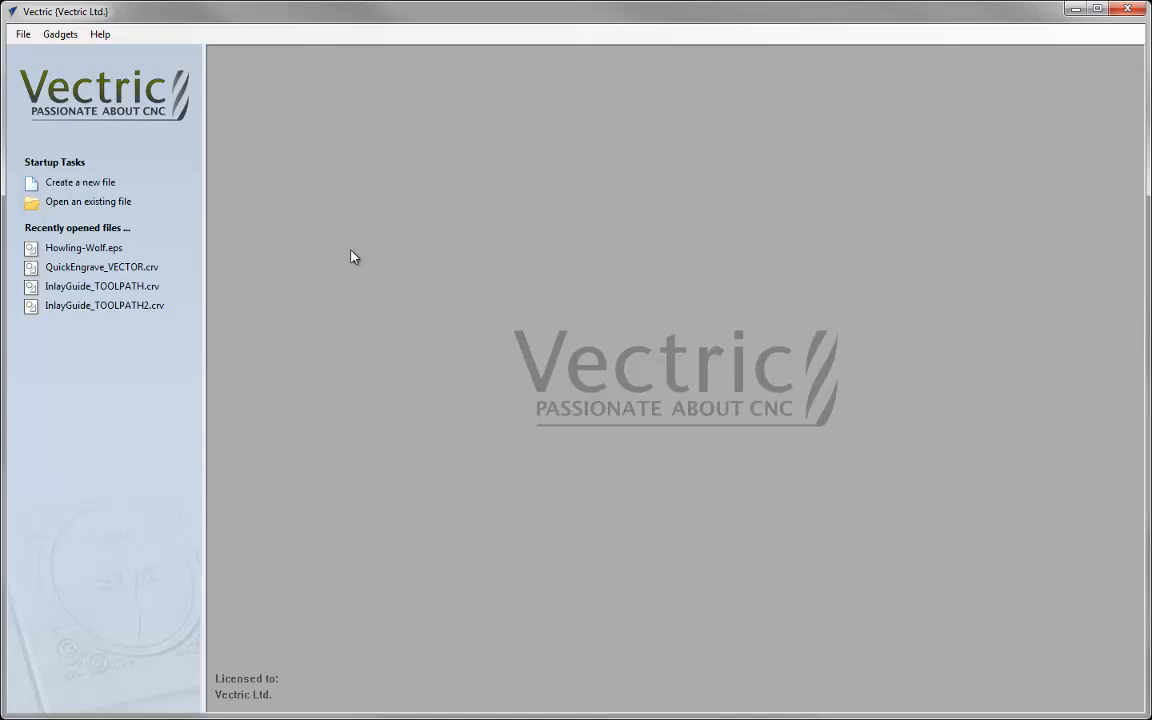
Open the existing file Howling-Wolf.eps from the HowlingWolf_FILES folder.
{"action": "left_click", "coordinate": [100, 204]}
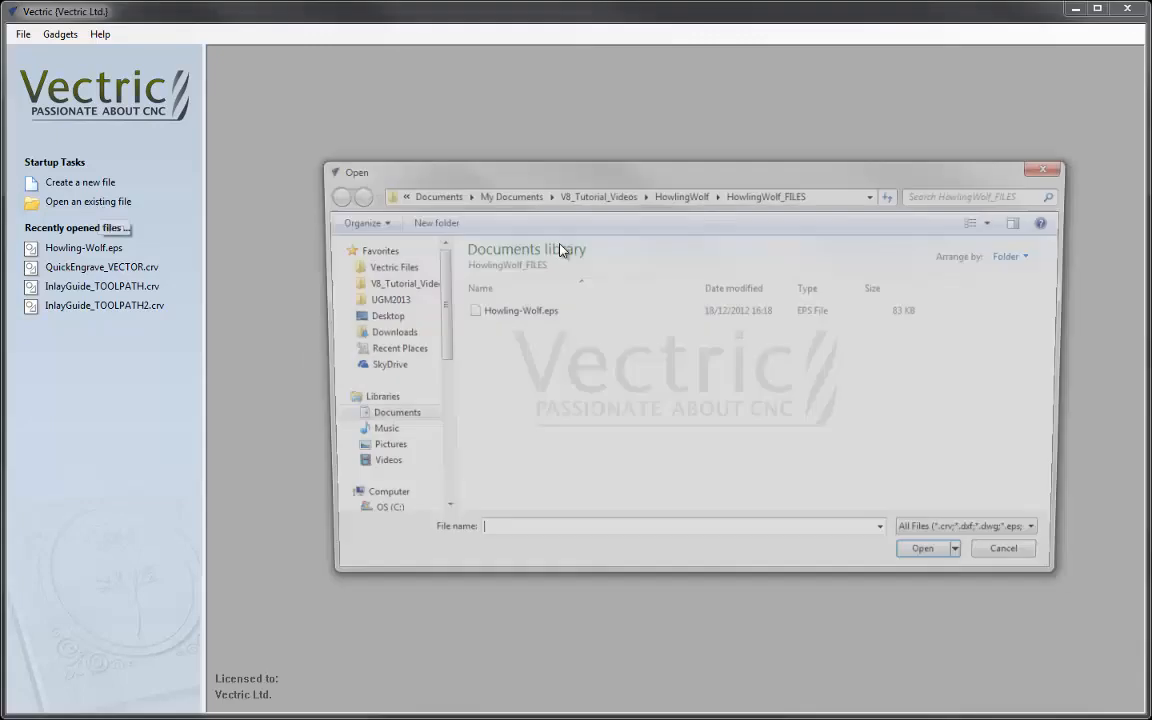
{"action": "left_click", "coordinate": [545, 311]}
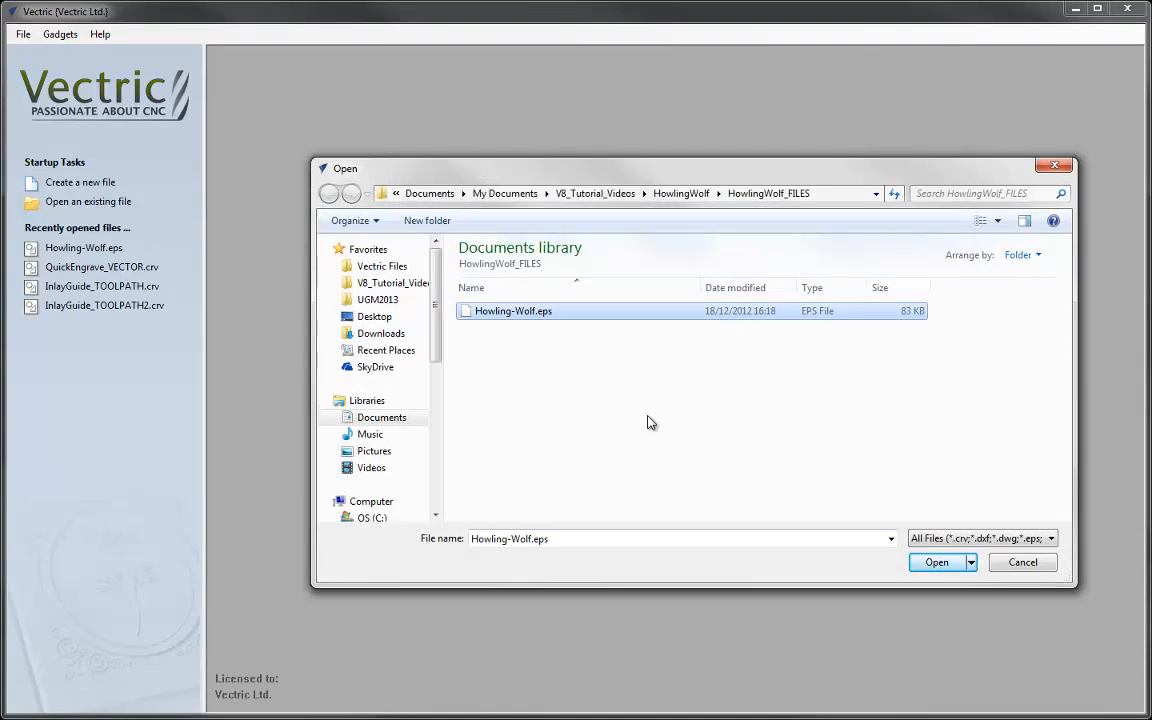
{"action": "left_click", "coordinate": [940, 563]}
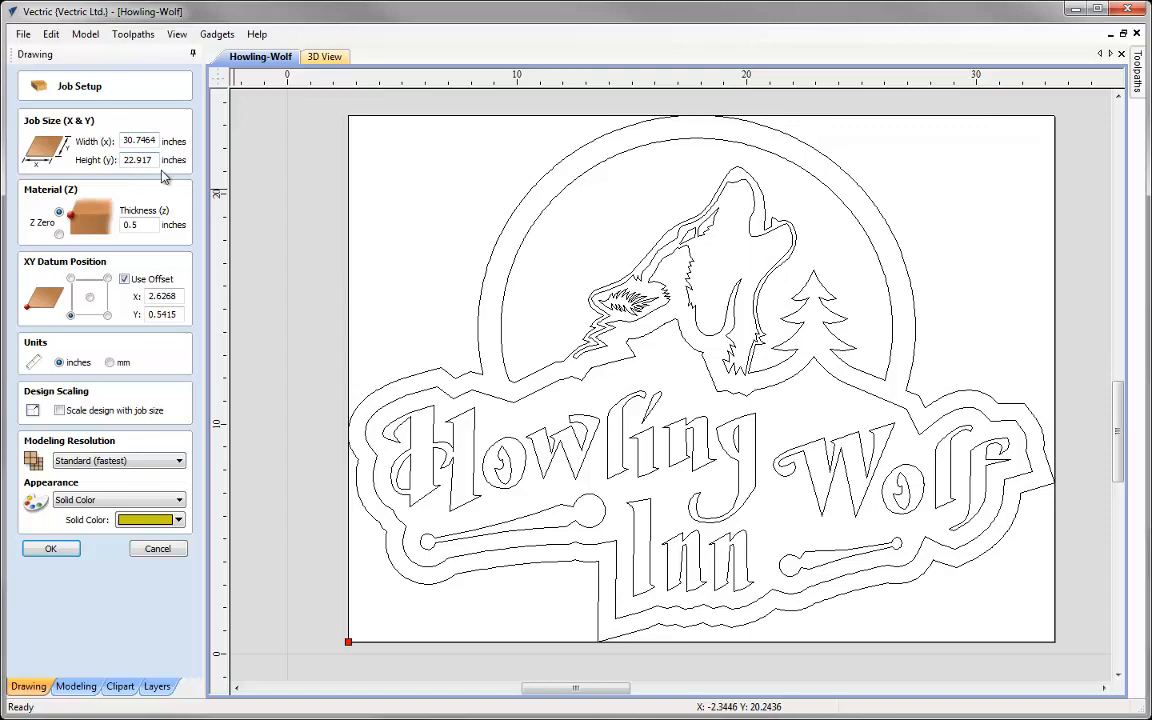
Set the job size to 24 inches wide by 18 inches high and the material thickness to 1 inch.
{"action": "left_click_drag", "start_coordinate": [122, 141], "coordinate": [162, 141]}
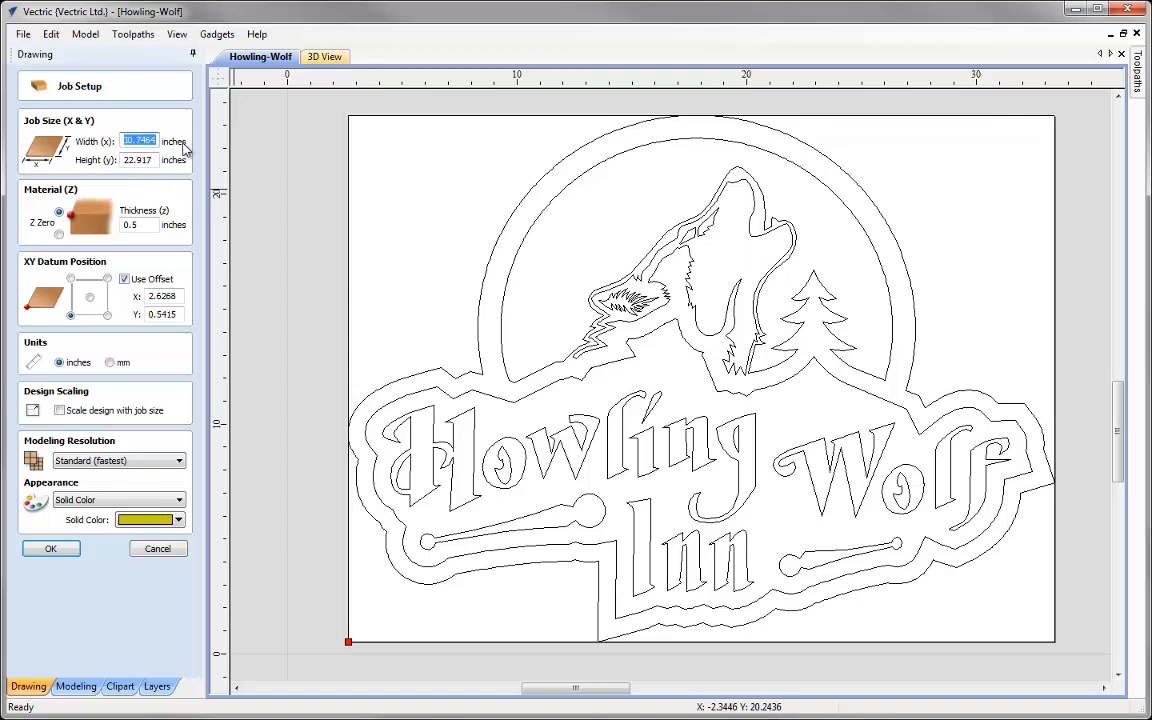
{"action": "type", "text": "24"}
{"action": "left_click_drag", "start_coordinate": [125, 160], "coordinate": [160, 160]}
{"action": "type", "text": "18"}
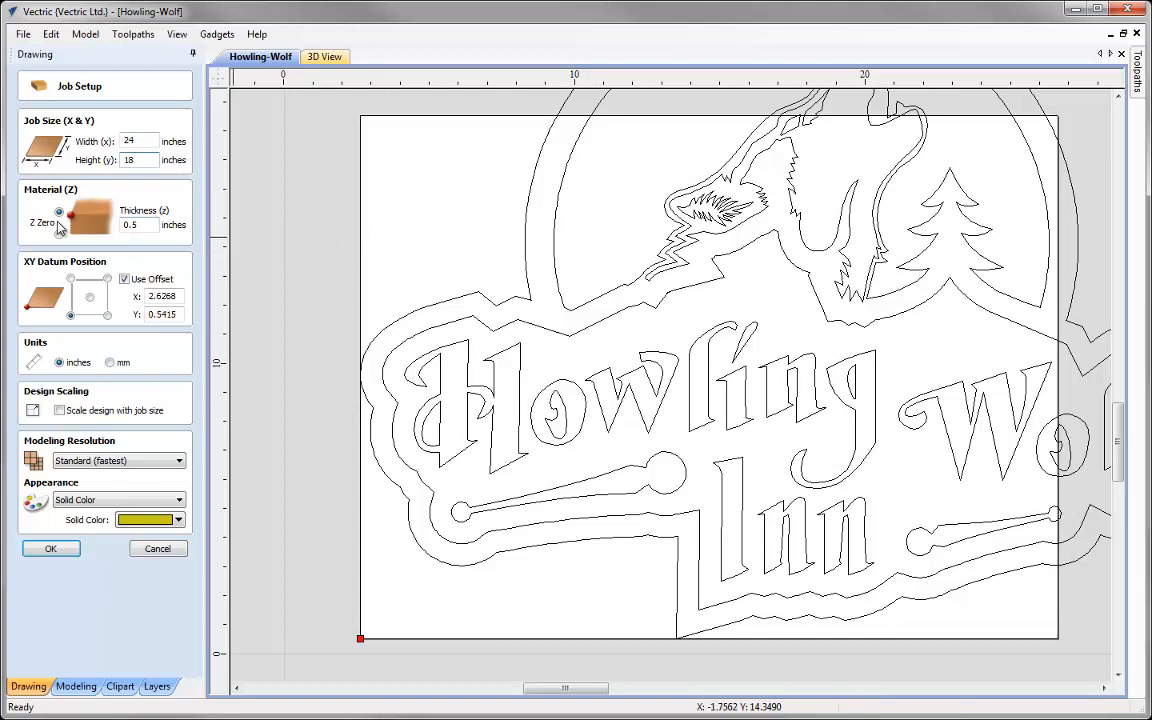
{"action": "double_click", "coordinate": [131, 225]}
{"action": "type", "text": "1"}
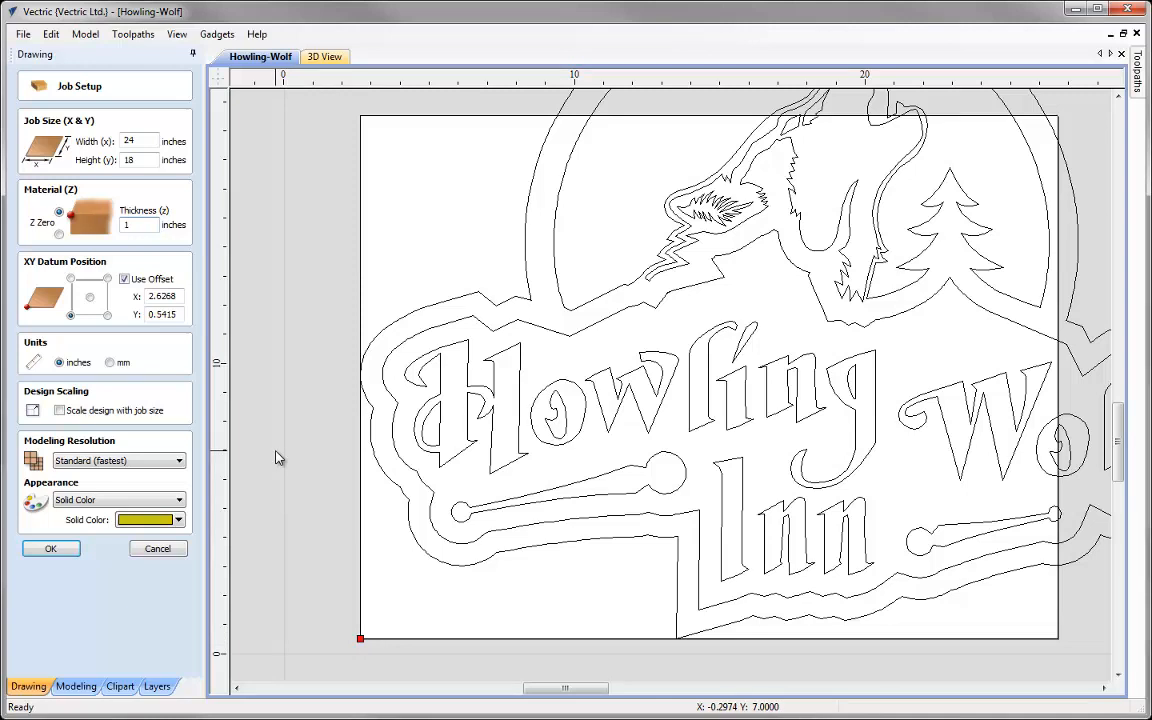
Turn off the XY datum offset, enable scaling the design with the job size, and accept the job setup.
{"action": "left_click", "coordinate": [124, 280]}
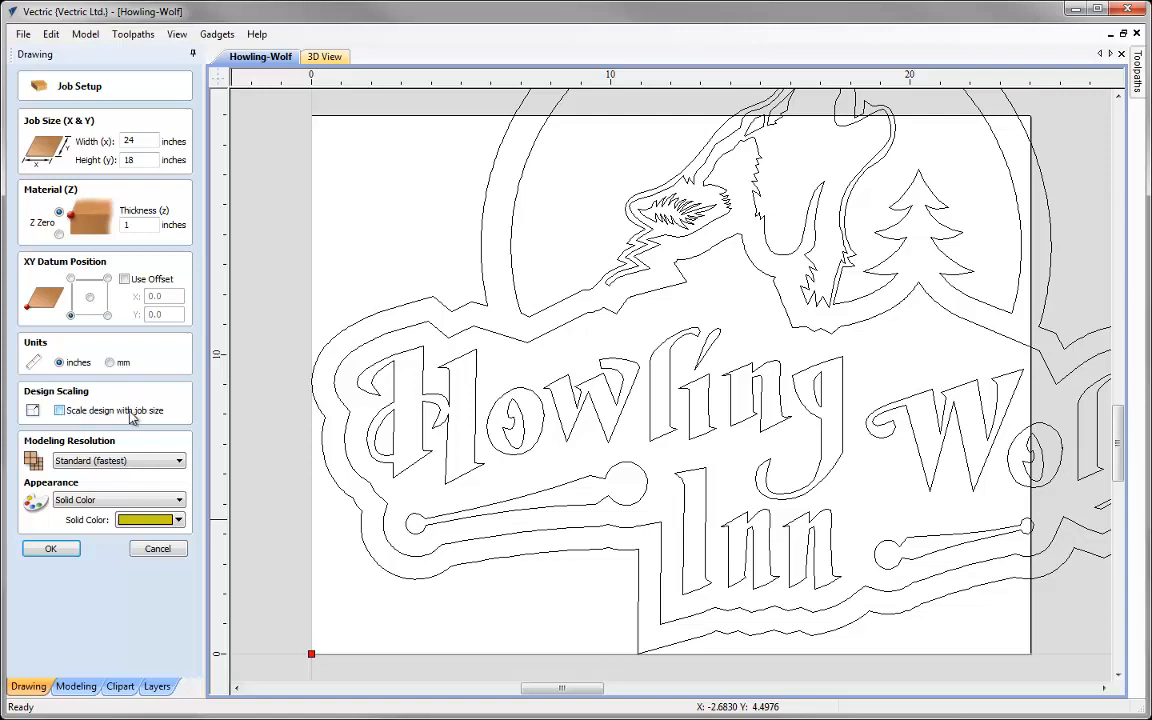
{"action": "left_click", "coordinate": [60, 411]}
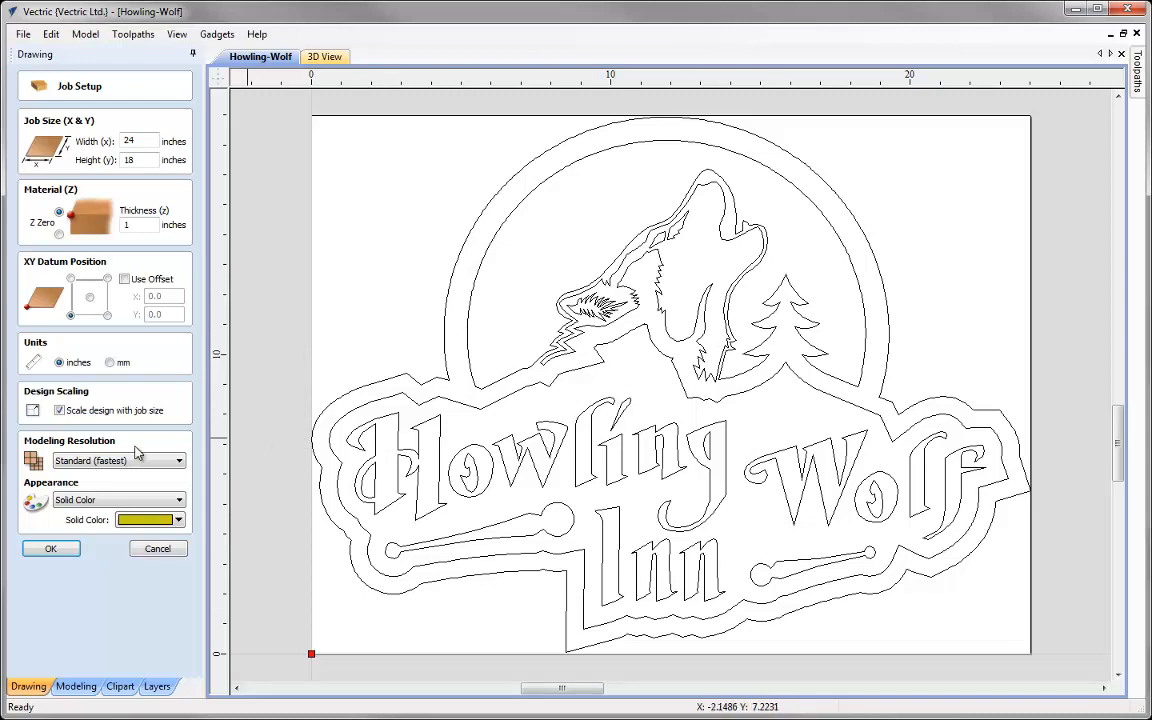
{"action": "left_click", "coordinate": [51, 551]}
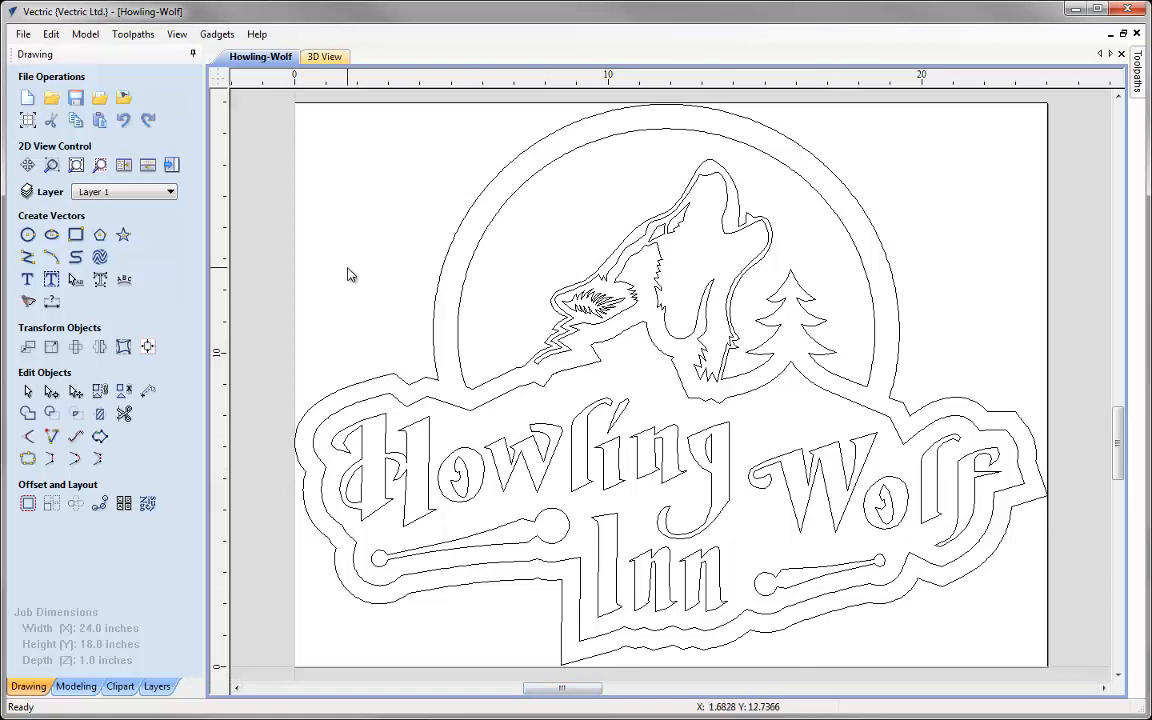
Resize all vectors together to a width of 23 inches about their centre, with X and Y linked.
{"action": "left_click", "coordinate": [51, 35]}
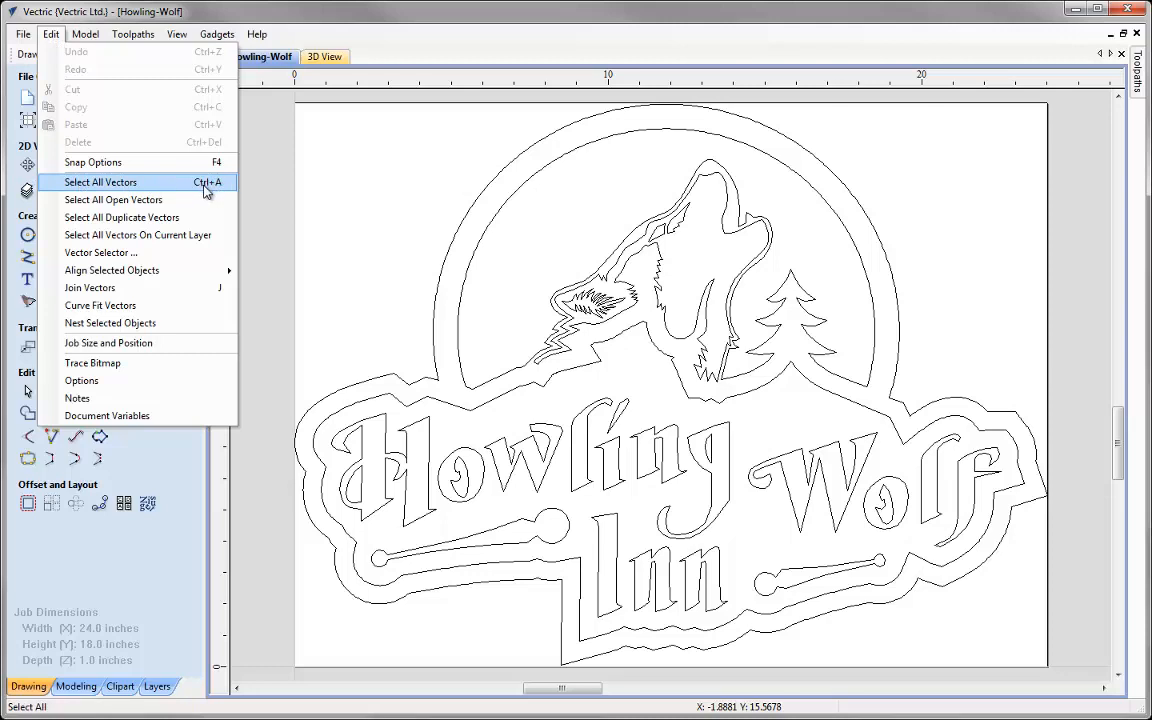
{"action": "left_click", "coordinate": [323, 191]}
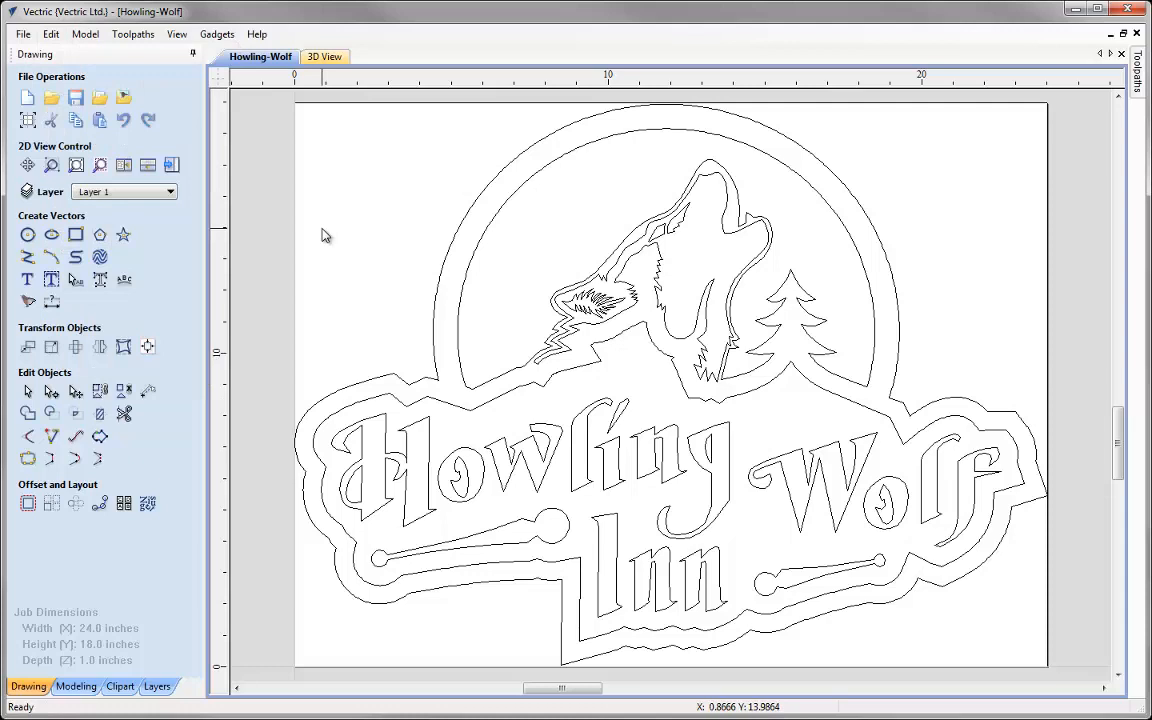
{"action": "key", "text": "ctrl+a"}
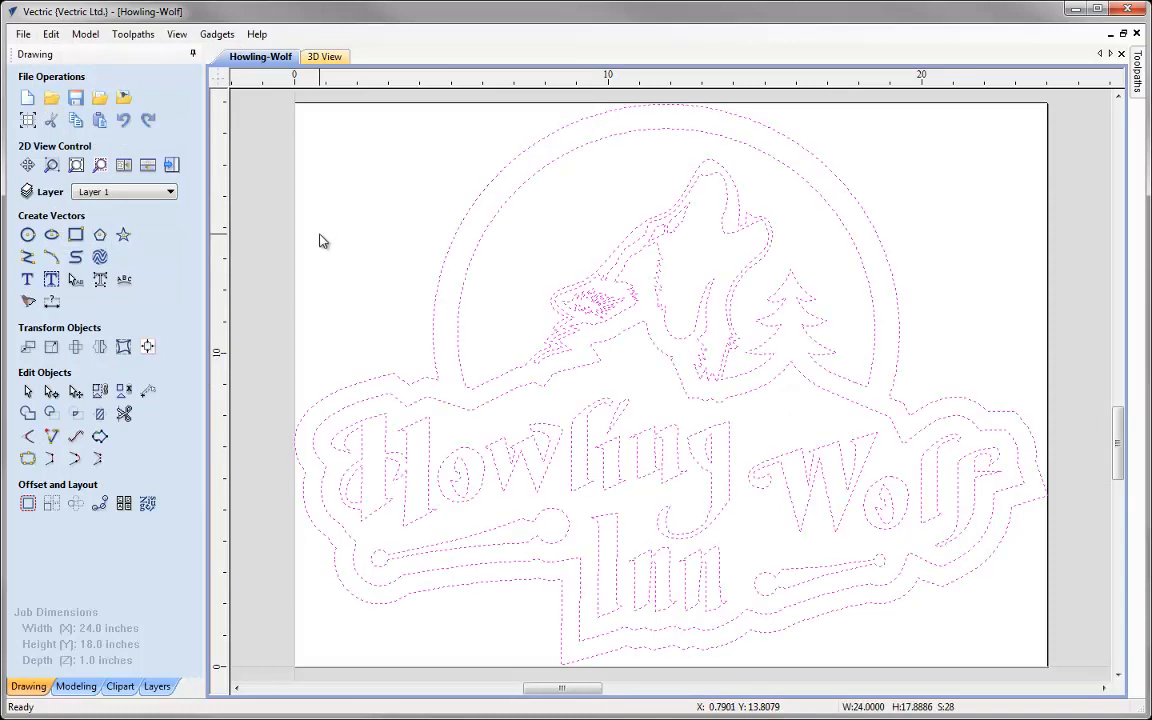
{"action": "left_click", "coordinate": [51, 347]}
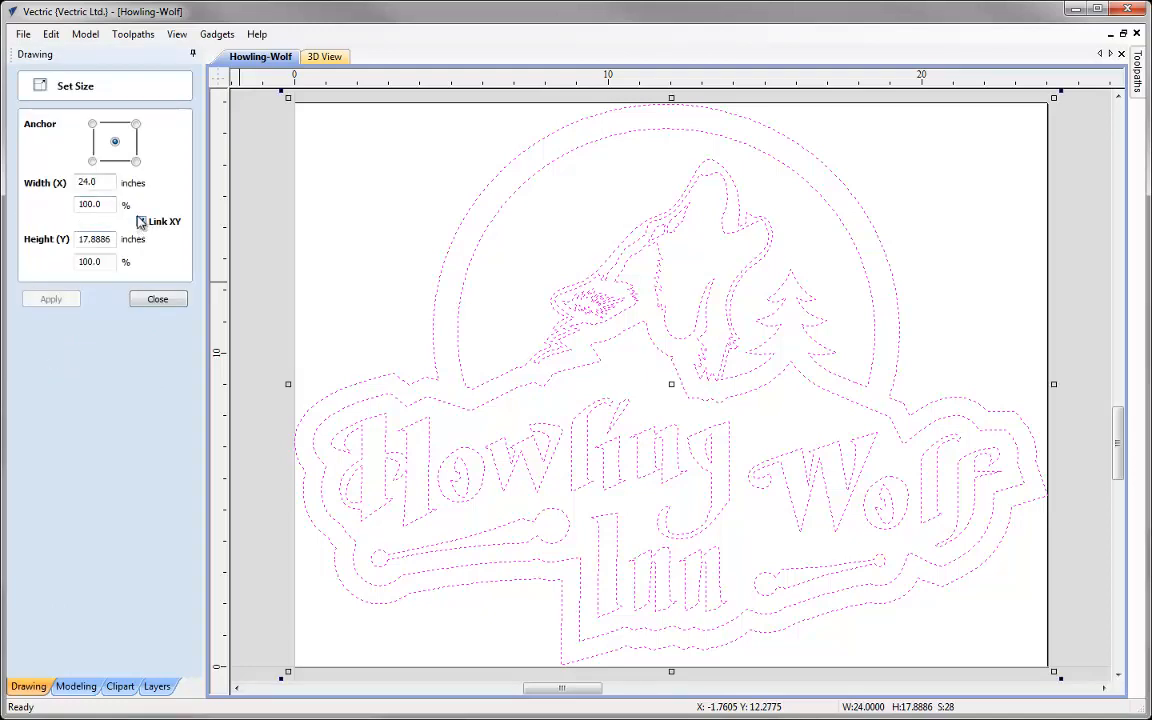
{"action": "left_click_drag", "start_coordinate": [95, 183], "coordinate": [73, 183]}
{"action": "type", "text": "23"}
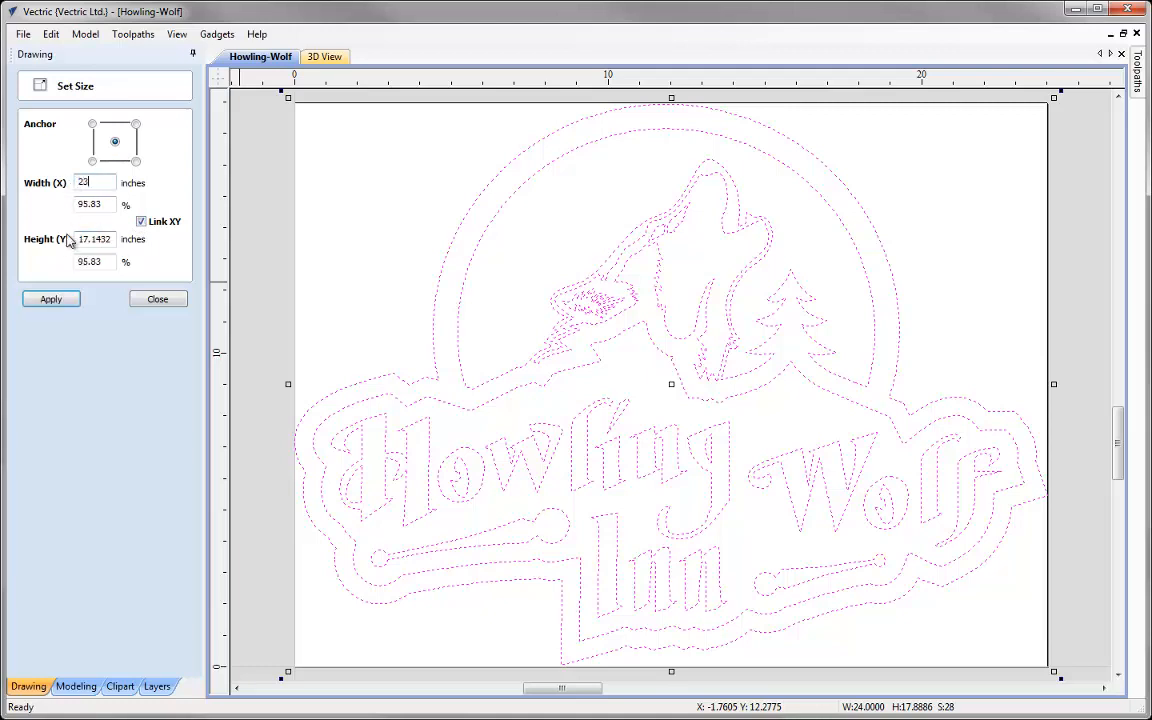
{"action": "left_click", "coordinate": [51, 301]}
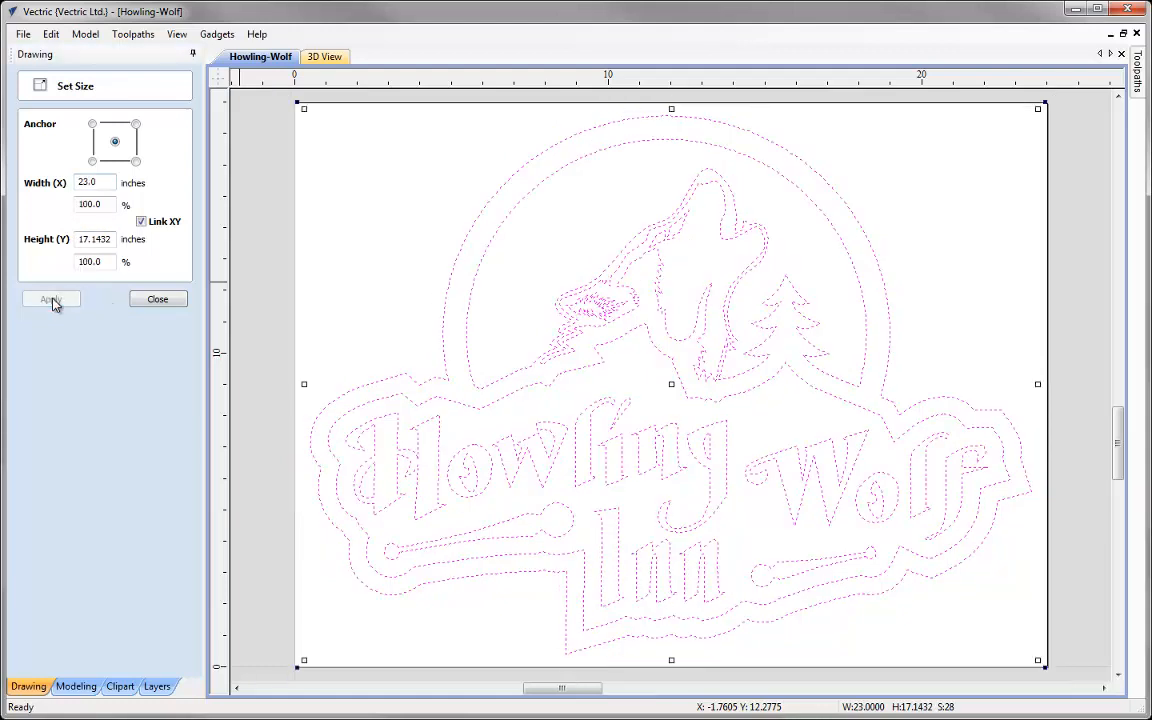
{"action": "left_click", "coordinate": [150, 300]}
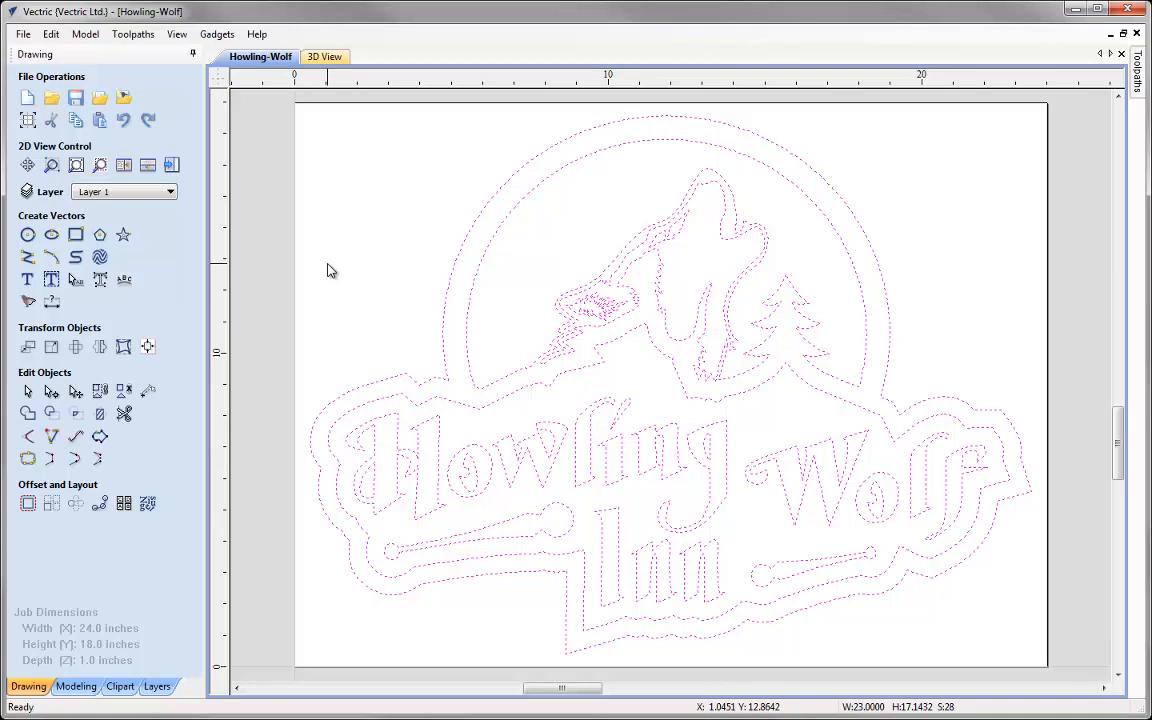
{"action": "key", "text": "Escape"}
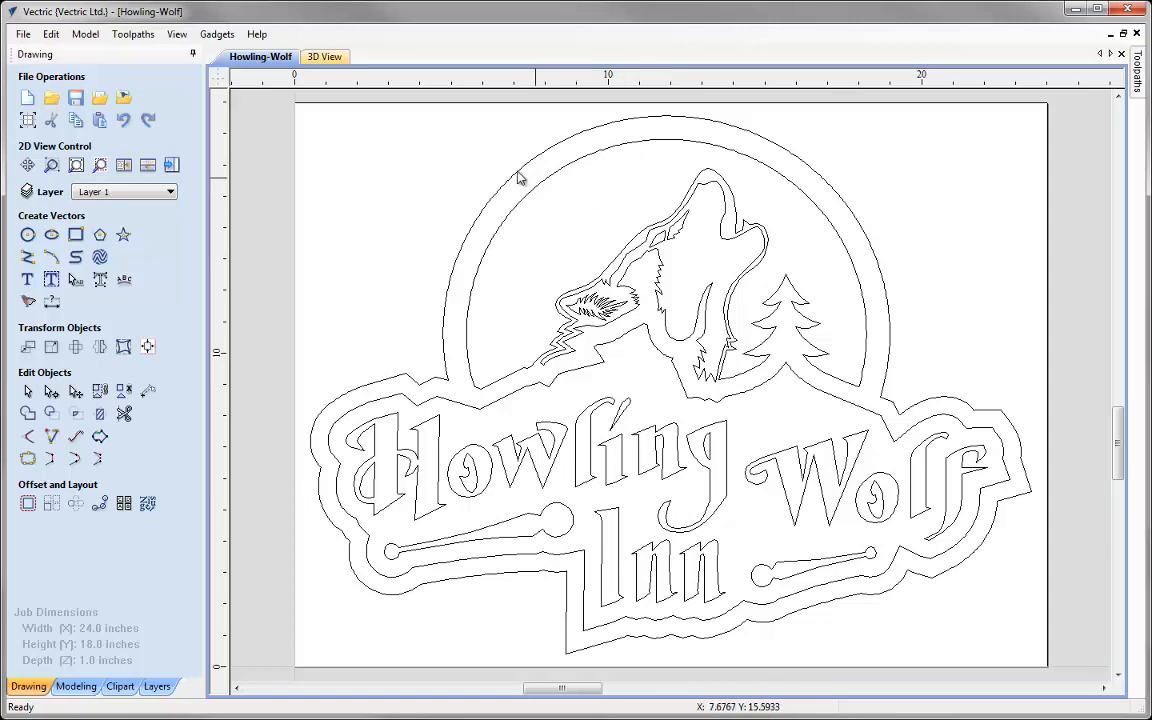
Group the vectors that form the wolf's inner details inside the moon.
{"action": "left_click_drag", "start_coordinate": [486, 152], "coordinate": [816, 410]}
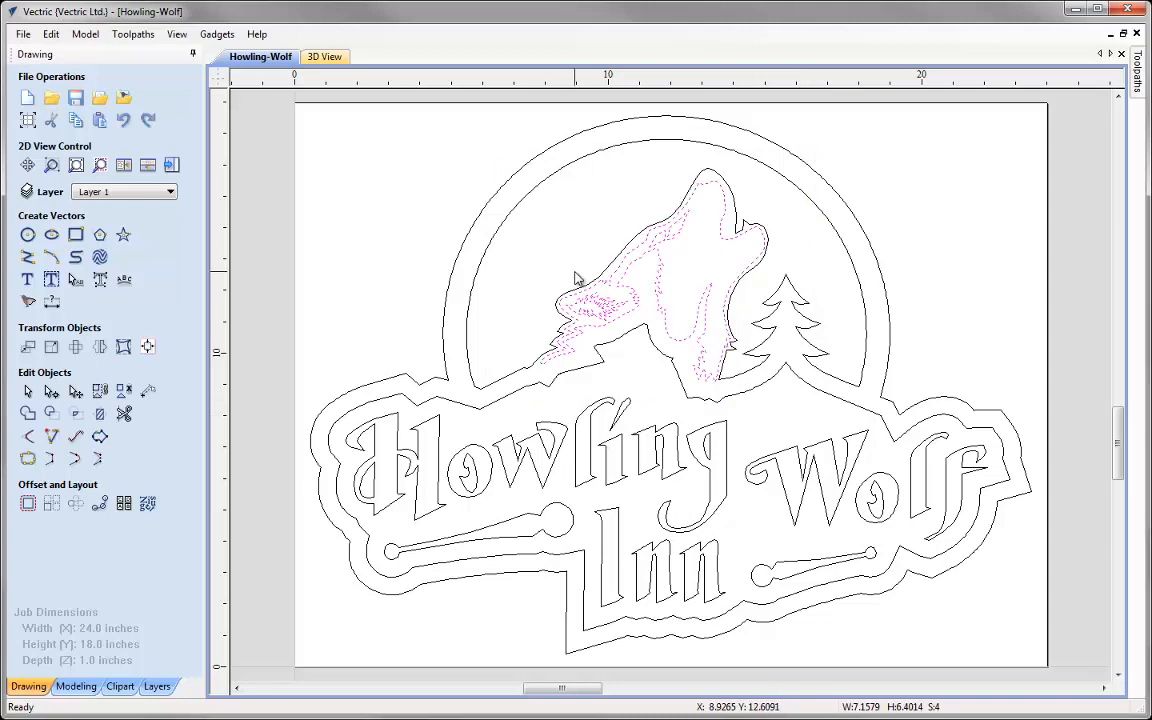
{"action": "left_click", "coordinate": [99, 391]}
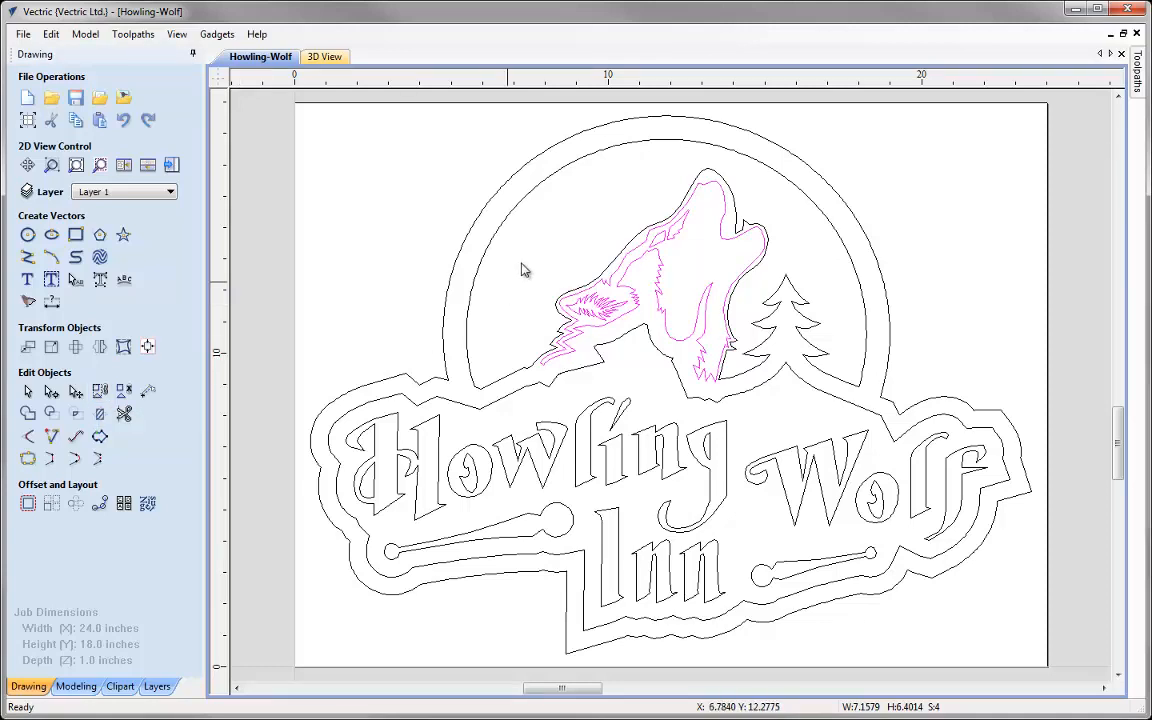
{"action": "left_click", "coordinate": [699, 256]}
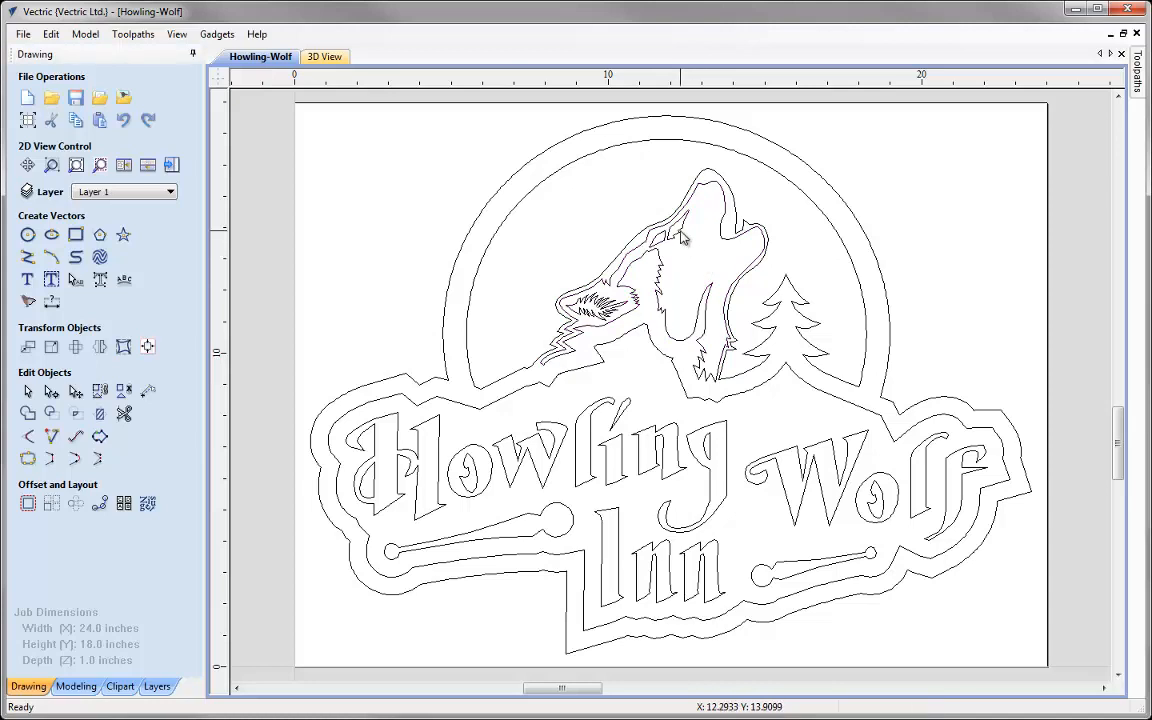
{"action": "left_click", "coordinate": [680, 234]}
{"action": "left_click", "coordinate": [697, 264]}
{"action": "left_click", "coordinate": [699, 270]}
{"action": "left_click", "coordinate": [699, 270]}
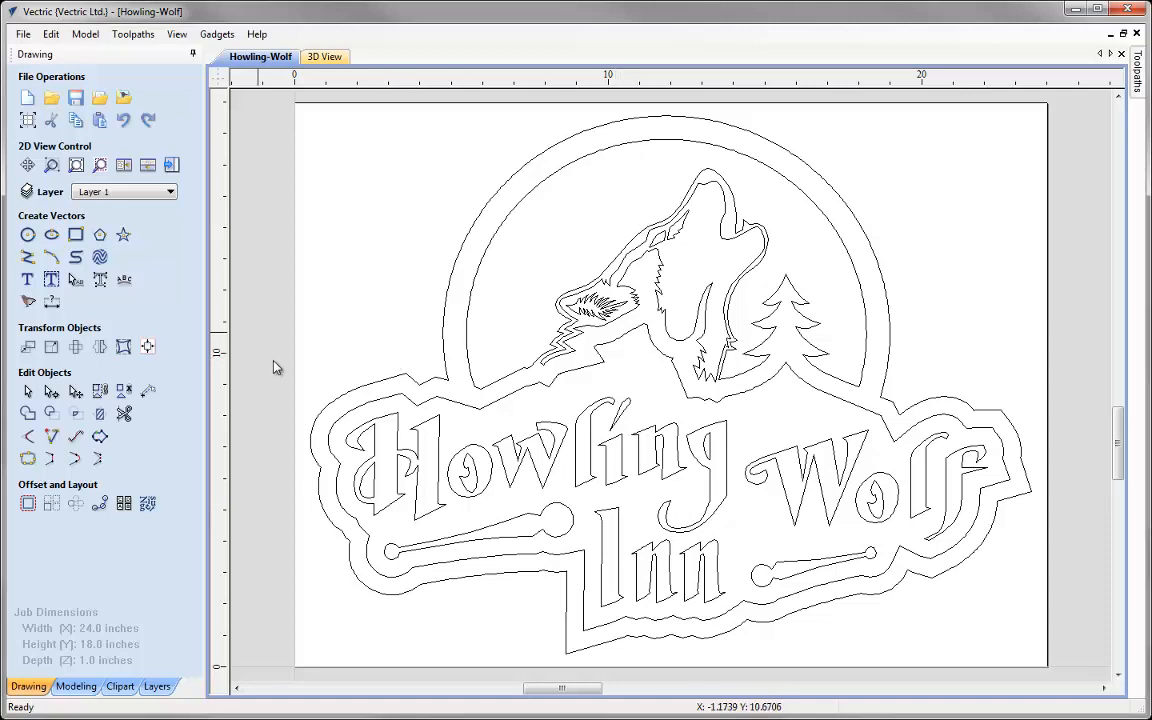
Group the Howling Wolf Inn lettering together with the two decorative bars.
{"action": "left_click_drag", "start_coordinate": [277, 365], "coordinate": [1063, 672]}
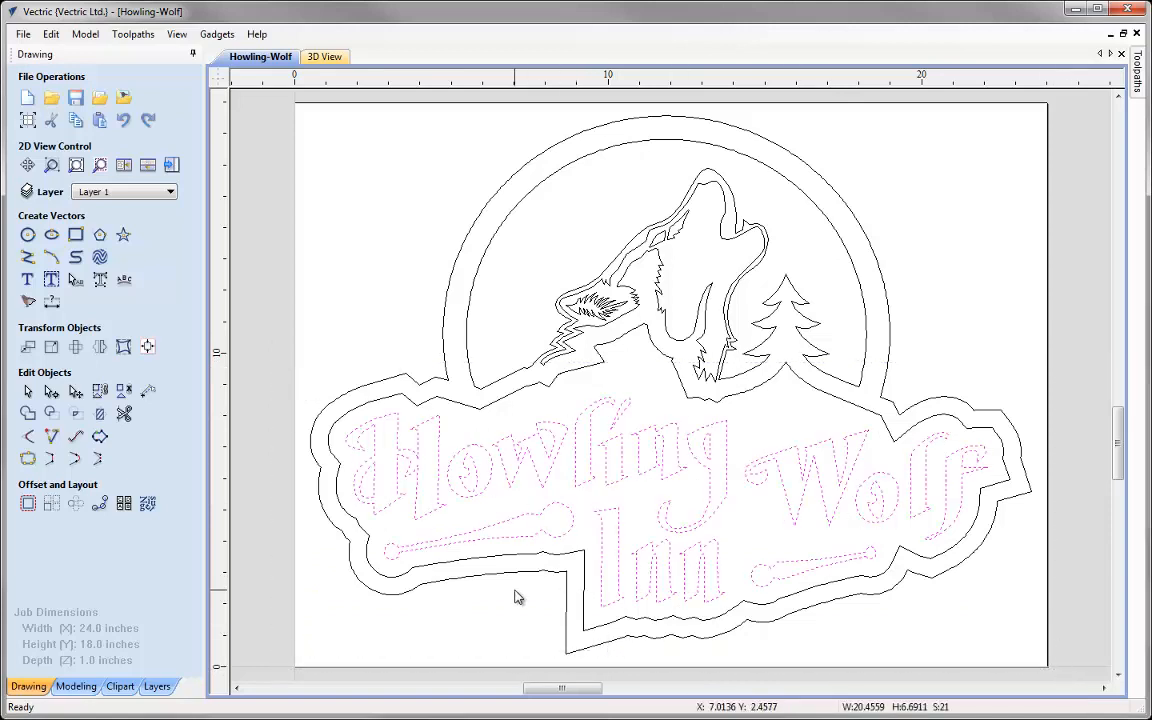
{"action": "left_click", "coordinate": [562, 484]}
{"action": "left_click", "coordinate": [578, 478]}
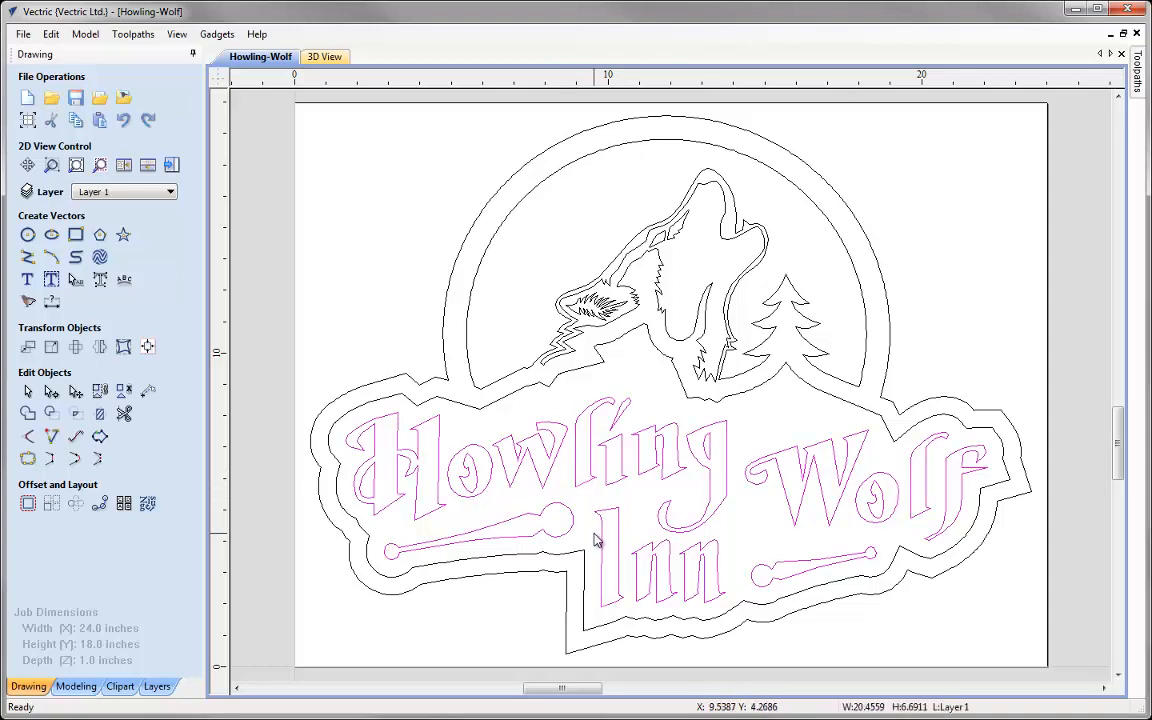
{"action": "left_click", "coordinate": [605, 508]}
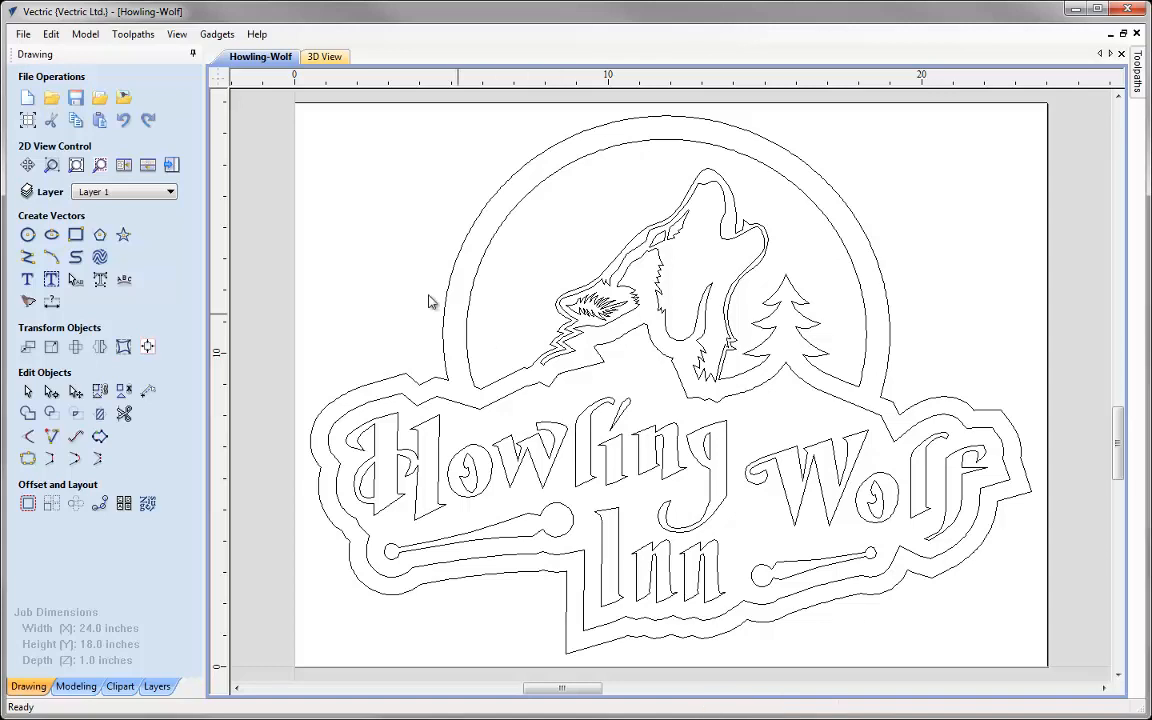
Switch to the toolpath layout and review and accept the material setup with a thickness of 1.0 inch.
{"action": "left_click", "coordinate": [172, 166]}
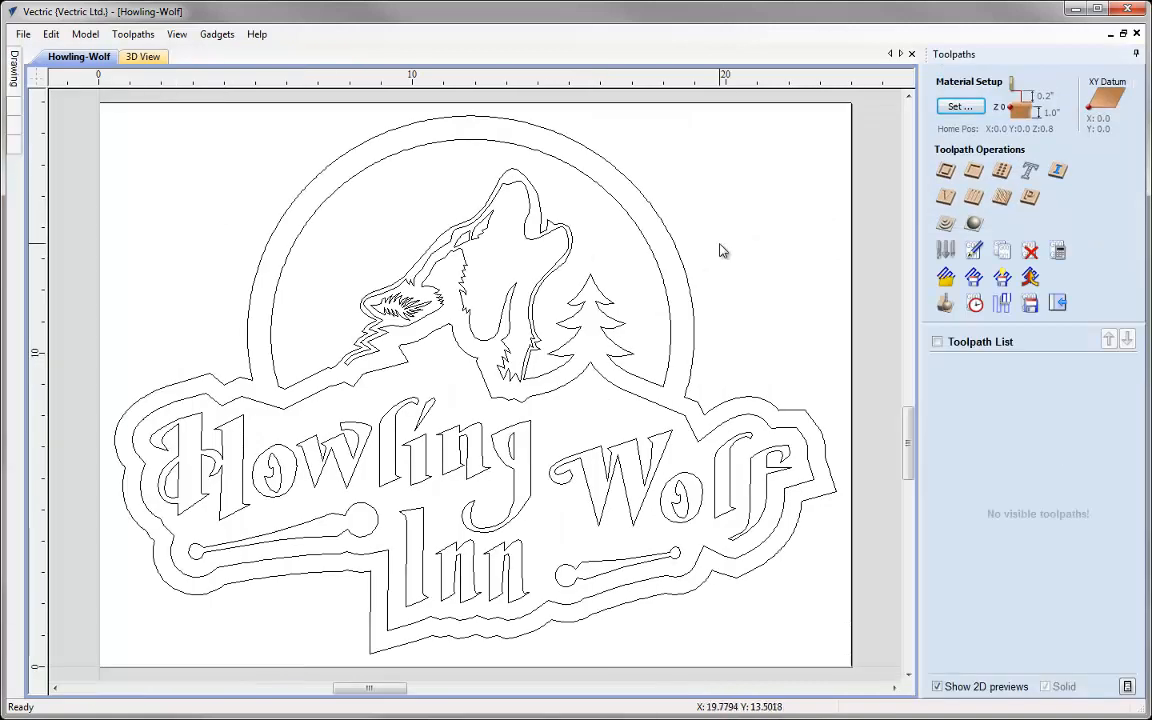
{"action": "left_click", "coordinate": [955, 107]}
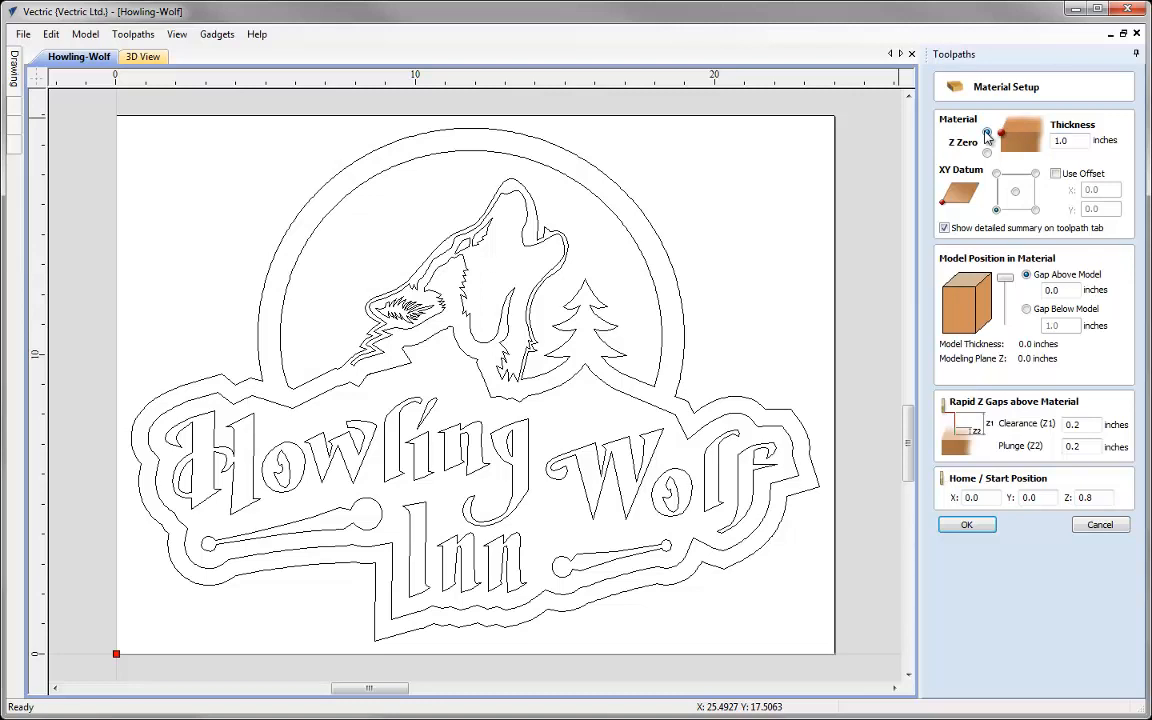
{"action": "left_click", "coordinate": [1081, 140]}
{"action": "left_click", "coordinate": [966, 526]}
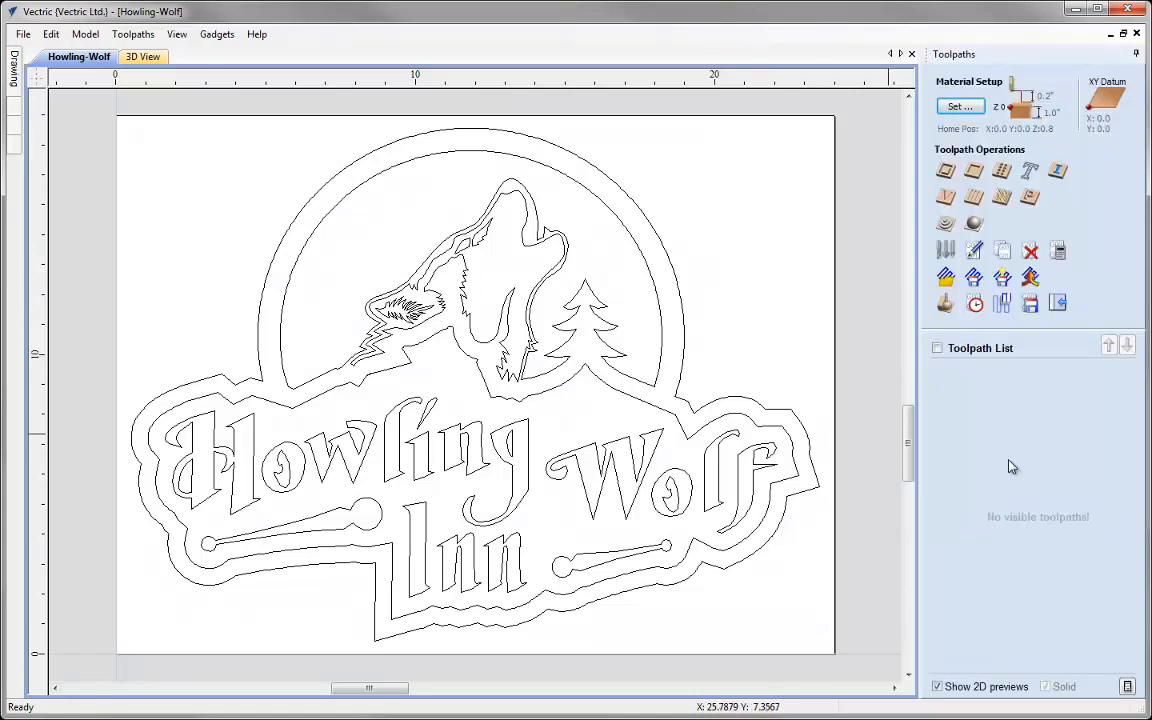
Start a pocket toolpath on the moon background vector around the wolf and tree, with start depth 0 and cut depth 0.375 inches.
{"action": "left_click", "coordinate": [660, 336]}
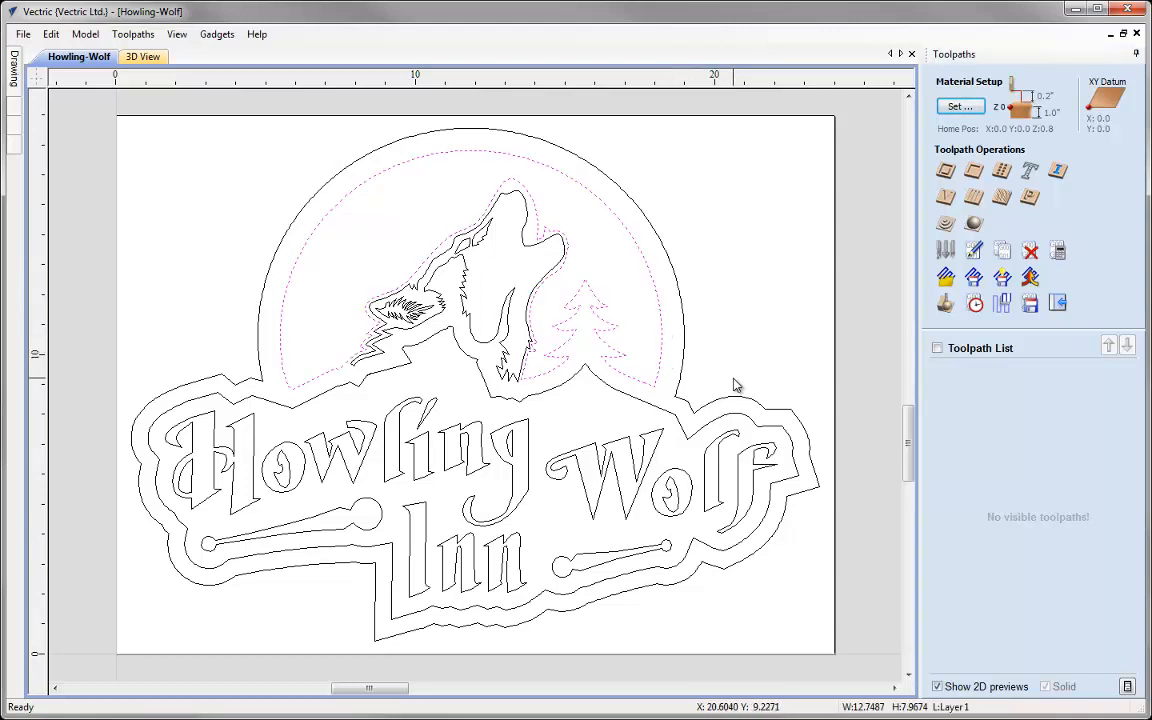
{"action": "left_click", "coordinate": [974, 173]}
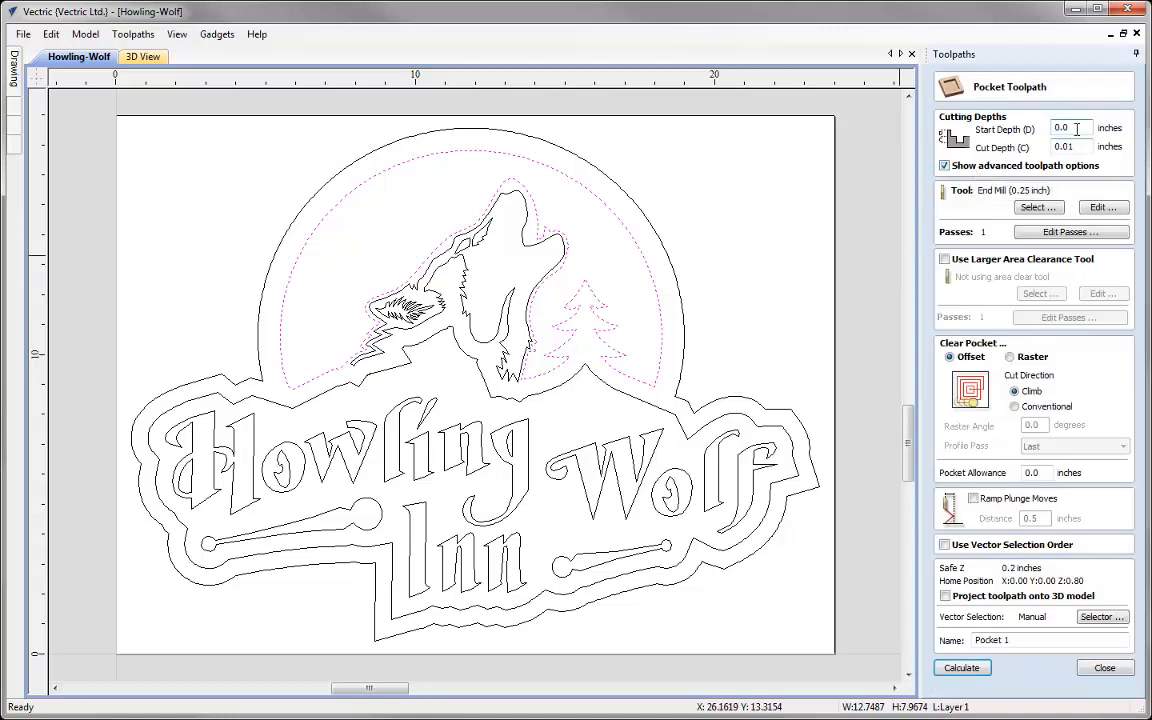
{"action": "key", "text": "Tab"}
{"action": "type", "text": "0.375"}
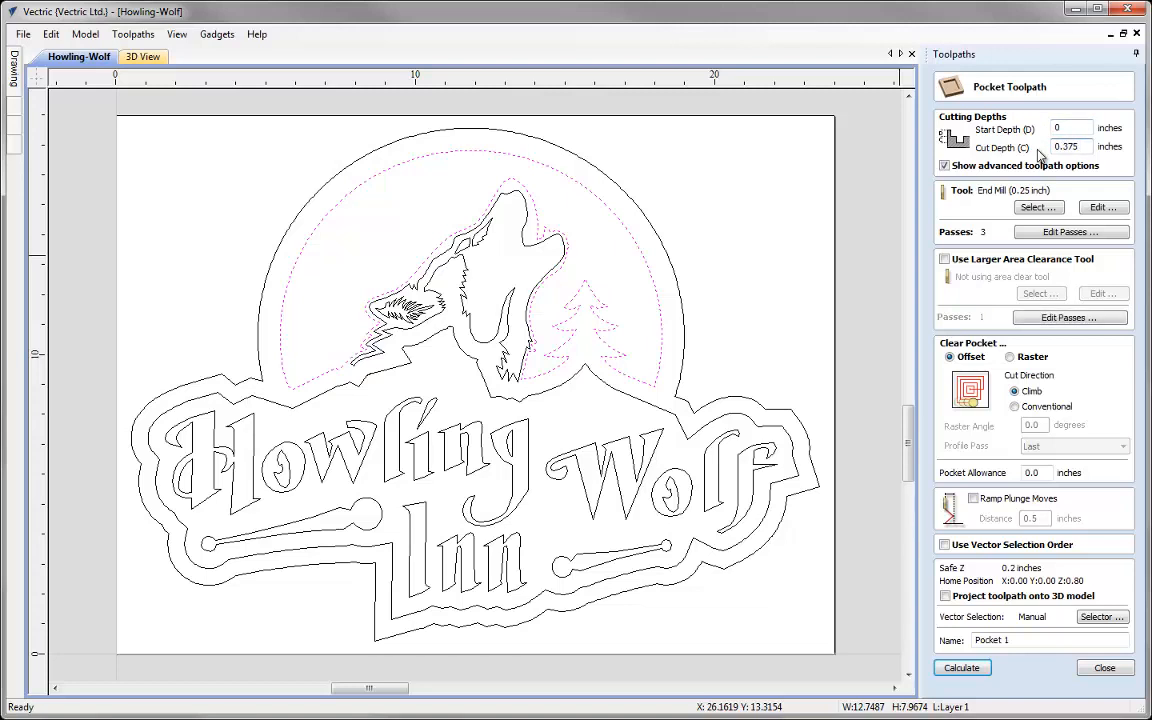
Choose the imperial End Mill (0.25 inch) from the tool database for the pocket toolpath.
{"action": "left_click", "coordinate": [1038, 207]}
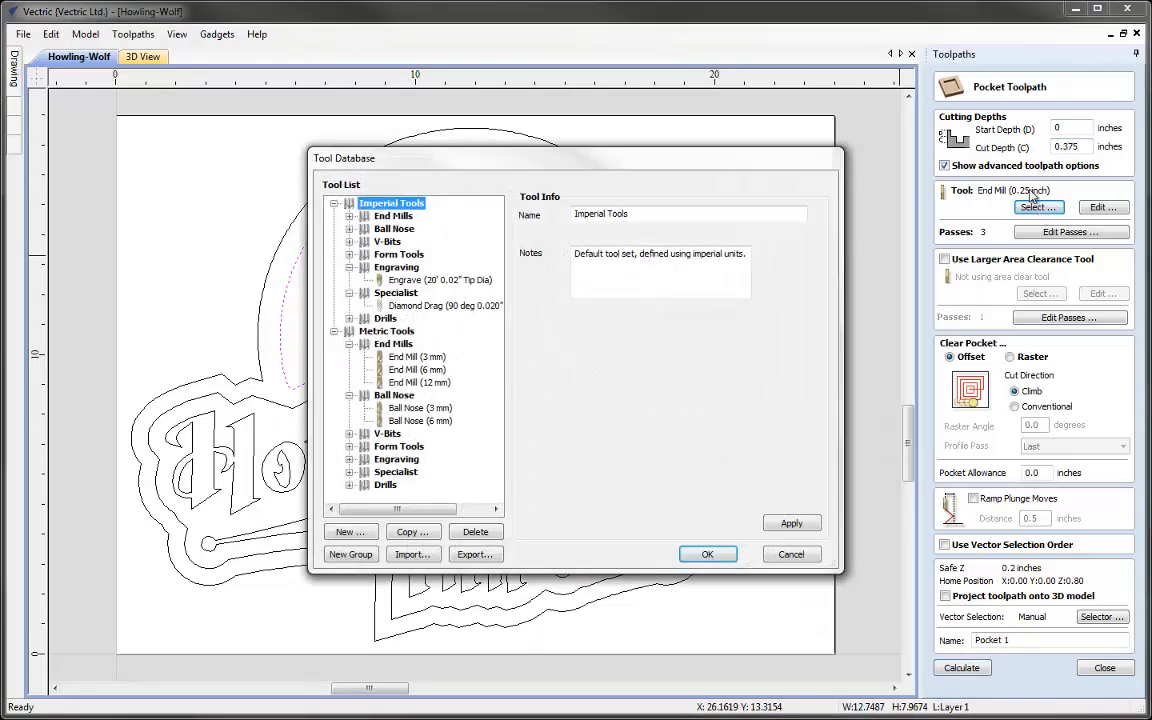
{"action": "left_click", "coordinate": [350, 216]}
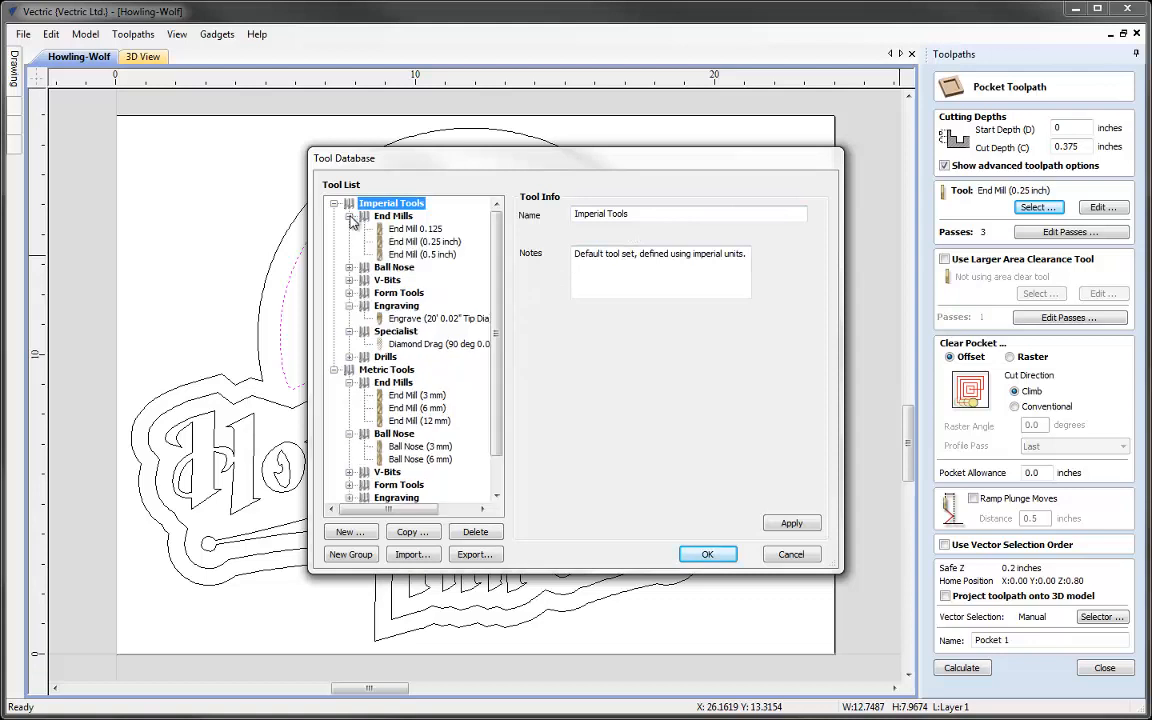
{"action": "left_click", "coordinate": [428, 242]}
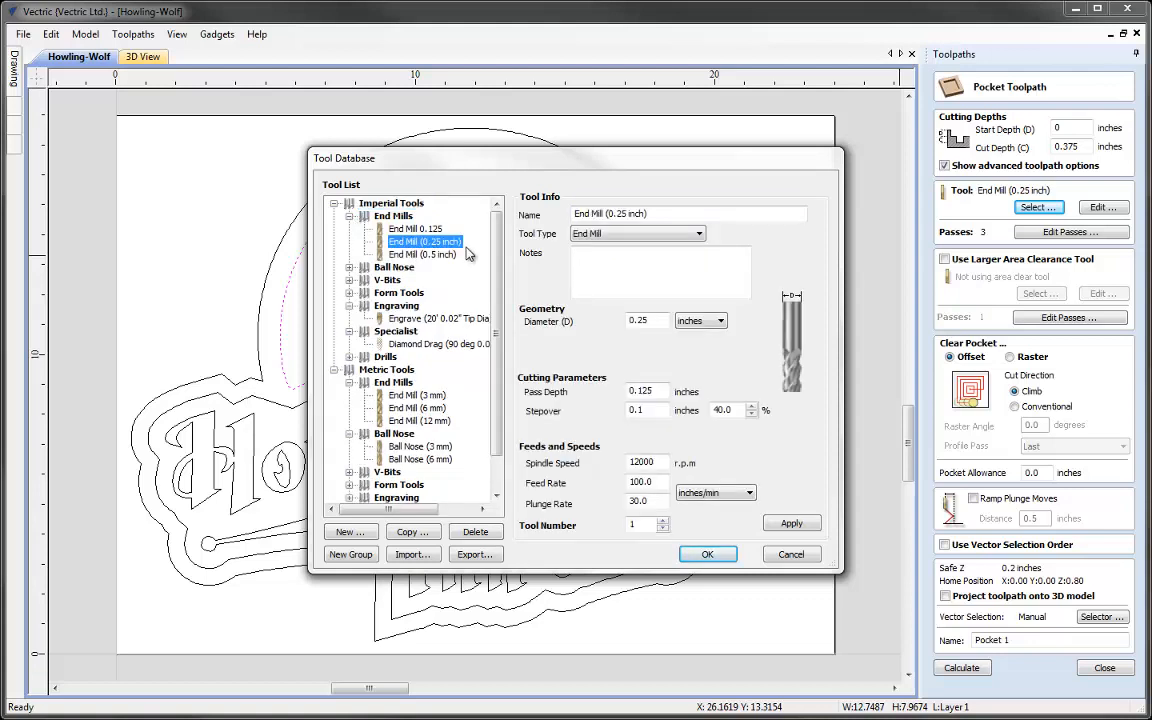
{"action": "left_click", "coordinate": [707, 556]}
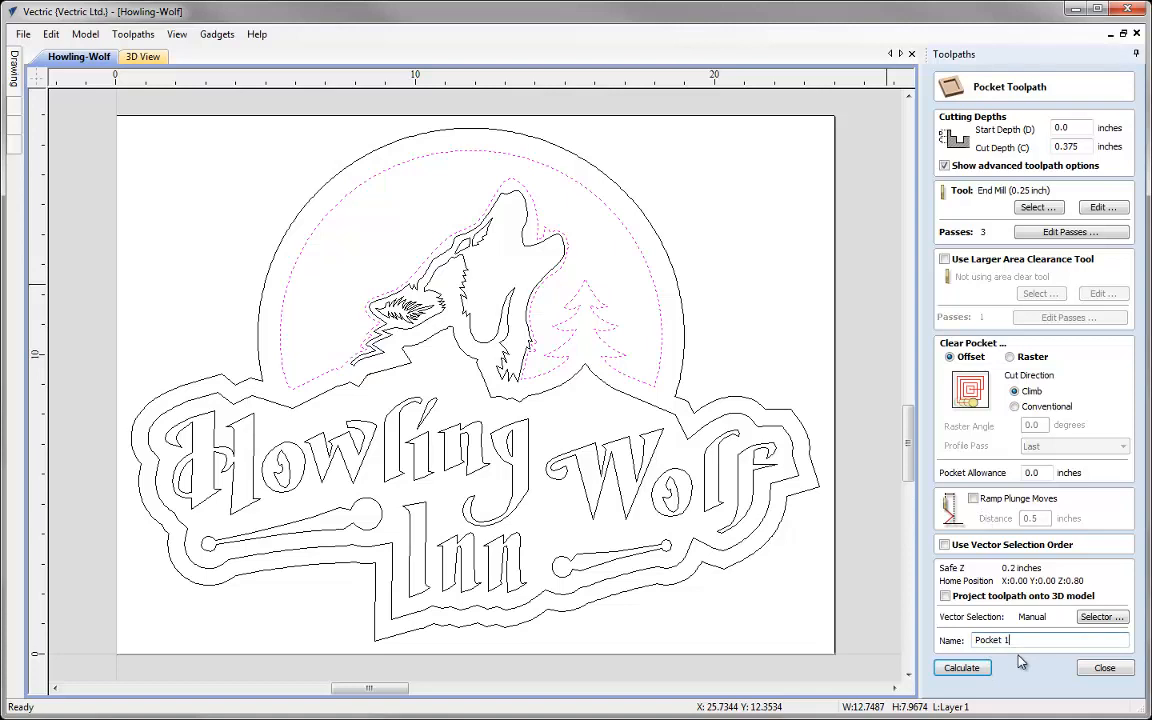
Name the pocket toolpath Pocket Moon and calculate it.
{"action": "type", "text": "Moon"}
{"action": "left_click", "coordinate": [962, 668]}
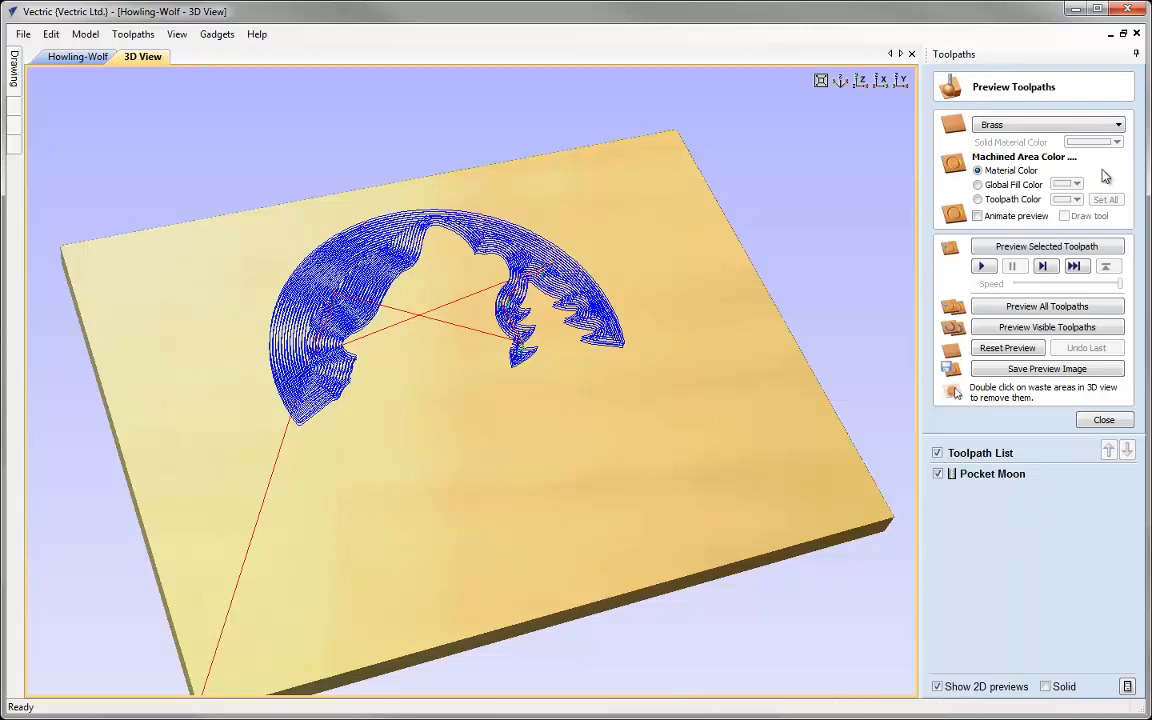
Set the preview material to Cherry and preview the cut of the Pocket Moon toolpath.
{"action": "left_click", "coordinate": [1117, 125]}
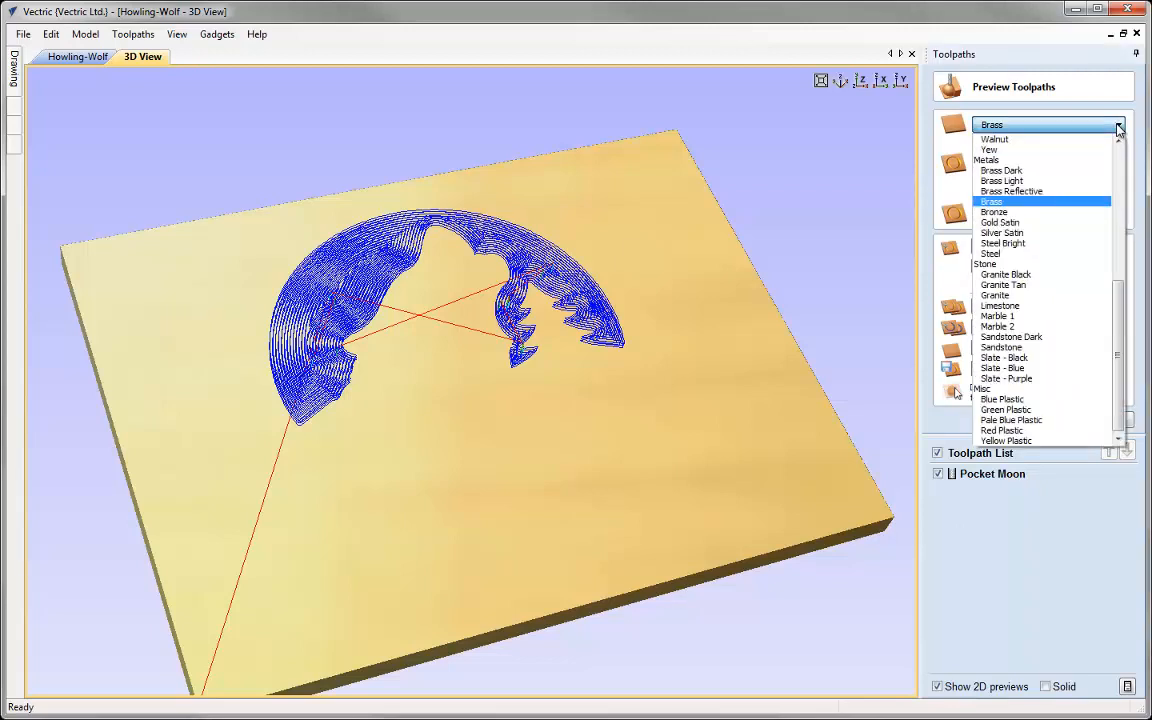
{"action": "left_click_drag", "start_coordinate": [1114, 306], "coordinate": [1117, 149]}
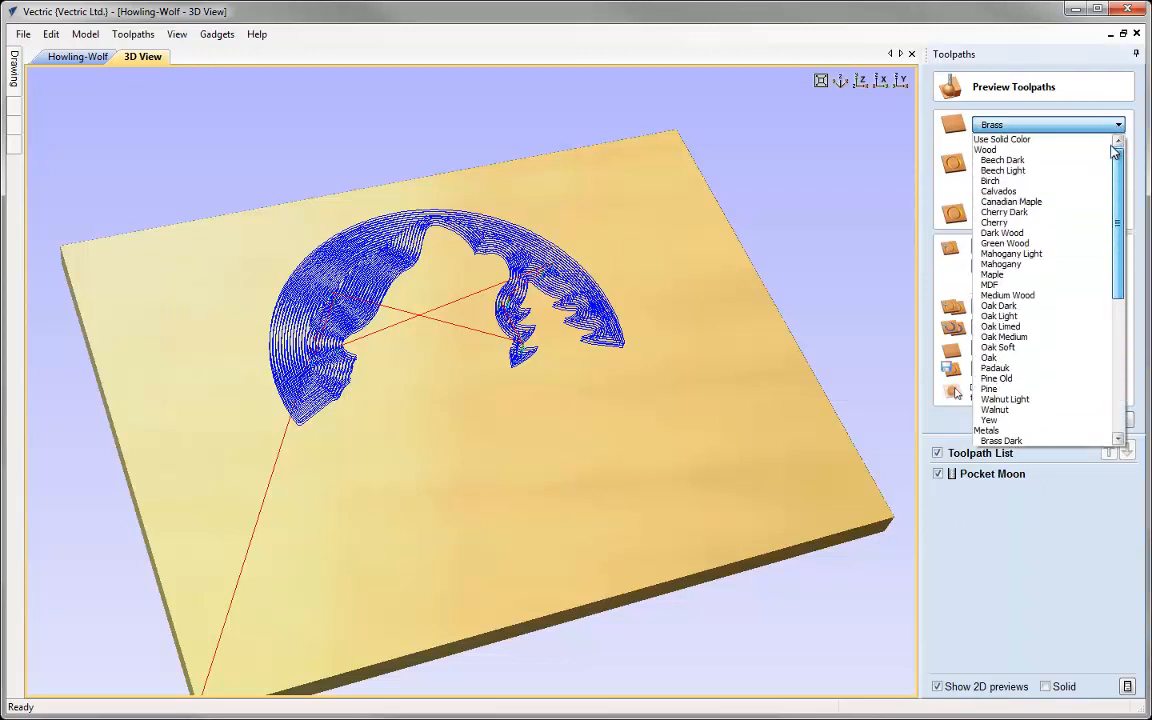
{"action": "left_click", "coordinate": [995, 222]}
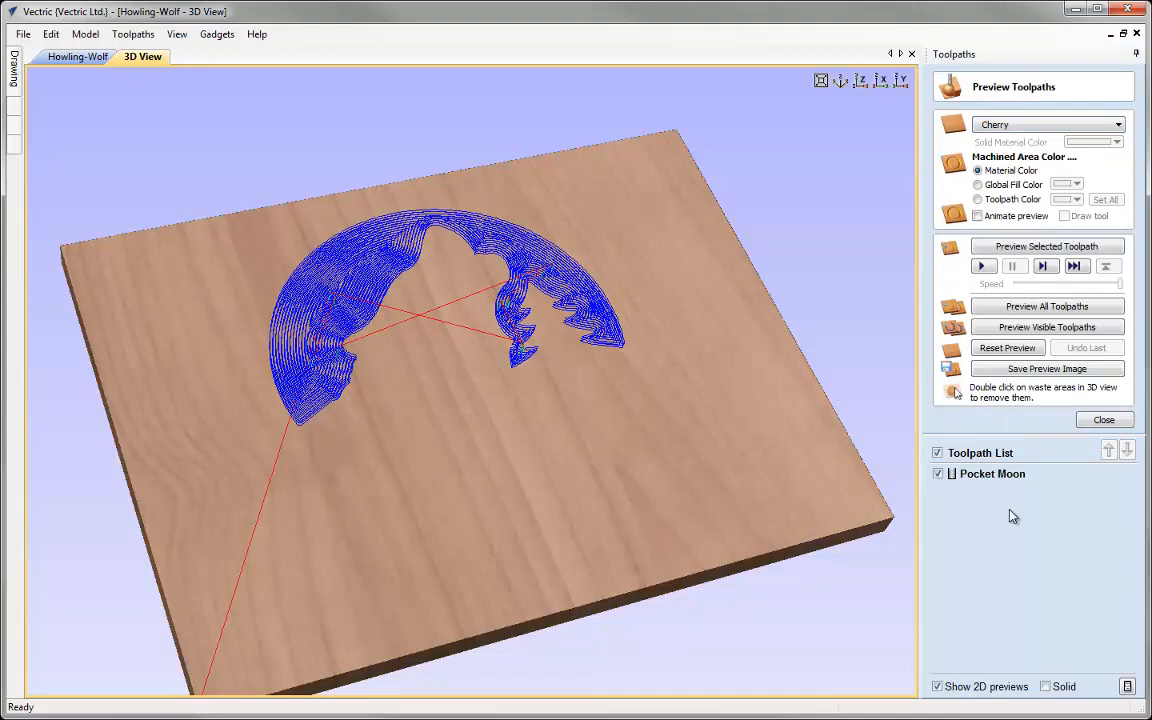
{"action": "left_click", "coordinate": [1036, 250]}
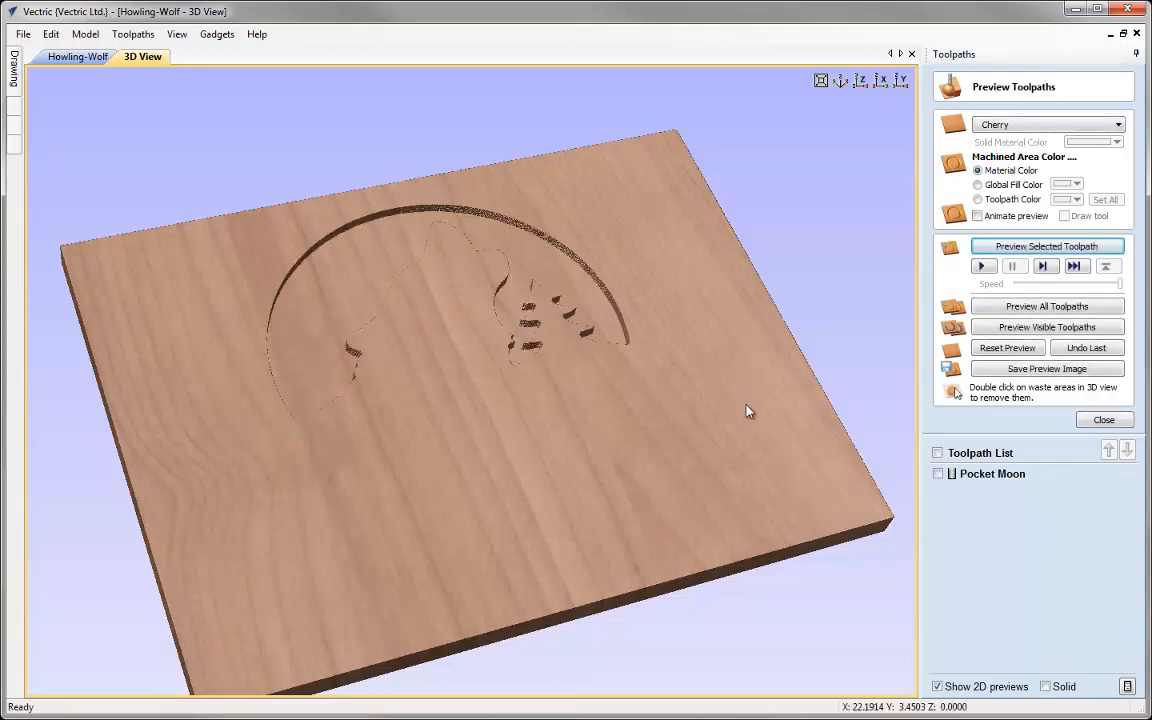
{"action": "left_click_drag", "start_coordinate": [663, 363], "coordinate": [548, 355]}
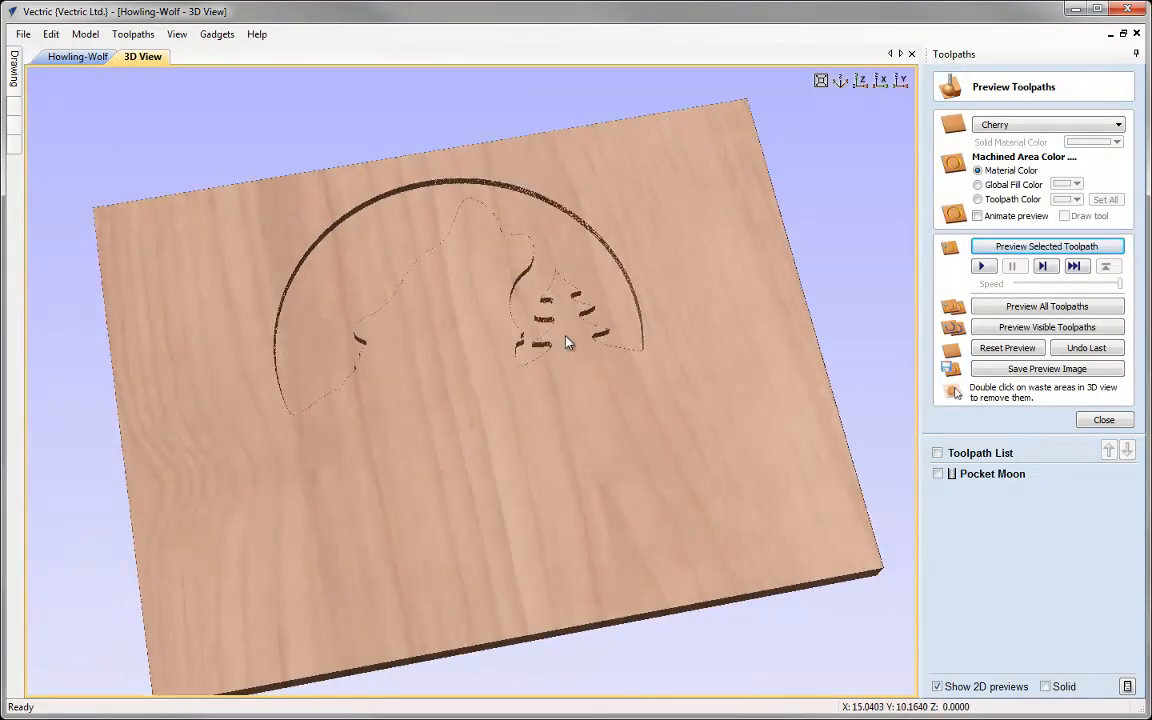
{"action": "left_click_drag", "start_coordinate": [527, 491], "coordinate": [594, 431]}
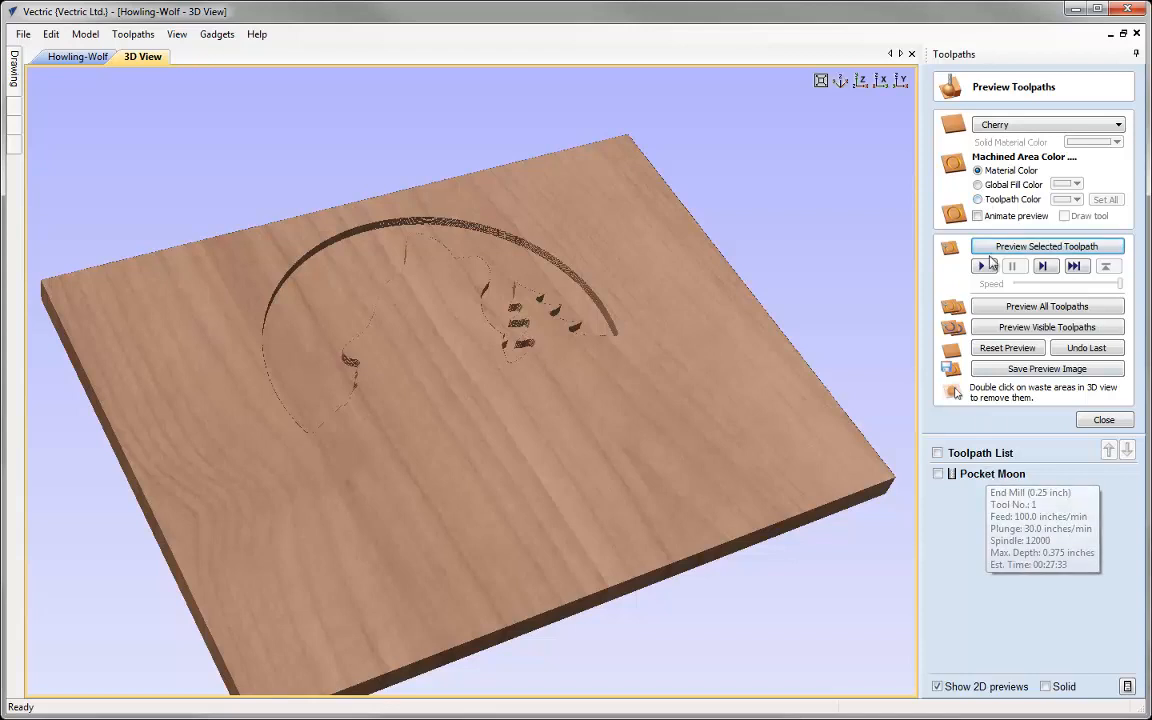
Color the Pocket Moon toolpath's machined area white, inspect it from an isometric view, and close the toolpath preview.
{"action": "left_click", "coordinate": [979, 200]}
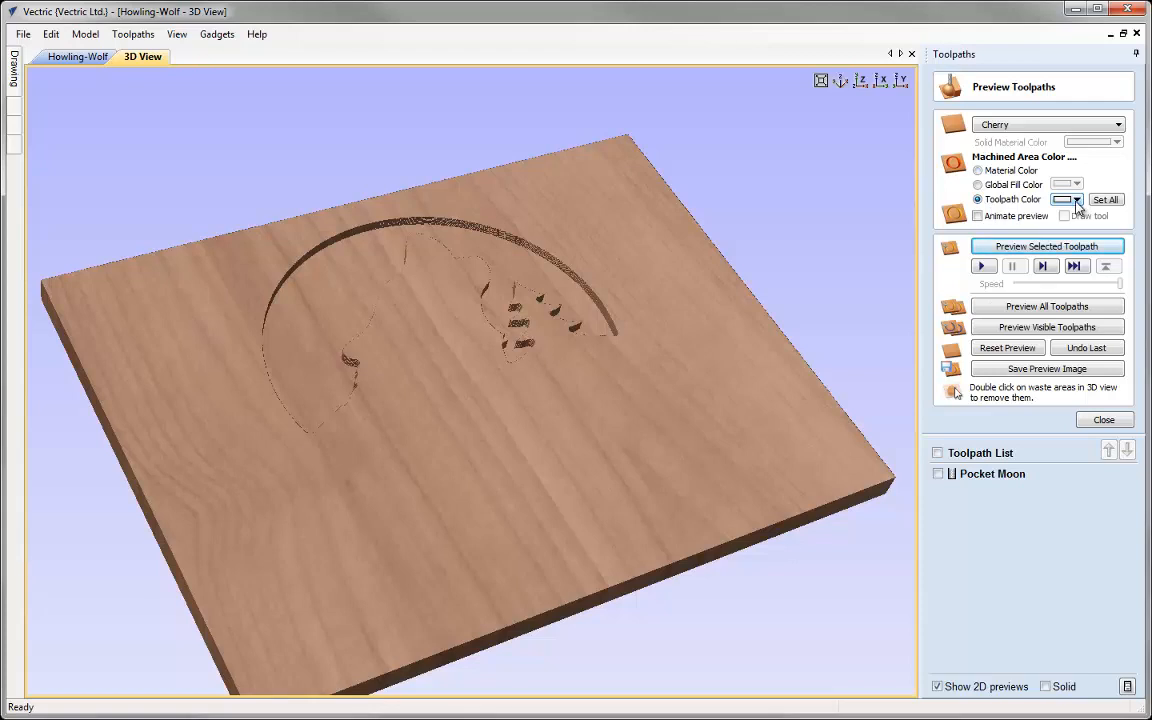
{"action": "left_click", "coordinate": [1077, 200]}
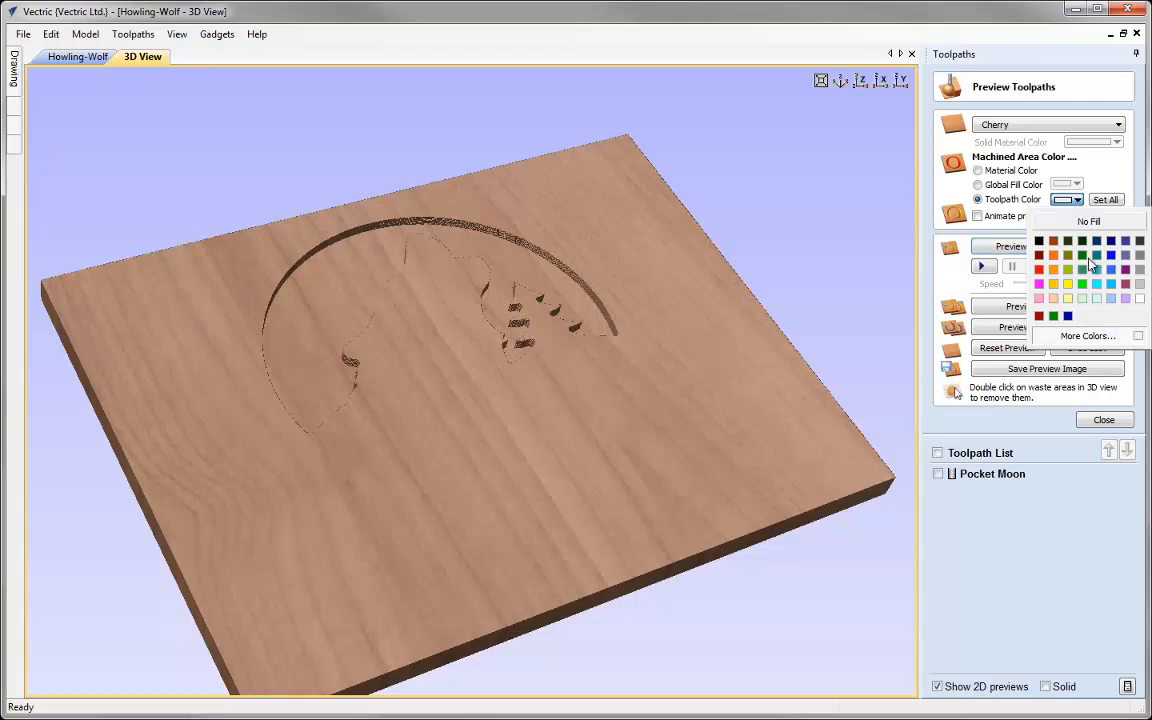
{"action": "left_click", "coordinate": [1139, 300]}
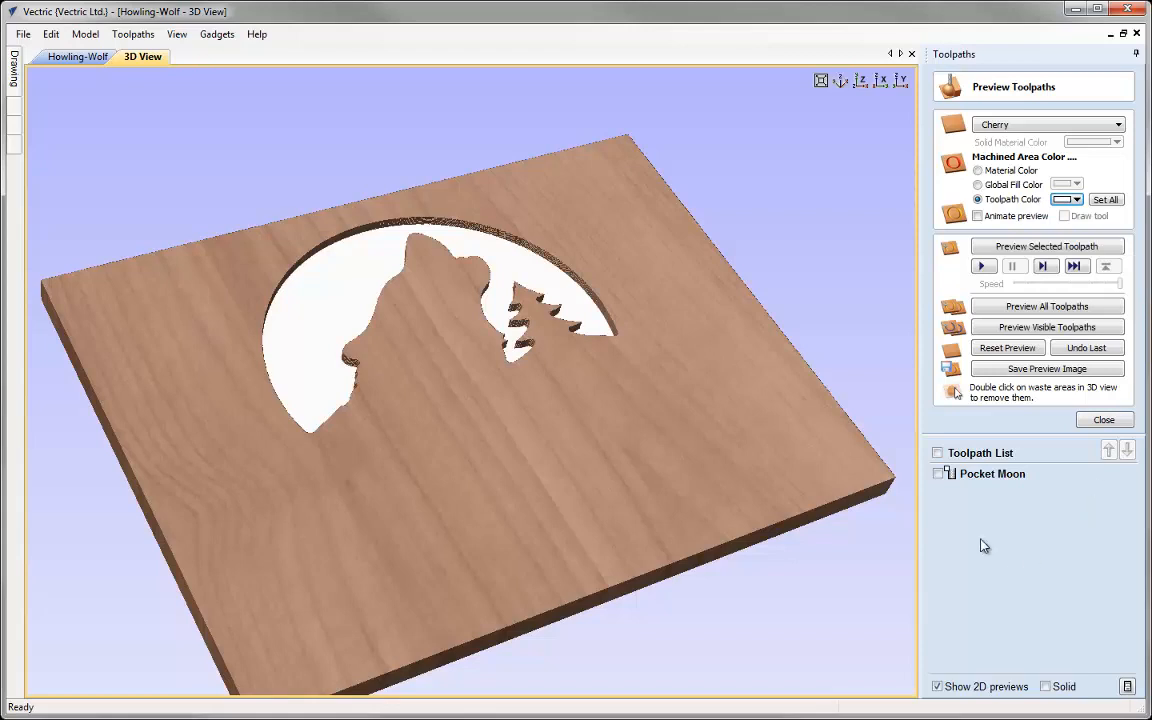
{"action": "mouse_move", "coordinate": [952, 478]}
{"action": "left_click_drag", "start_coordinate": [699, 432], "coordinate": [797, 167]}
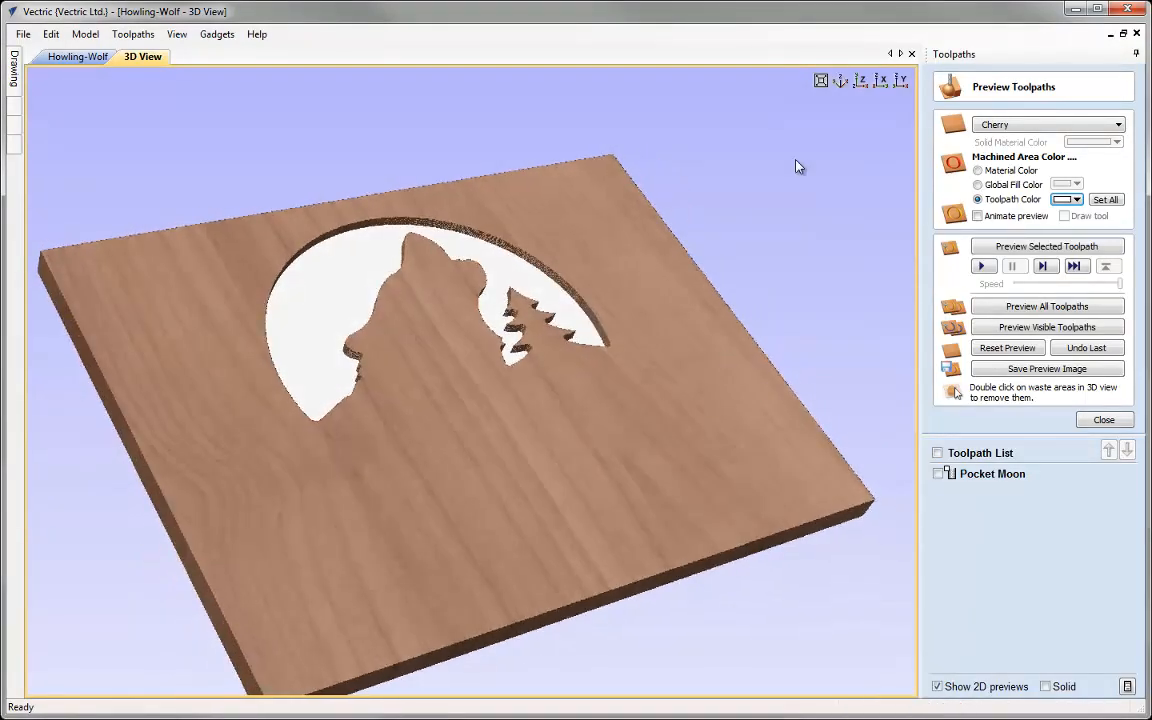
{"action": "left_click", "coordinate": [843, 84]}
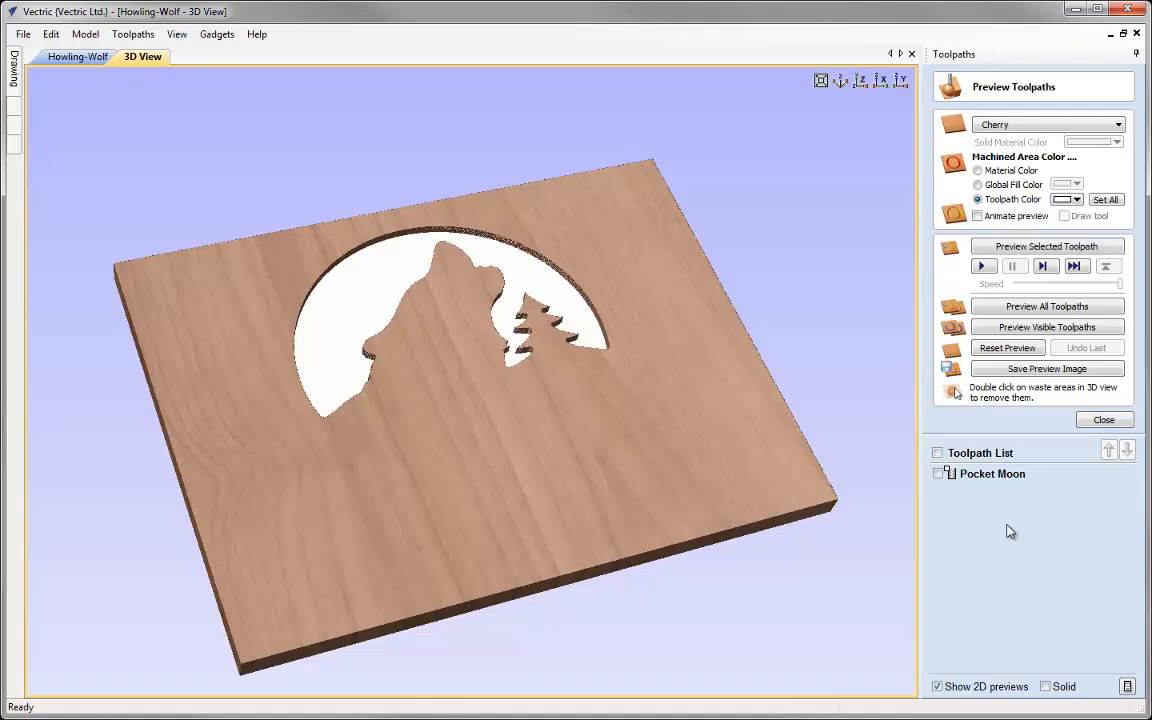
{"action": "left_click", "coordinate": [1101, 420]}
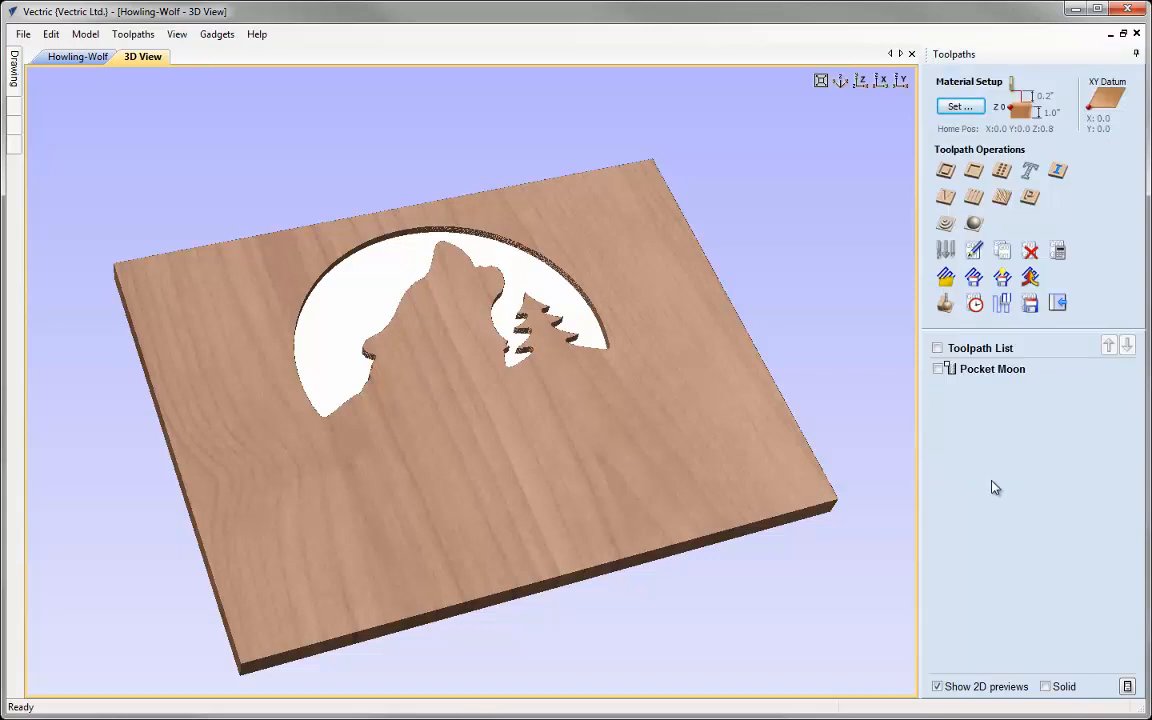
Show the Pocket Moon toolpath and set the scale factor for the machining time estimates to 1.5 in the toolpaths summary.
{"action": "left_click", "coordinate": [939, 370]}
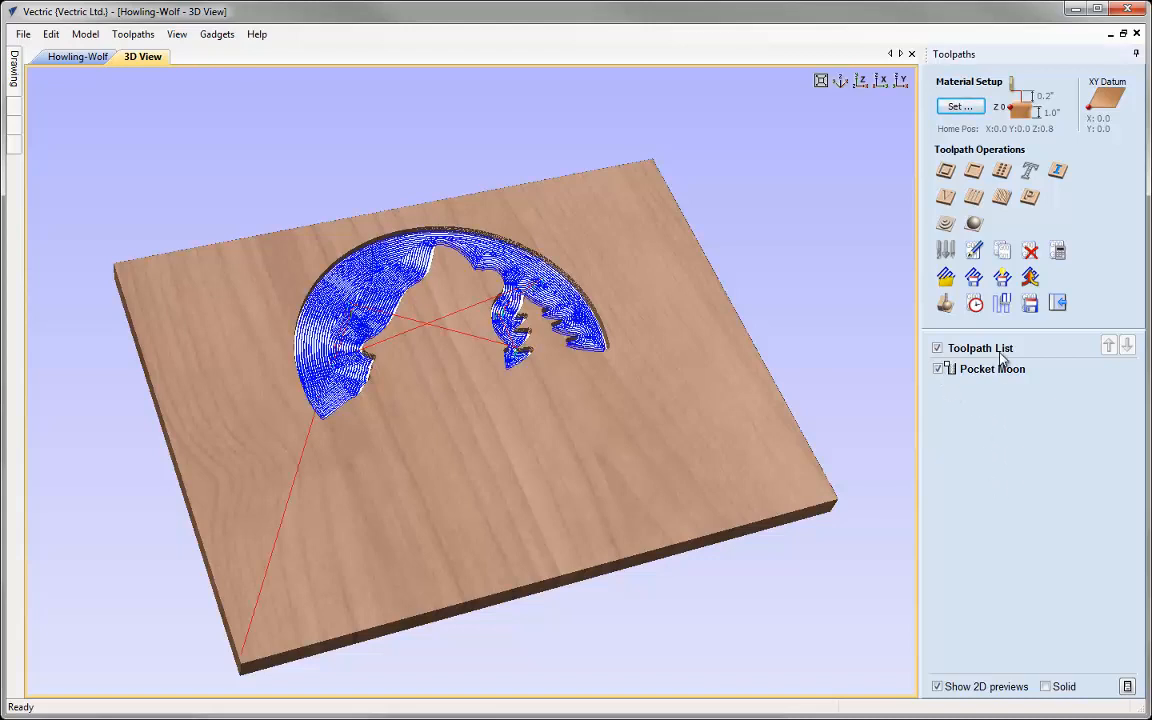
{"action": "left_click", "coordinate": [975, 305]}
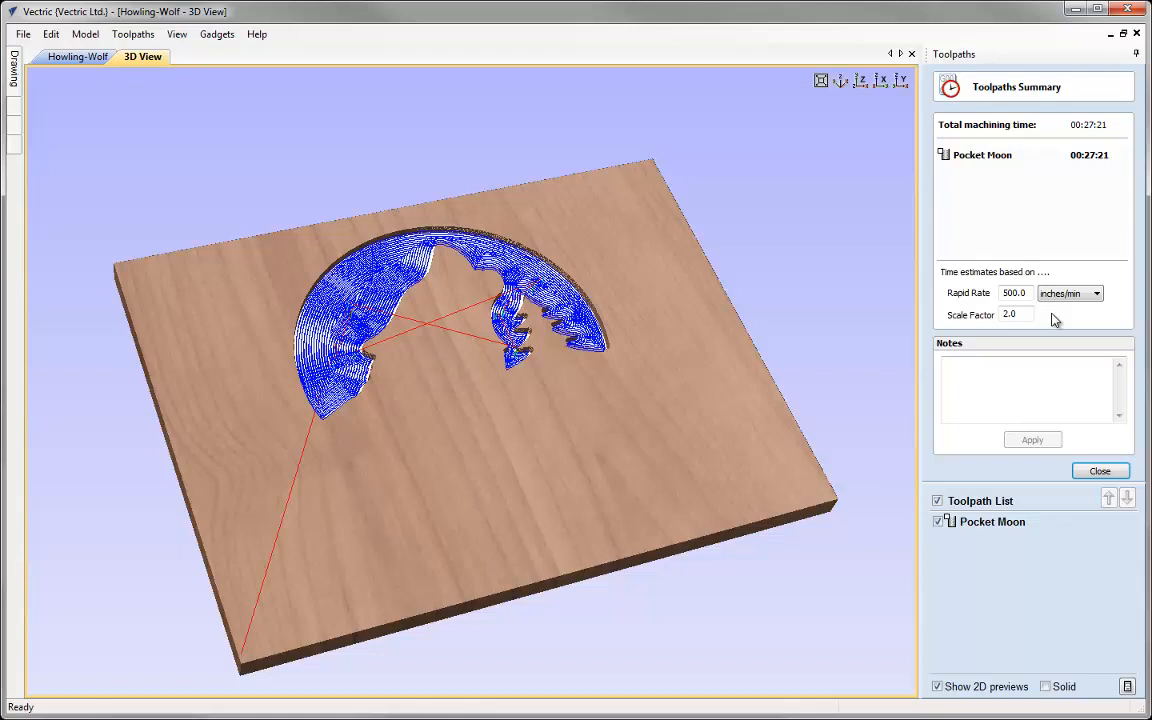
{"action": "left_click", "coordinate": [1018, 314]}
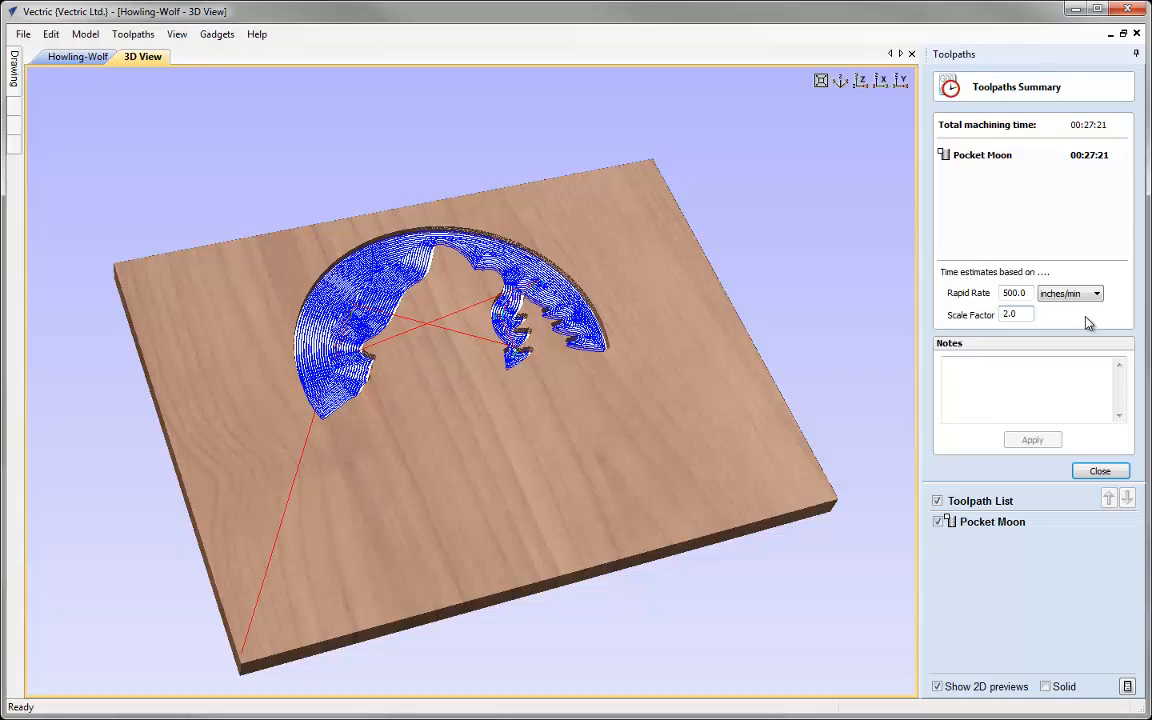
{"action": "key", "text": "BackSpace"}
{"action": "key", "text": "BackSpace"}
{"action": "key", "text": "BackSpace"}
{"action": "type", "text": "1.5"}
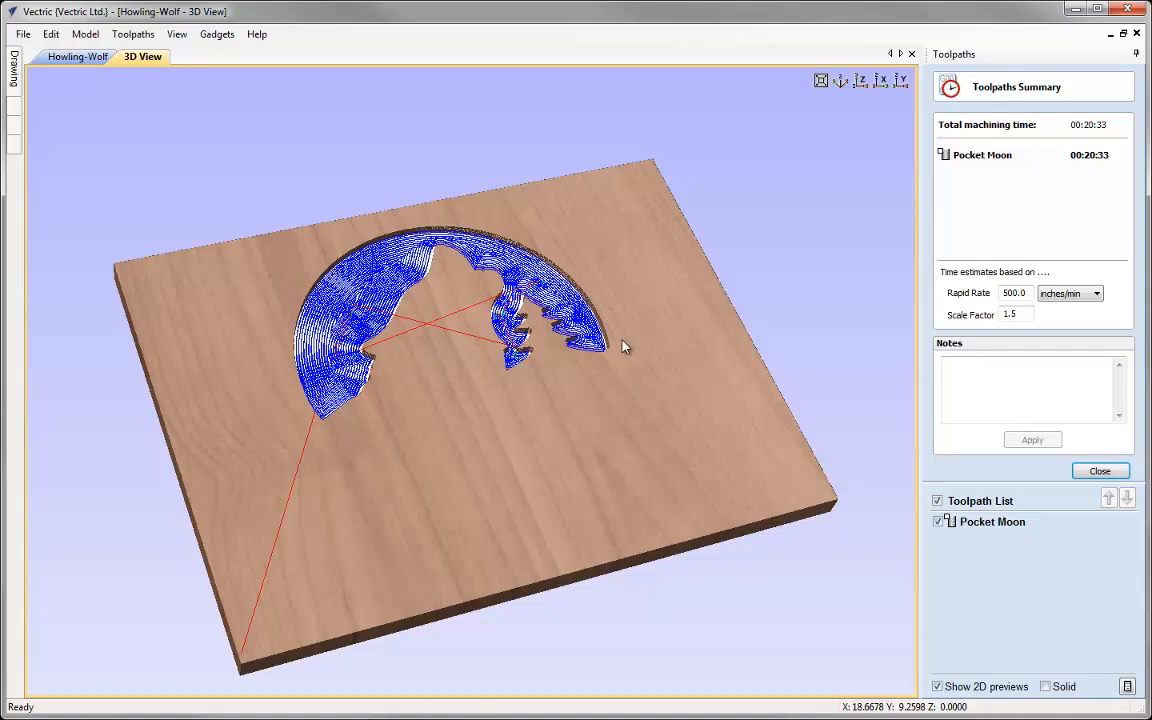
{"action": "left_click", "coordinate": [1100, 470]}
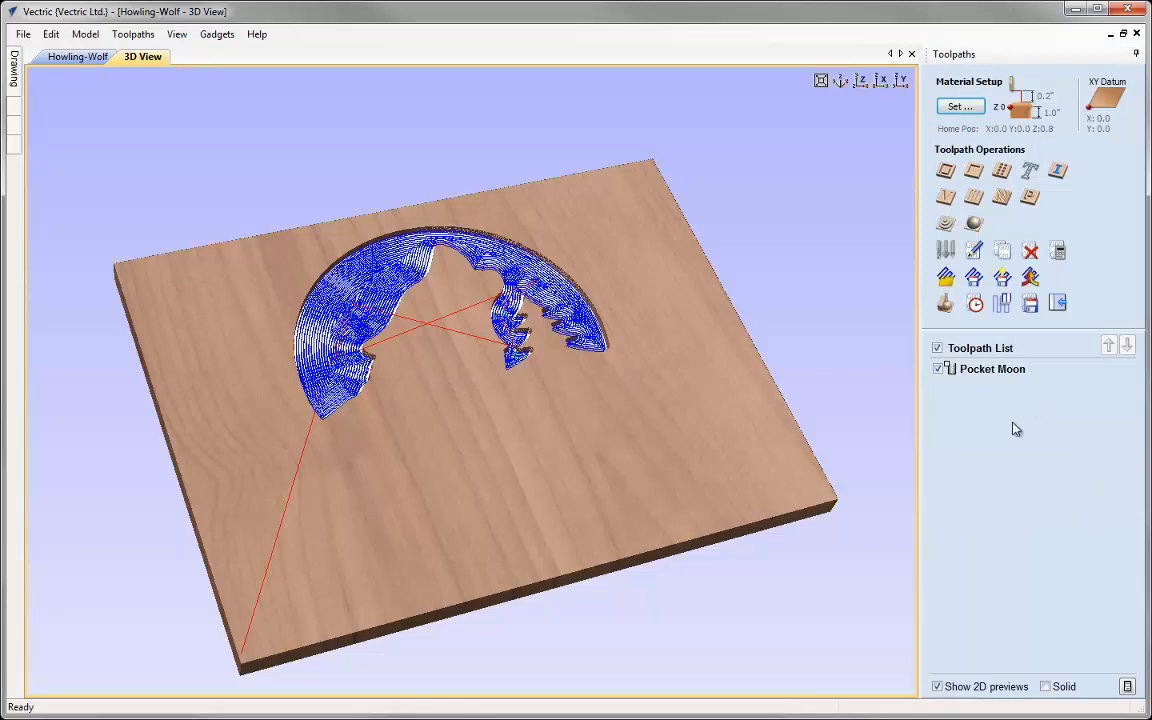
Edit the Pocket Moon toolpath so its 0.25 inch end mill has a pass depth of 0.375 inches, and recalculate it.
{"action": "mouse_move", "coordinate": [982, 378]}
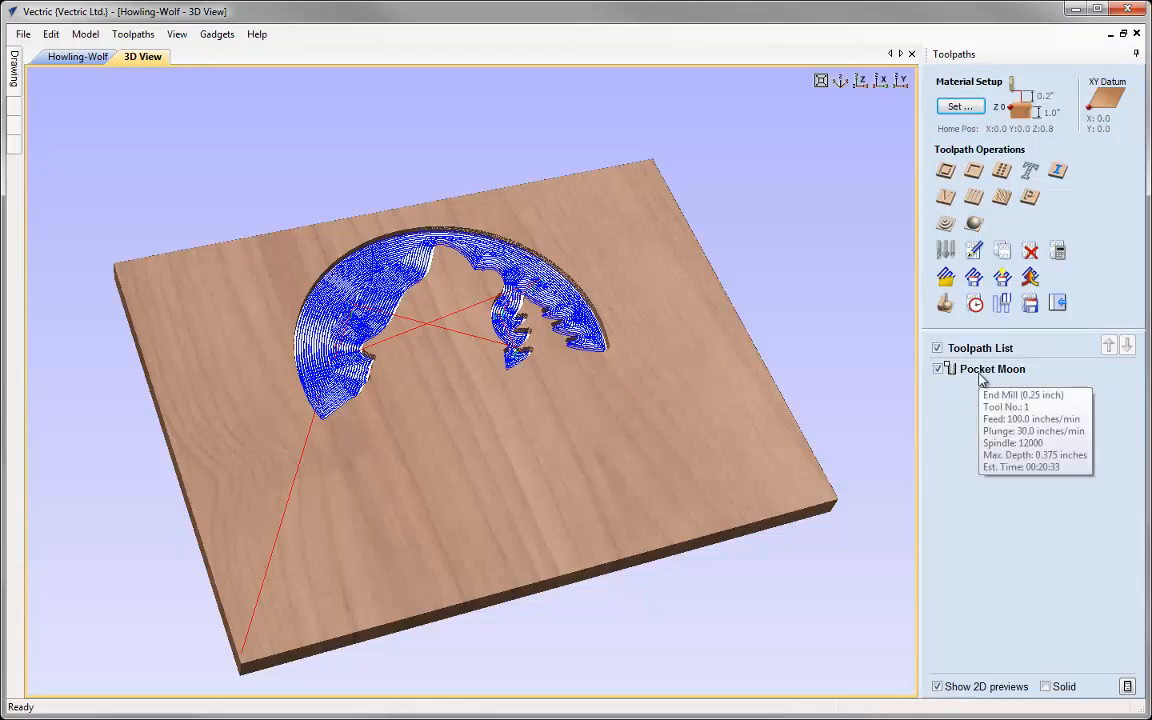
{"action": "left_click", "coordinate": [985, 372]}
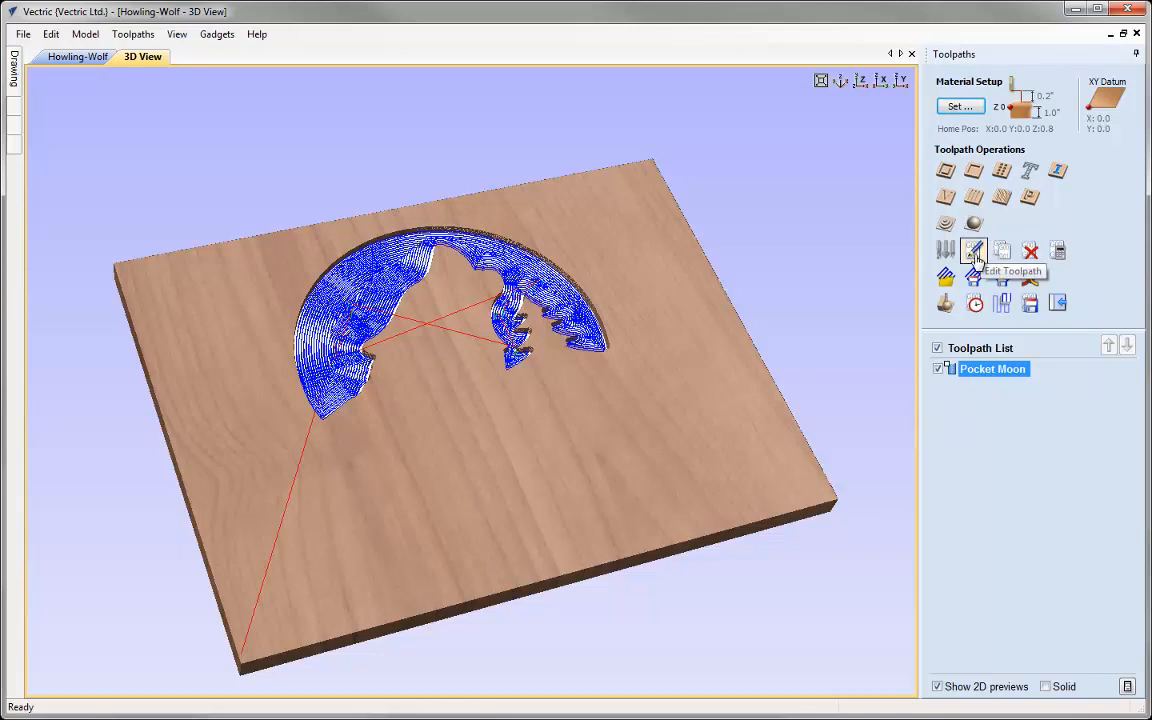
{"action": "left_click", "coordinate": [976, 253]}
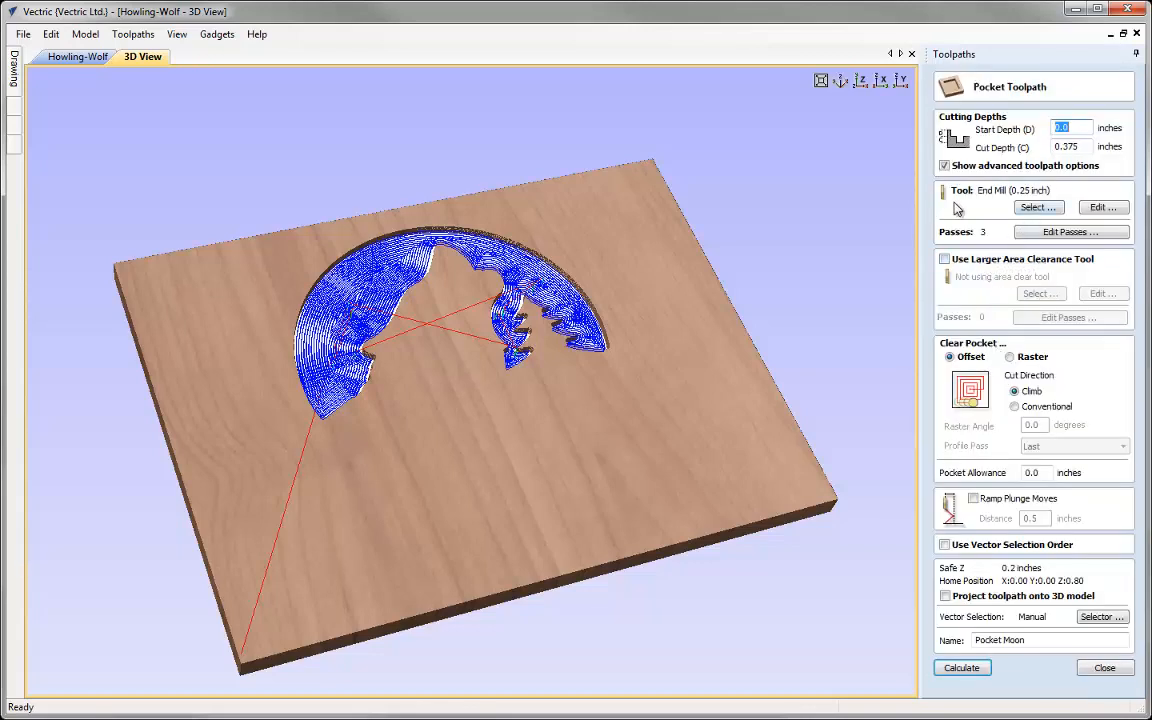
{"action": "left_click", "coordinate": [1101, 207]}
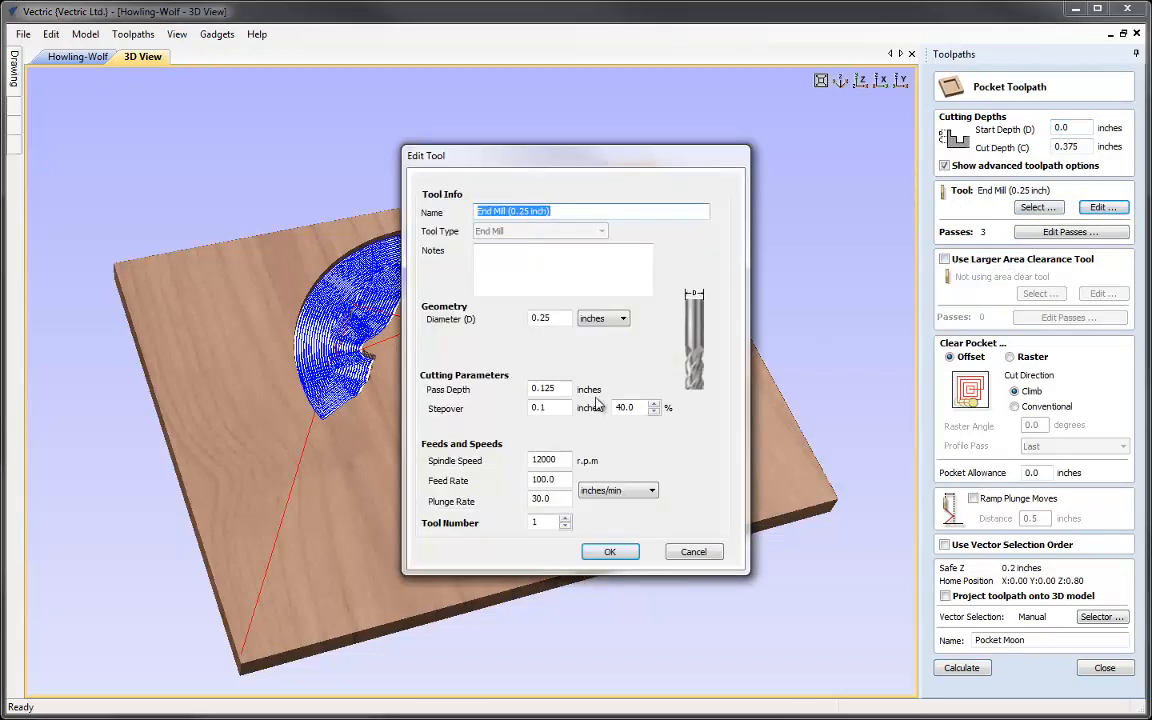
{"action": "double_click", "coordinate": [540, 389]}
{"action": "type", "text": "0.375"}
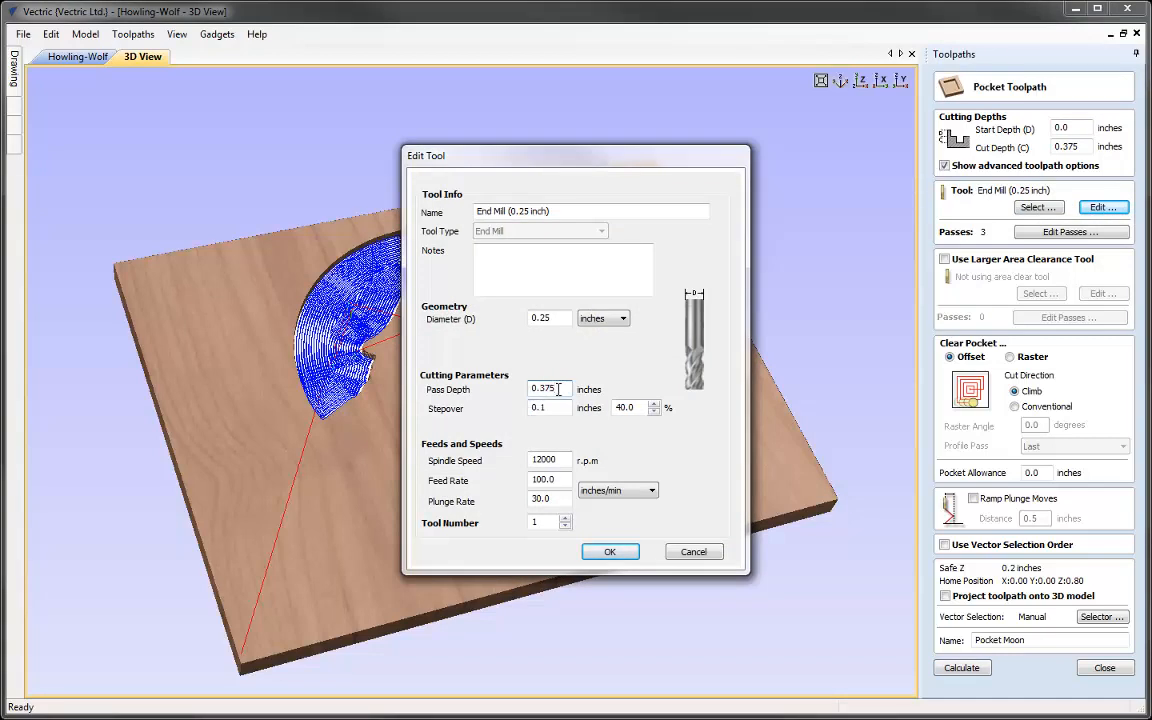
{"action": "left_click", "coordinate": [607, 554]}
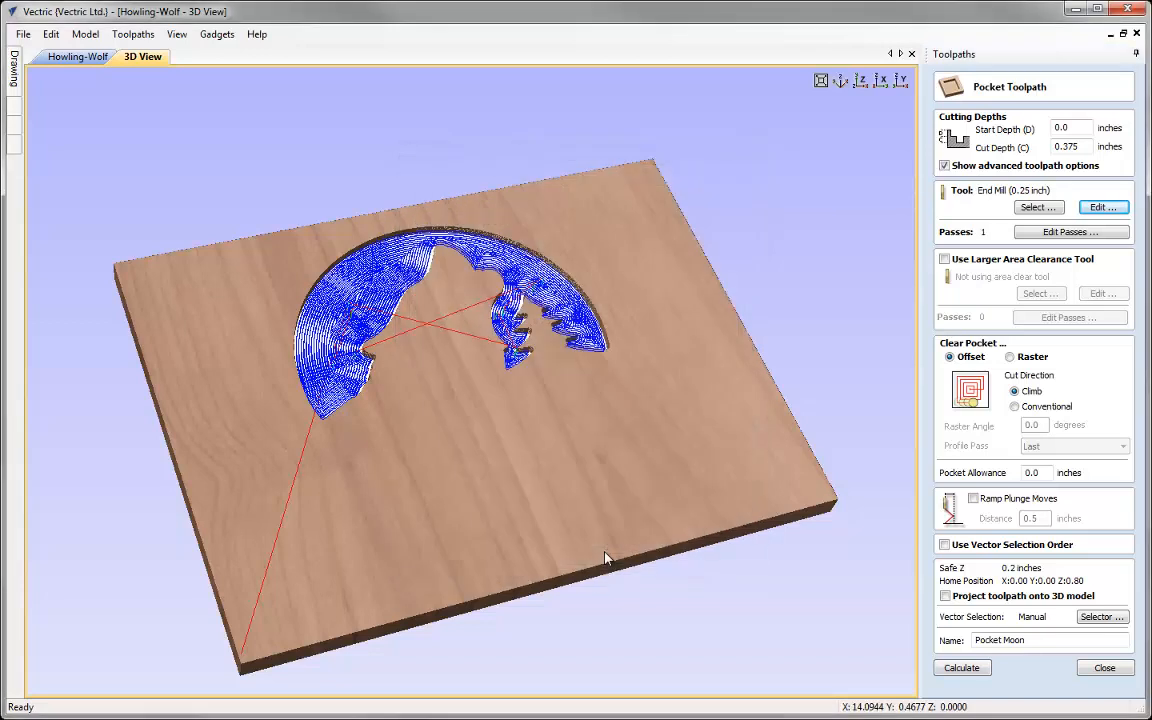
{"action": "left_click", "coordinate": [961, 667]}
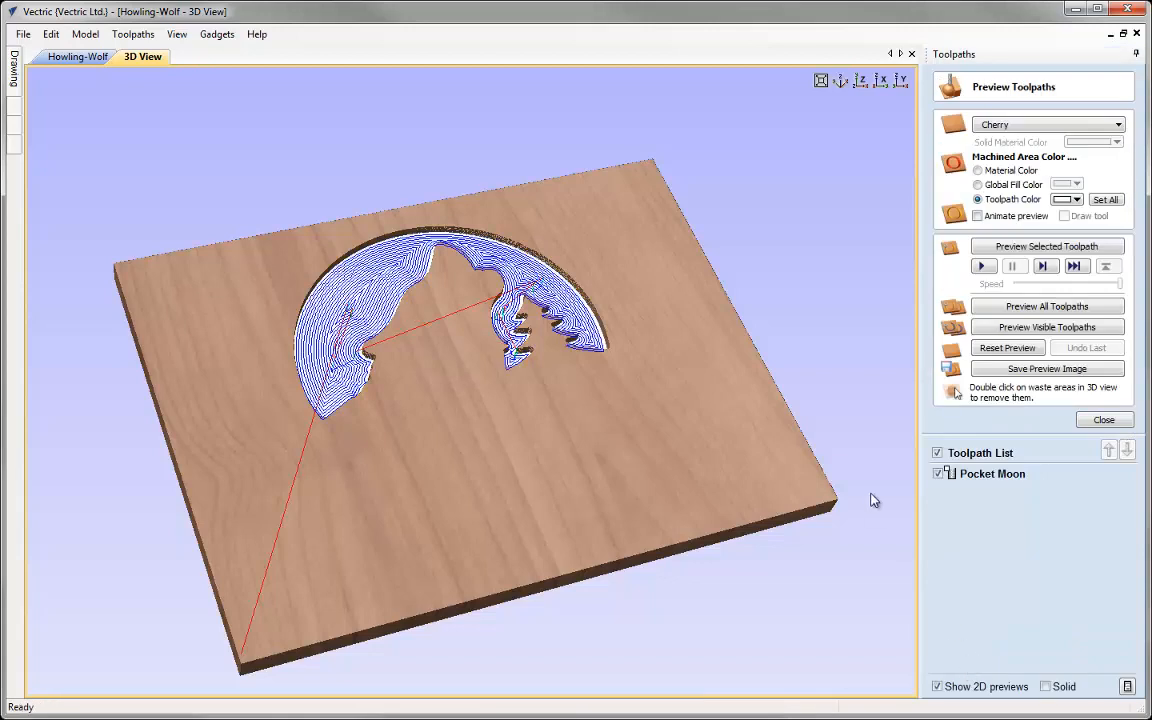
Reset the material preview, preview the recalculated Pocket Moon toolpath, and close the preview.
{"action": "left_click", "coordinate": [1007, 347]}
{"action": "left_click", "coordinate": [1047, 246]}
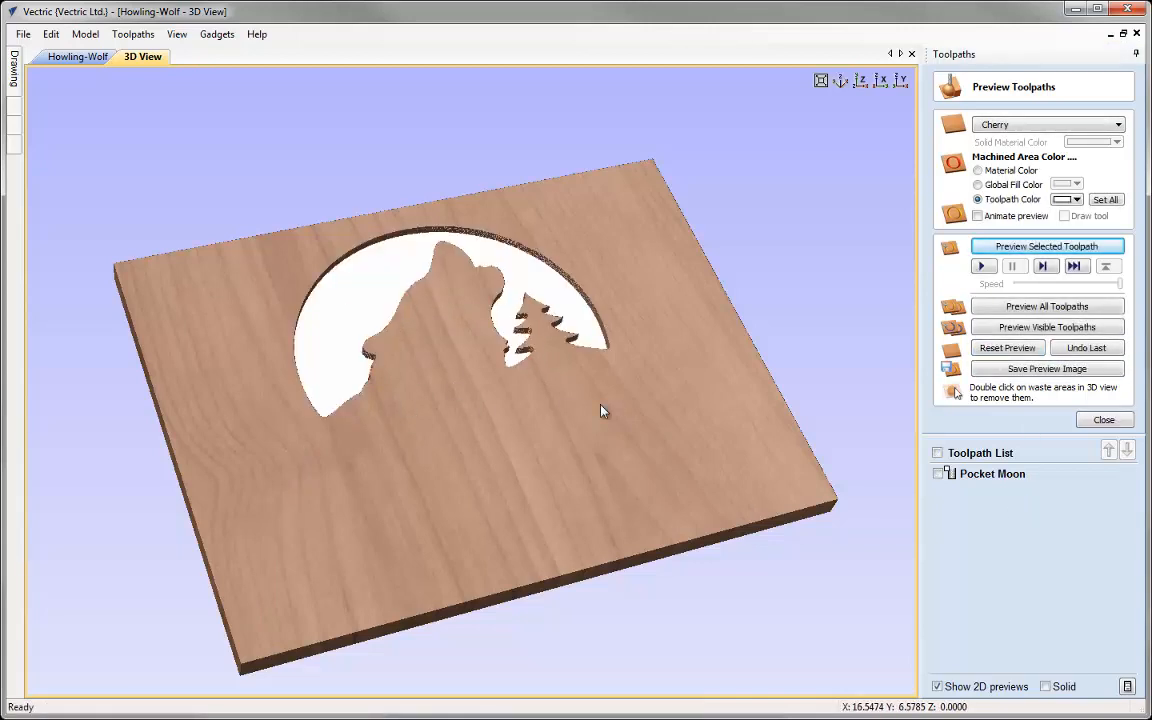
{"action": "left_click", "coordinate": [1104, 420]}
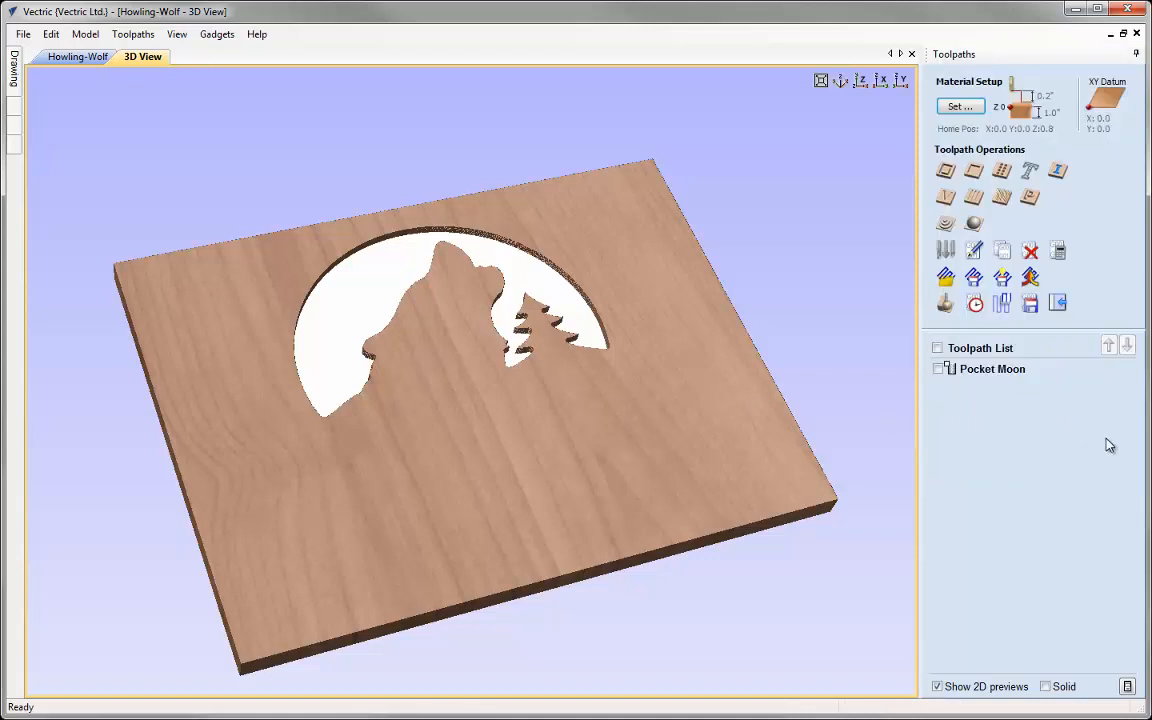
Show the Pocket Moon toolpath, check its estimated machining time in the toolpaths summary, and hide the toolpath again.
{"action": "left_click", "coordinate": [939, 370]}
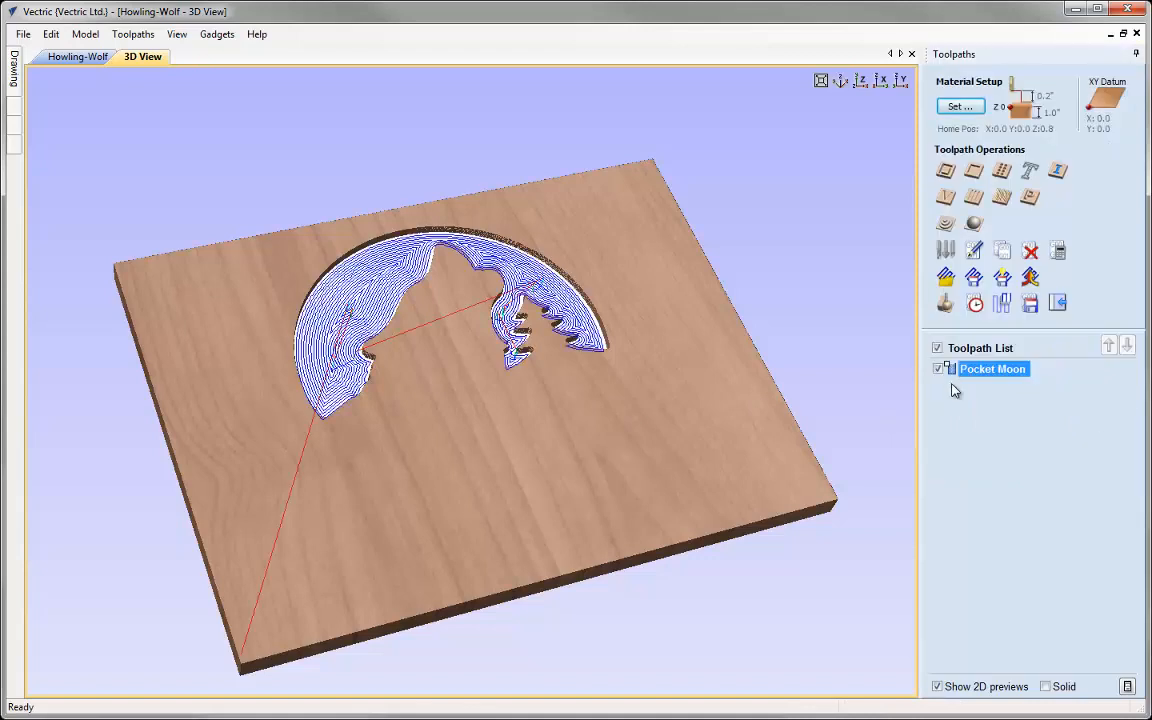
{"action": "left_click", "coordinate": [975, 307]}
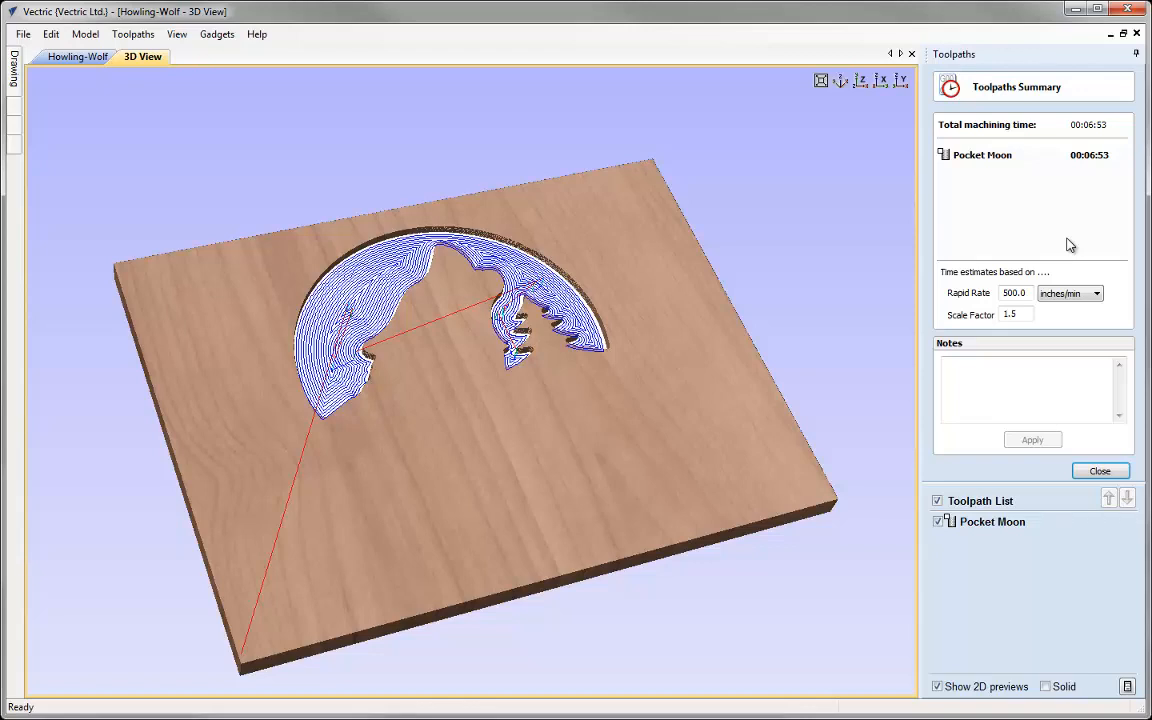
{"action": "left_click", "coordinate": [1089, 473]}
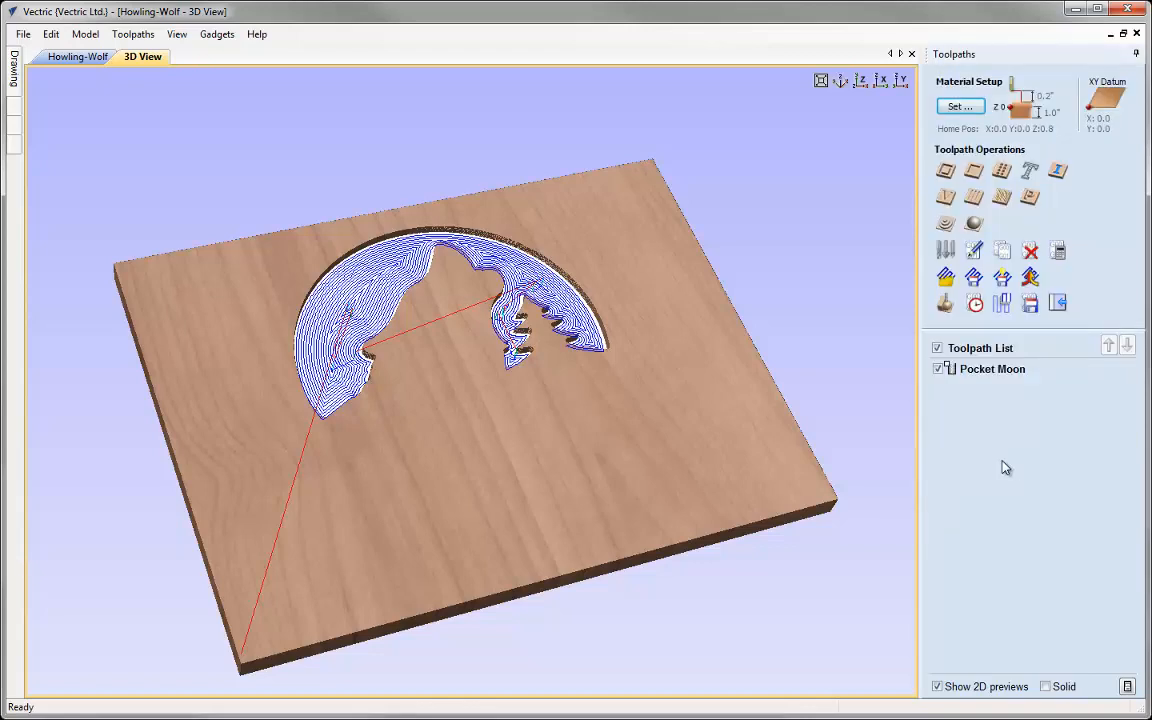
{"action": "left_click", "coordinate": [937, 348]}
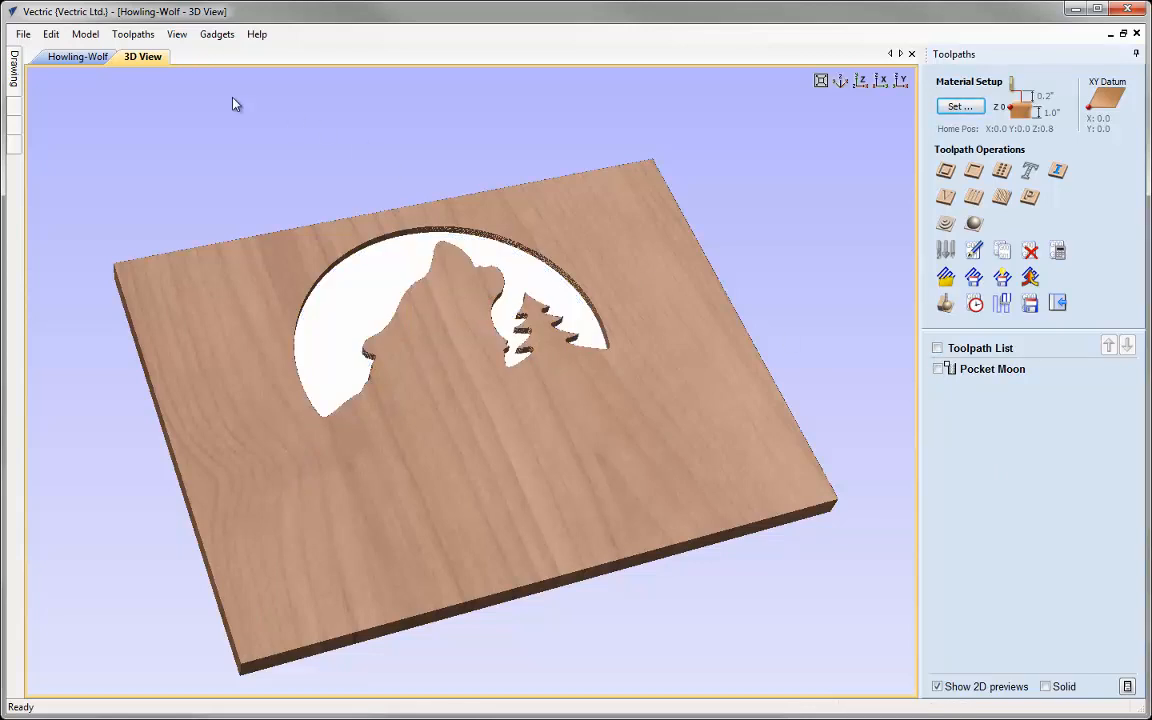
Select the wolf vectors in the 2D drawing and start a V-Carve / Engraving toolpath on them.
{"action": "left_click", "coordinate": [82, 57]}
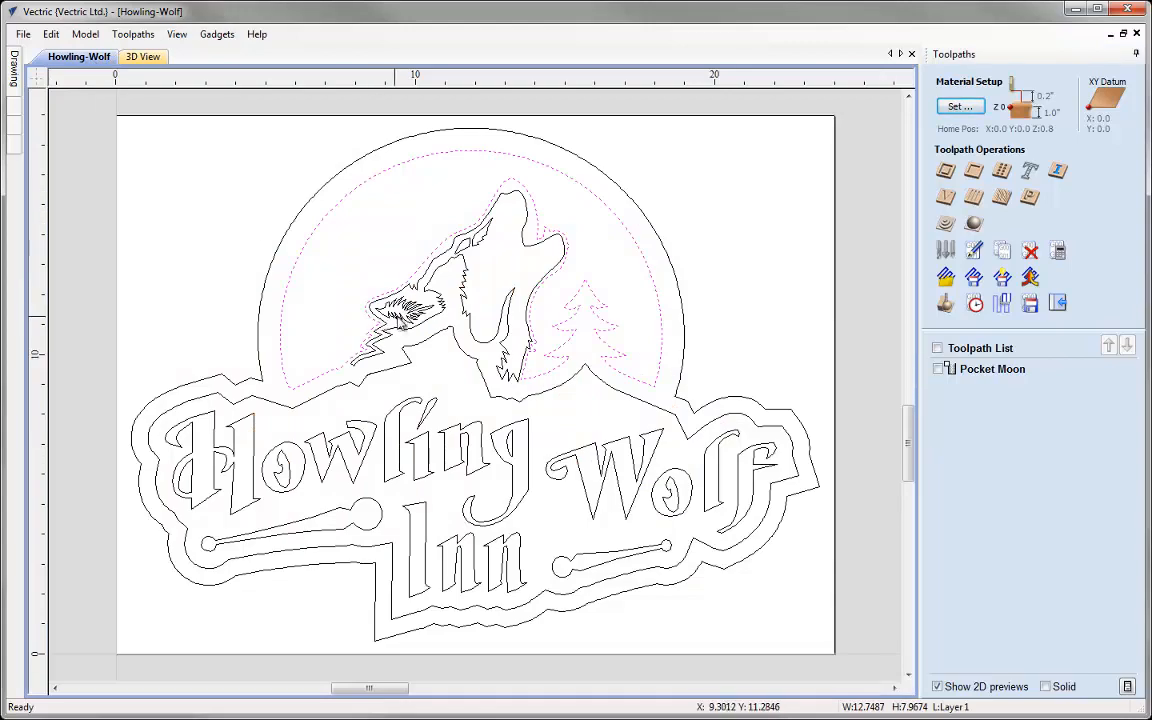
{"action": "left_click", "coordinate": [367, 282]}
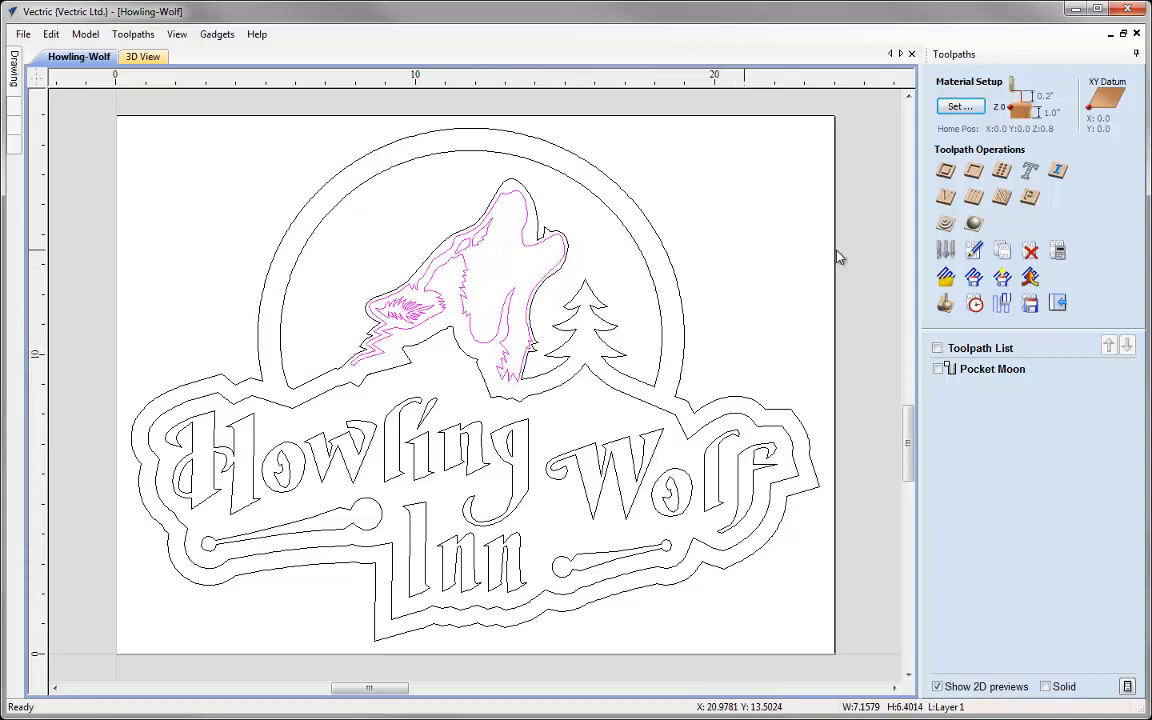
{"action": "left_click", "coordinate": [946, 199]}
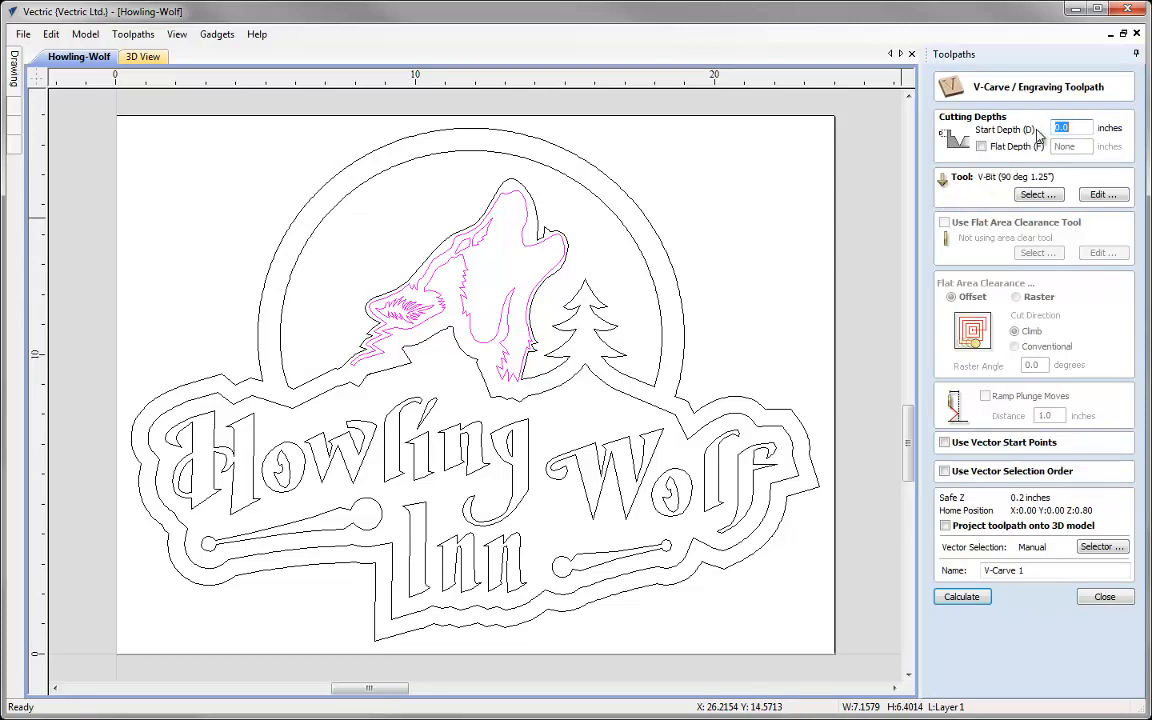
Choose the imperial V-Bit (120 deg 1.25") for the wolf V-carve and calculate the V-Carve 1 toolpath.
{"action": "left_click", "coordinate": [1034, 194]}
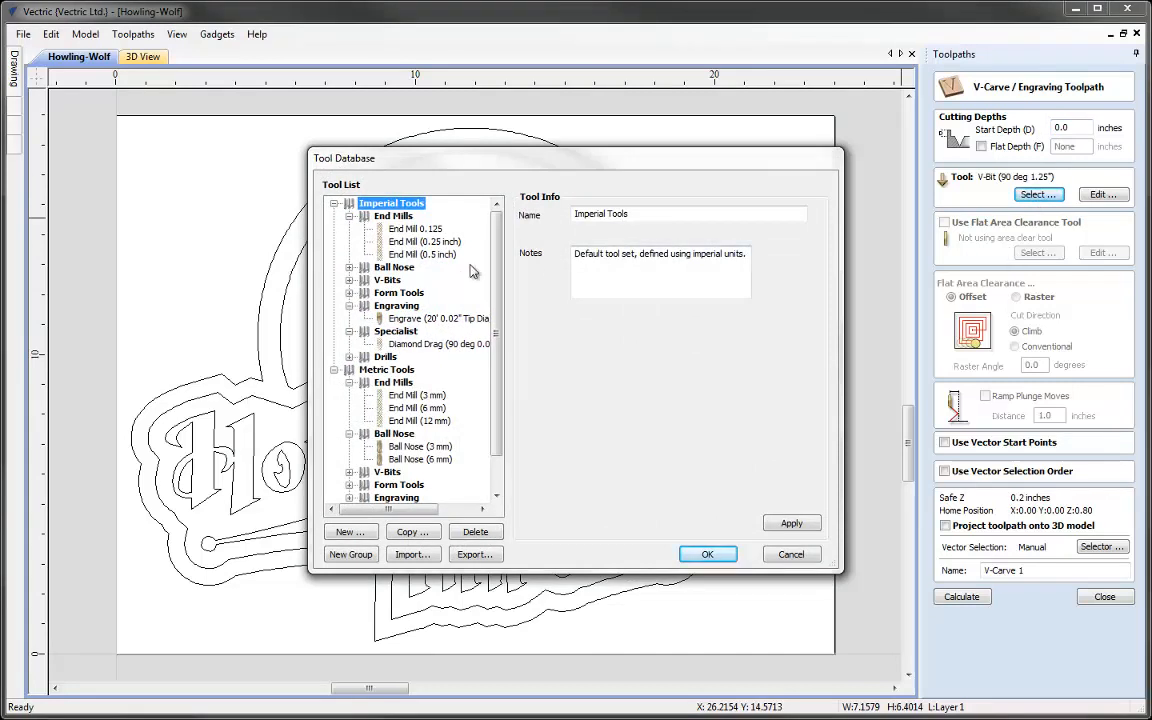
{"action": "left_click", "coordinate": [349, 280]}
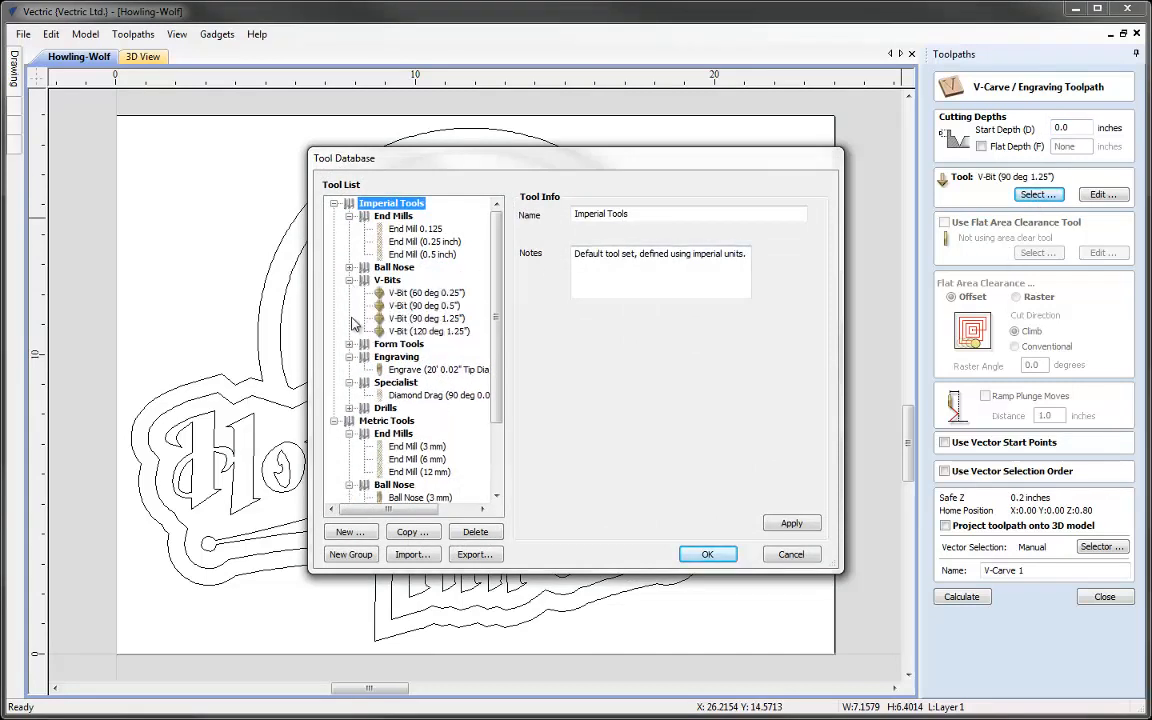
{"action": "left_click", "coordinate": [428, 331]}
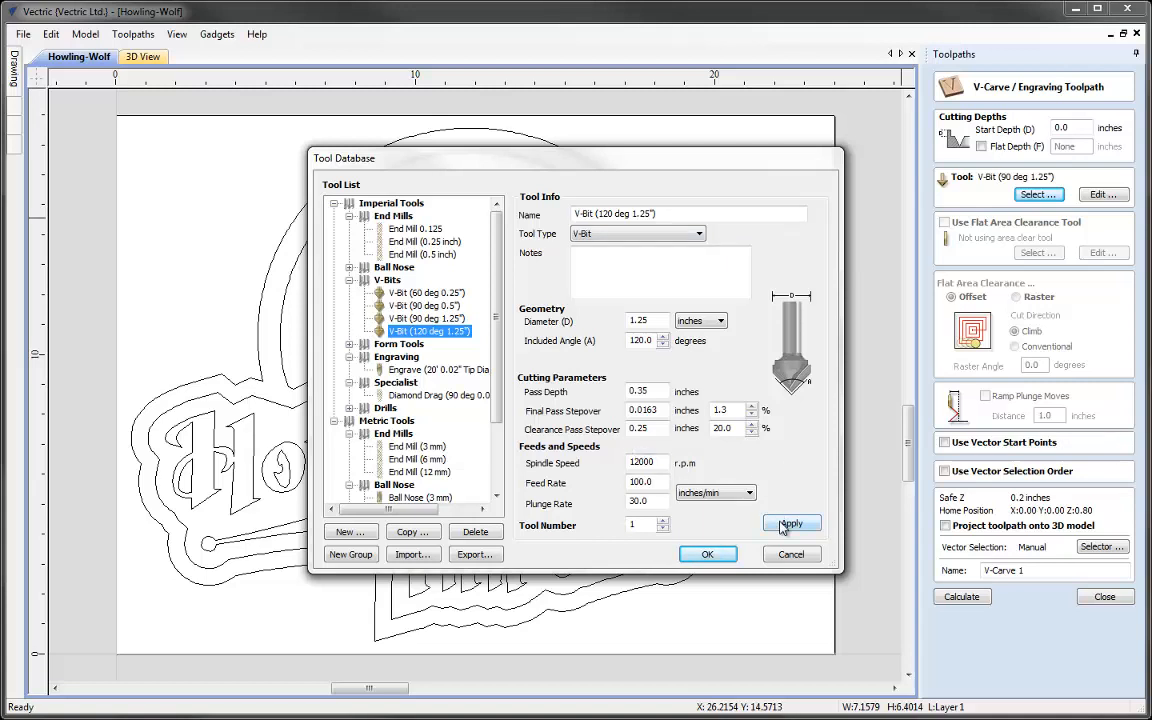
{"action": "left_click", "coordinate": [707, 555]}
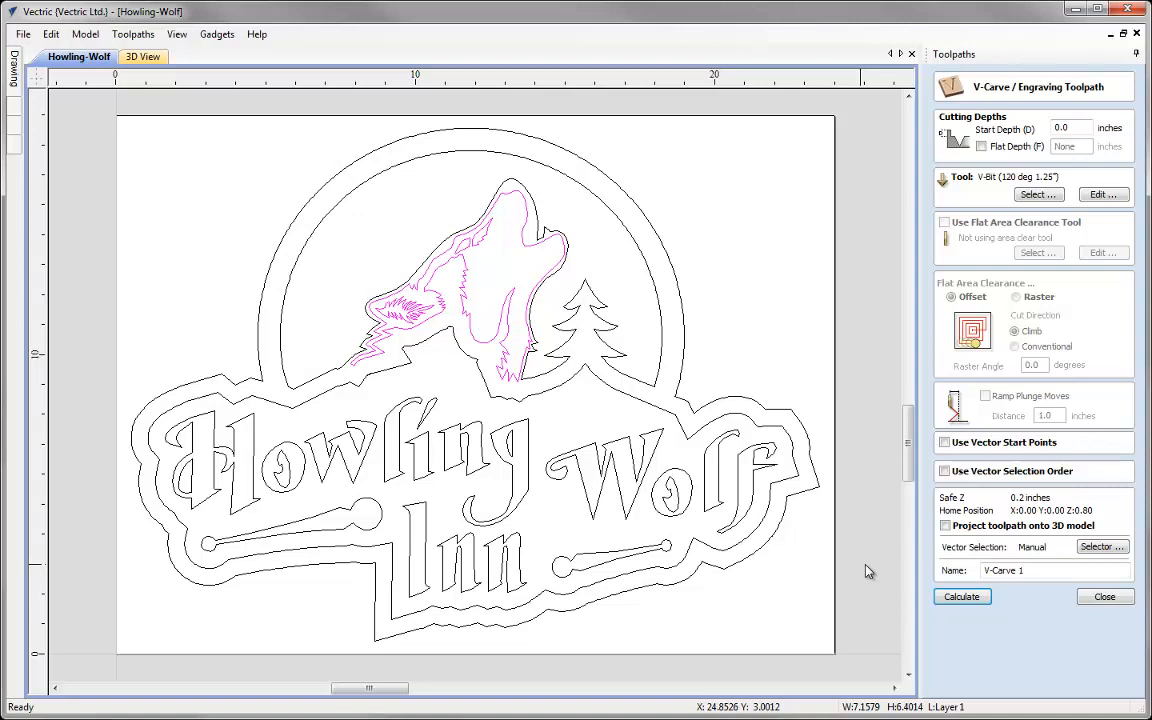
{"action": "left_click", "coordinate": [958, 596]}
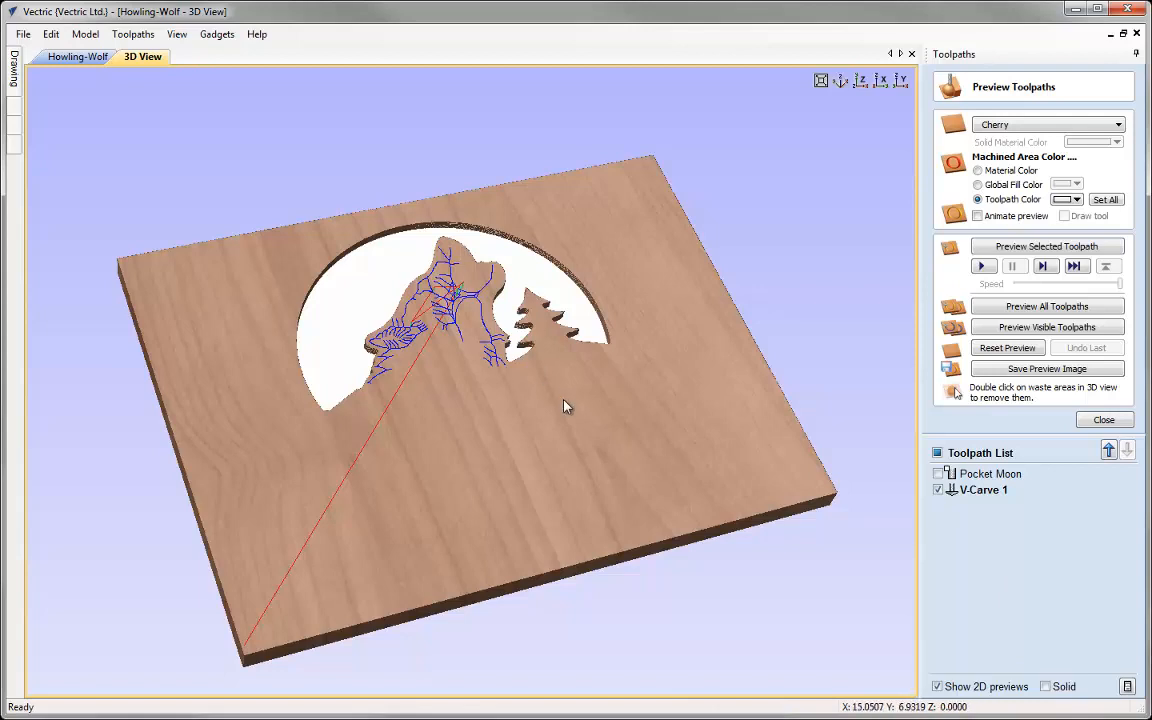
Preview the V-Carve 1 toolpath, inspect the carved wolf up close, check the toolpath's maximum depth, and close the preview.
{"action": "left_click", "coordinate": [1013, 250]}
{"action": "left_click_drag", "start_coordinate": [536, 448], "coordinate": [480, 485]}
{"action": "scroll", "coordinate": [481, 478], "scroll_direction": "up", "scroll_amount": 5}
{"action": "middle_click_drag", "start_coordinate": [483, 474], "coordinate": [488, 313]}
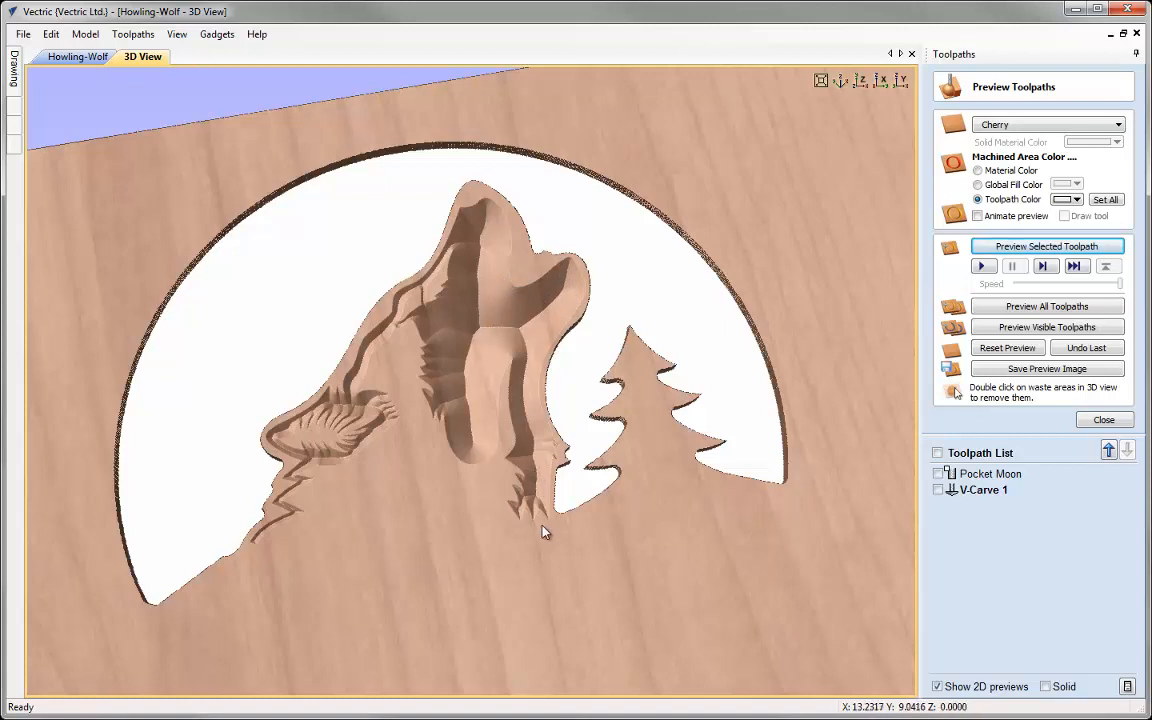
{"action": "mouse_move", "coordinate": [975, 492]}
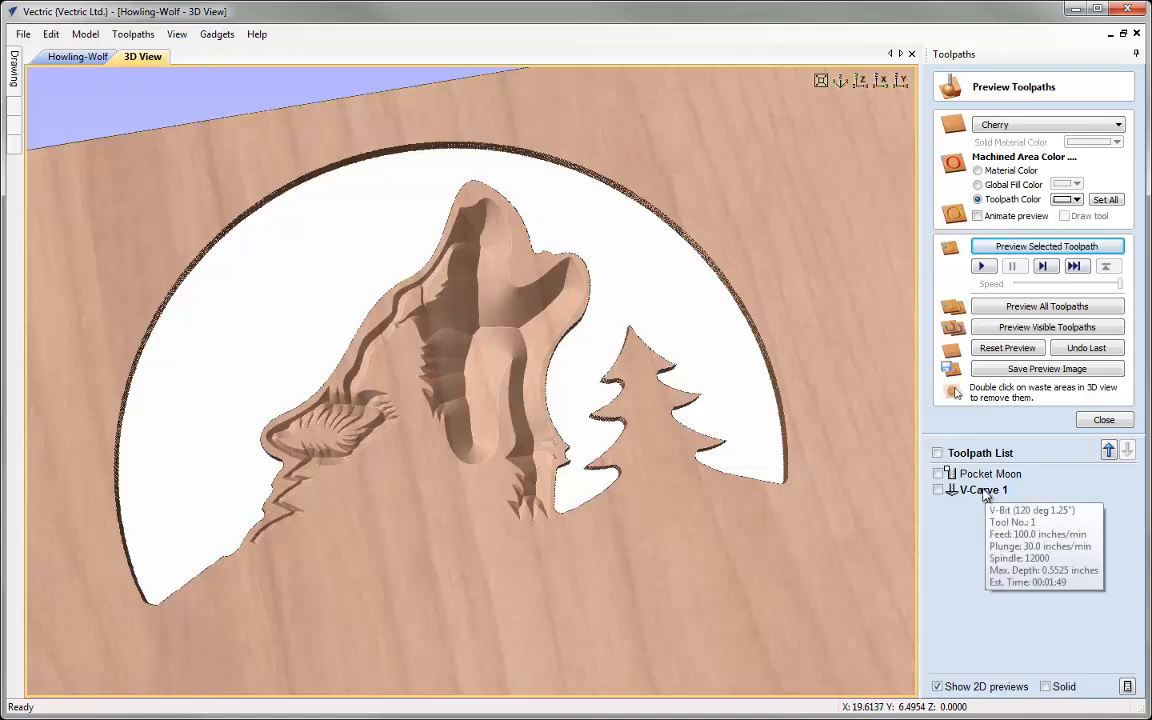
{"action": "left_click", "coordinate": [1104, 419]}
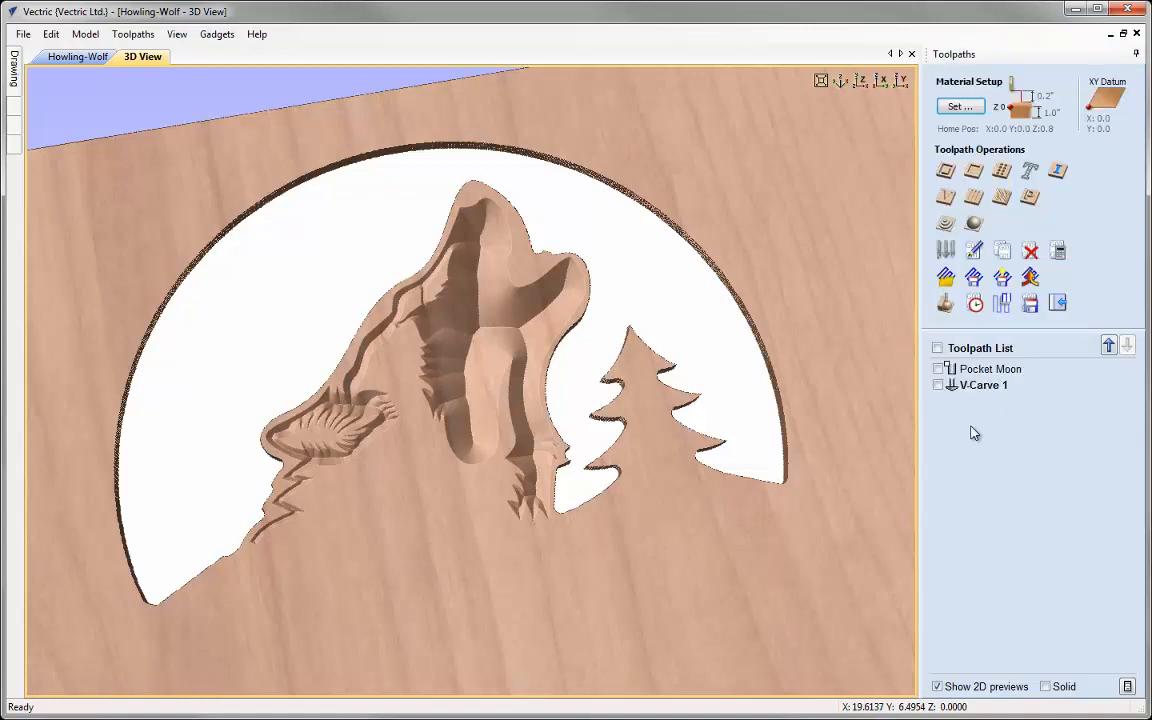
Reopen V-Carve 1 for editing and enable a flat depth of 0.15 inches.
{"action": "double_click", "coordinate": [972, 387]}
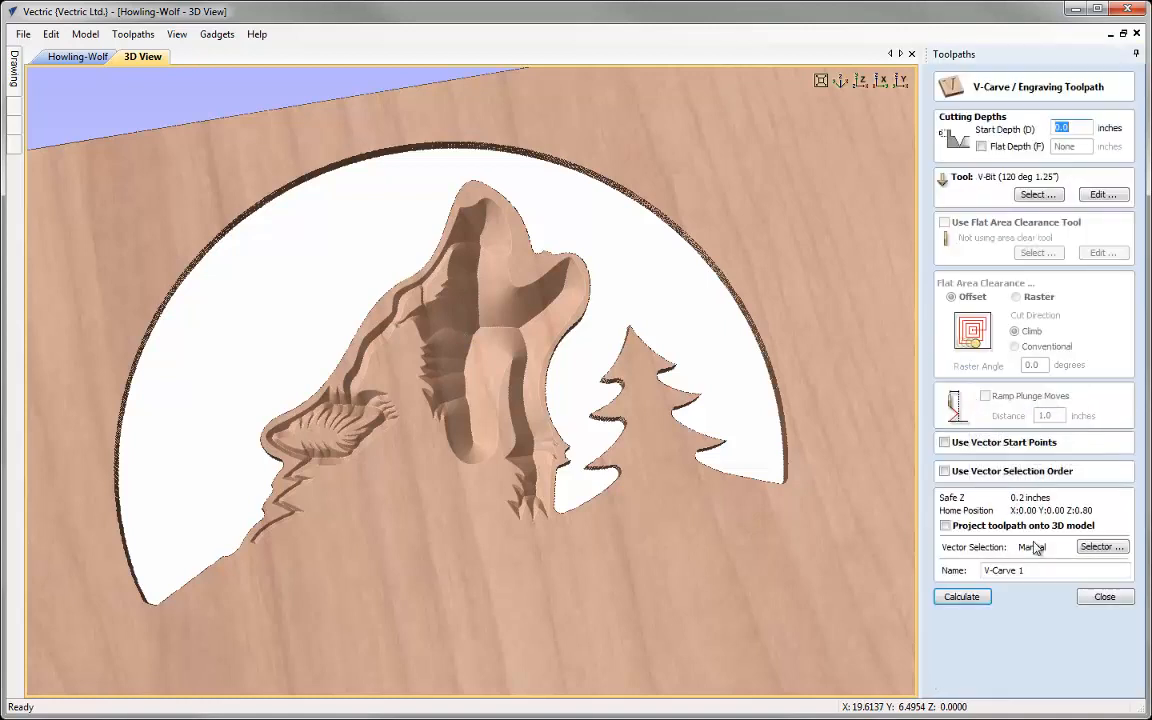
{"action": "left_click", "coordinate": [981, 147]}
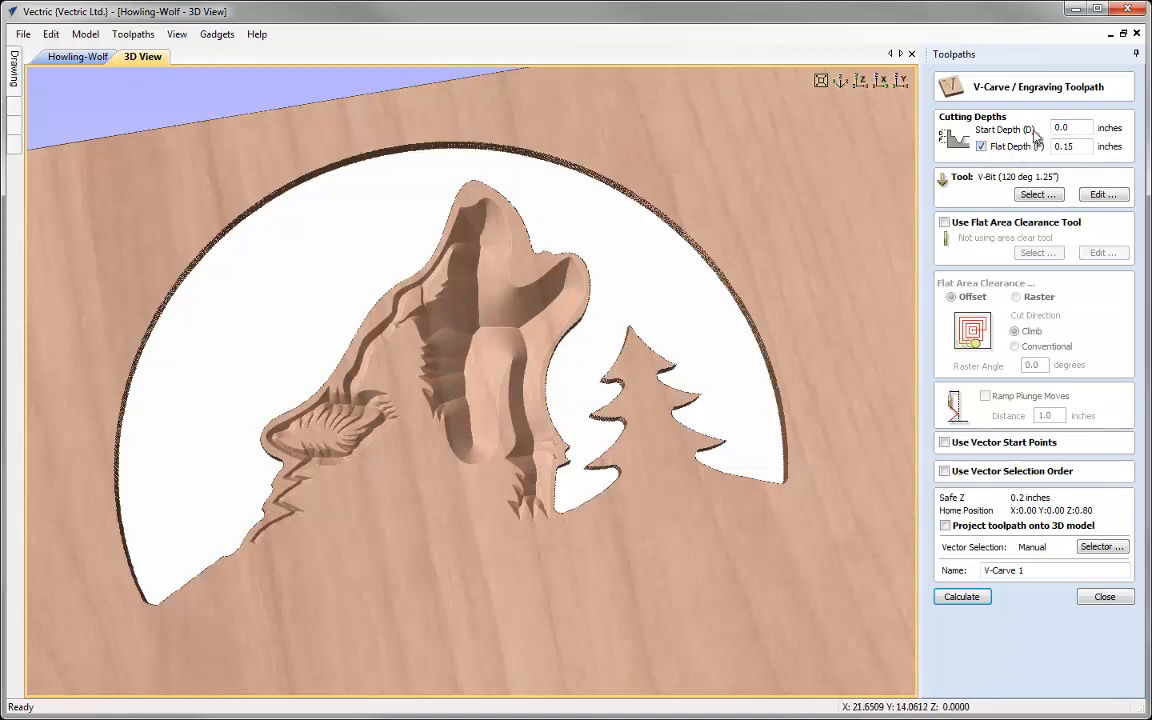
{"action": "left_click_drag", "start_coordinate": [1083, 144], "coordinate": [1016, 159]}
{"action": "type", "text": "0."}
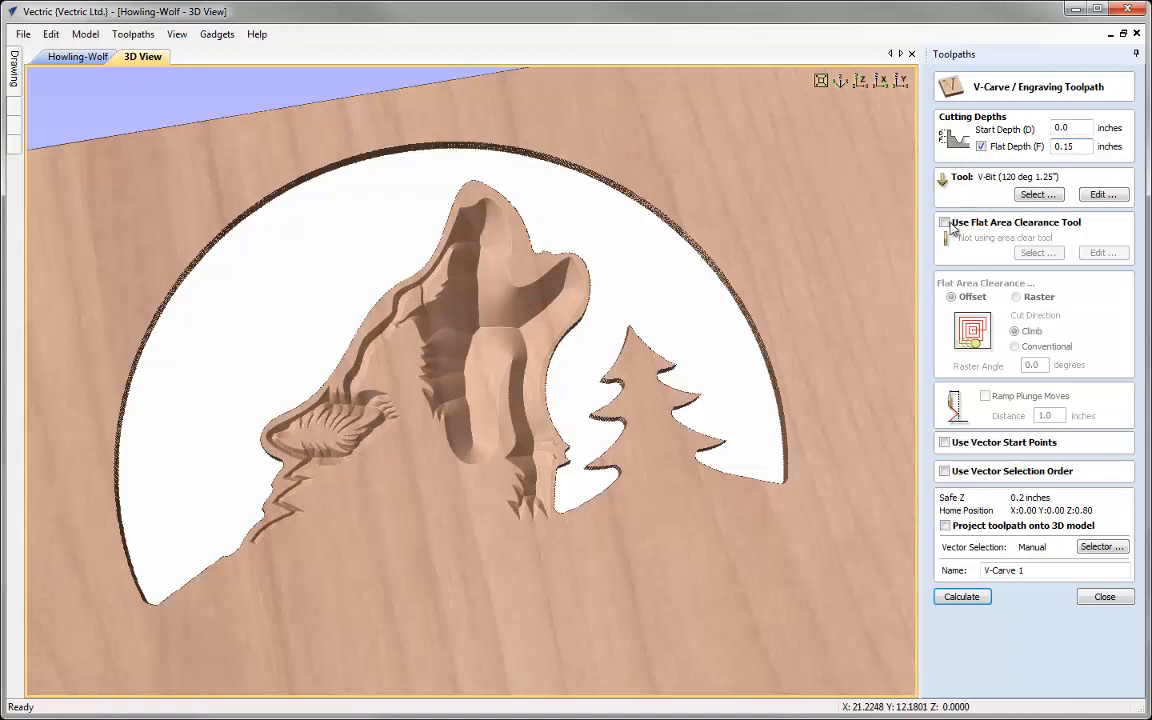
Enable a flat area clearance tool for V-Carve 1 and choose the imperial End Mill (0.25 inch).
{"action": "left_click", "coordinate": [945, 223]}
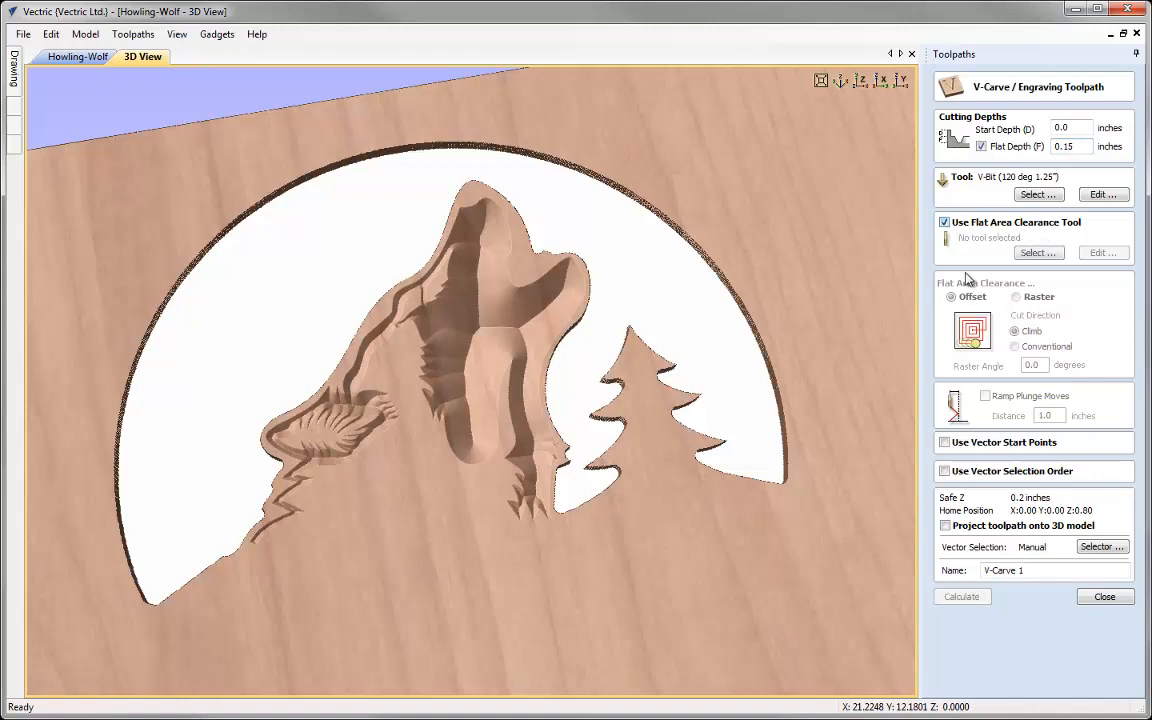
{"action": "left_click", "coordinate": [1032, 255]}
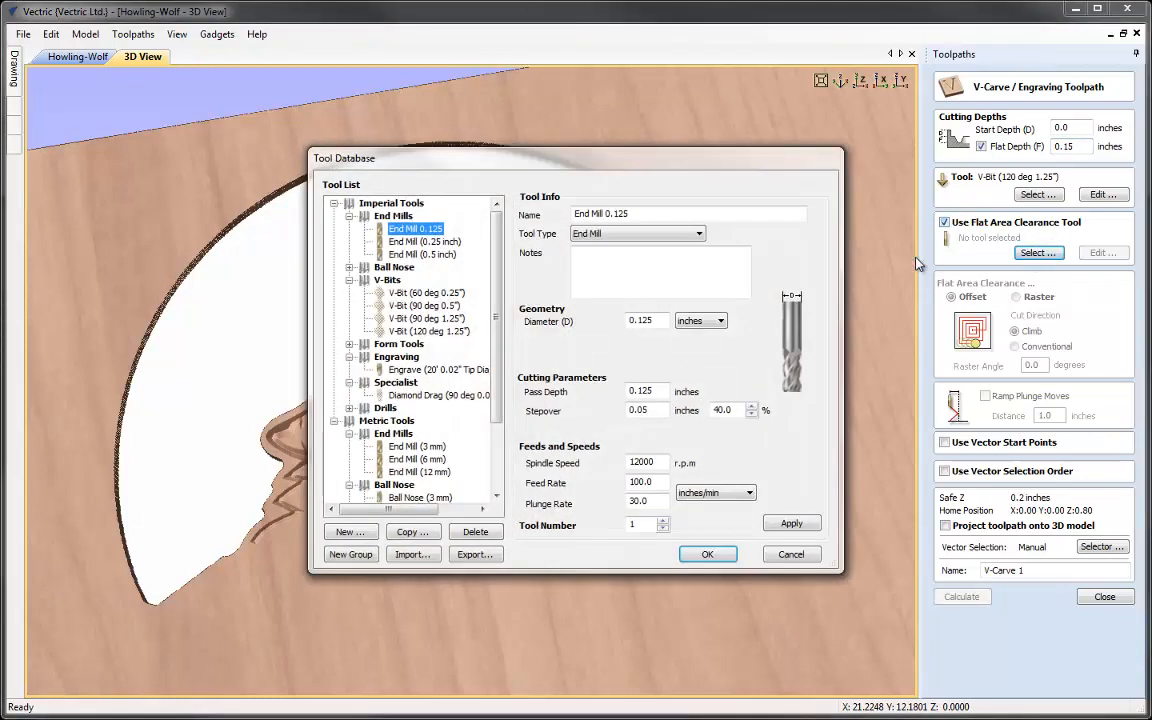
{"action": "left_click", "coordinate": [410, 241]}
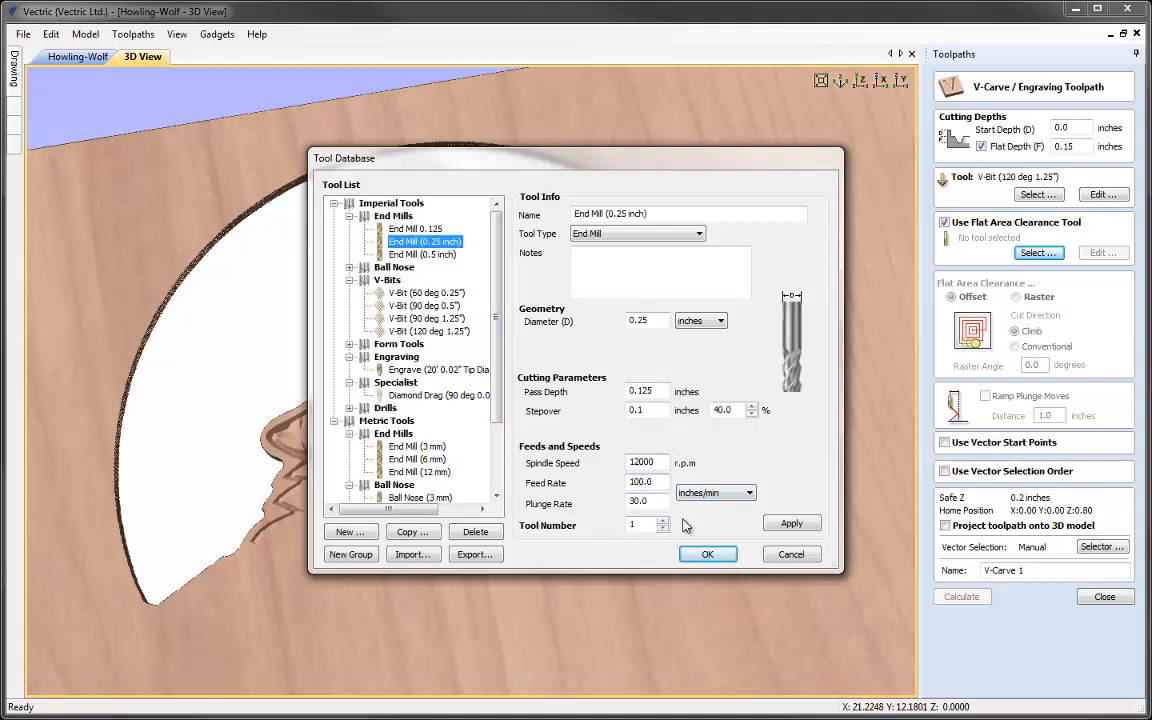
{"action": "left_click", "coordinate": [710, 555]}
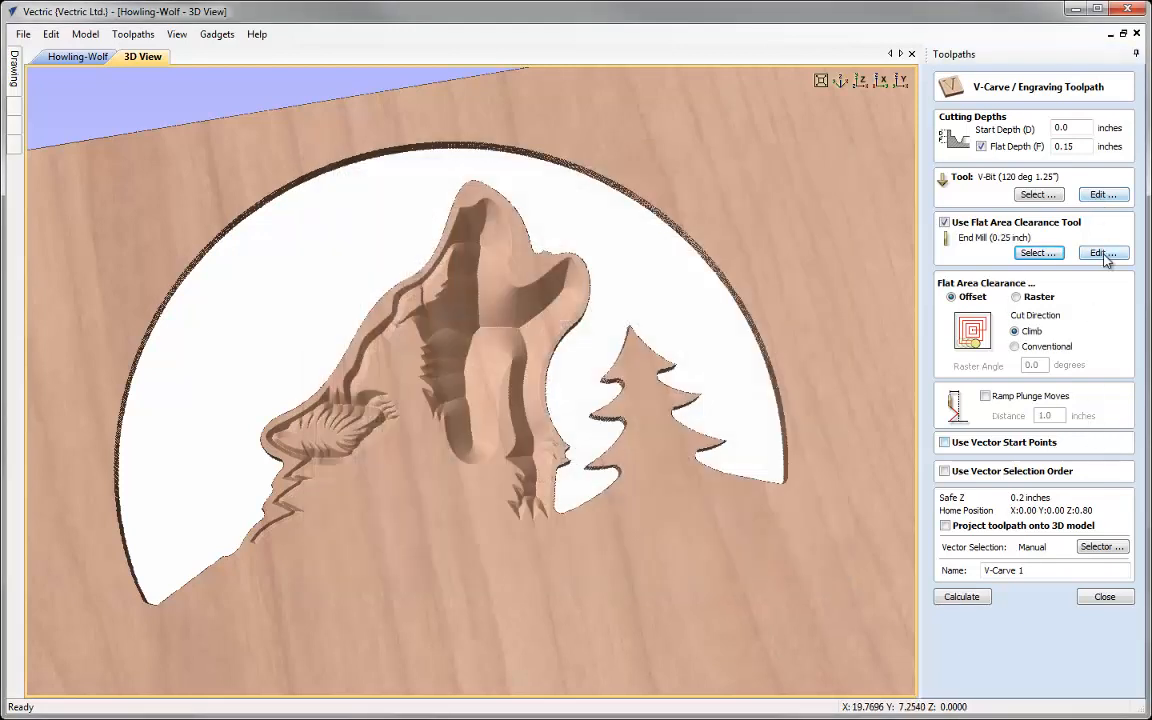
Set the clearance end mill's pass depth to 0.25 inches and recalculate the V-Carve 1 toolpaths.
{"action": "left_click", "coordinate": [1103, 253]}
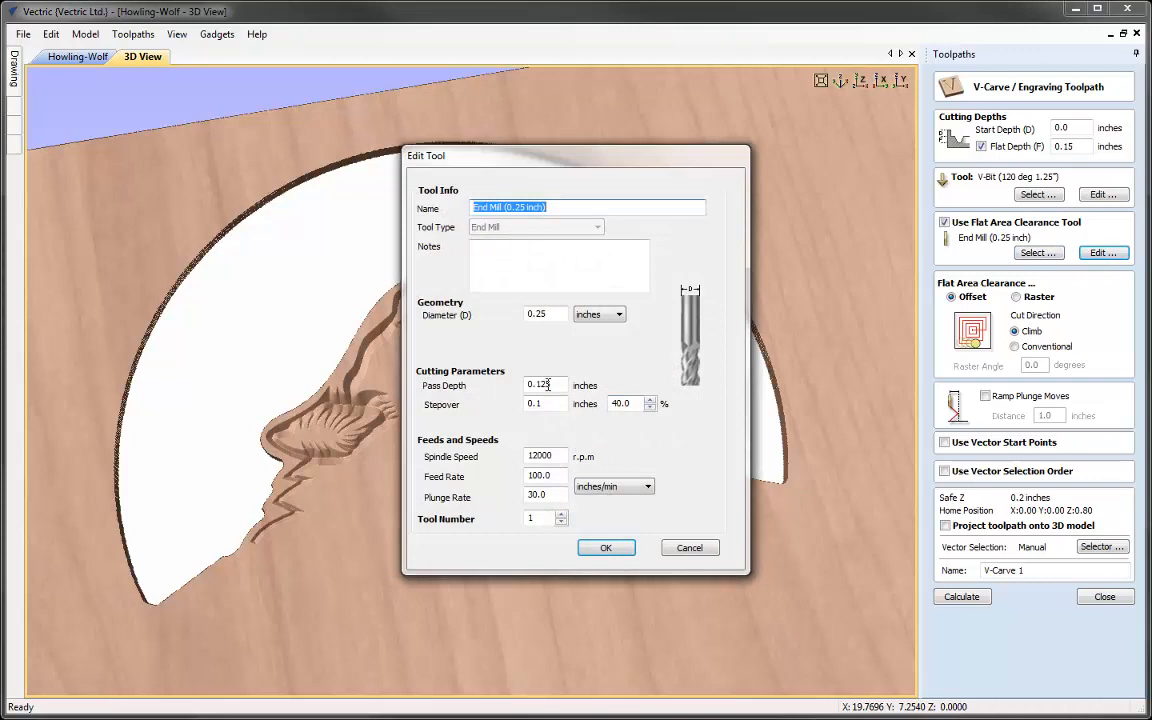
{"action": "double_click", "coordinate": [538, 384]}
{"action": "type", "text": "0.25"}
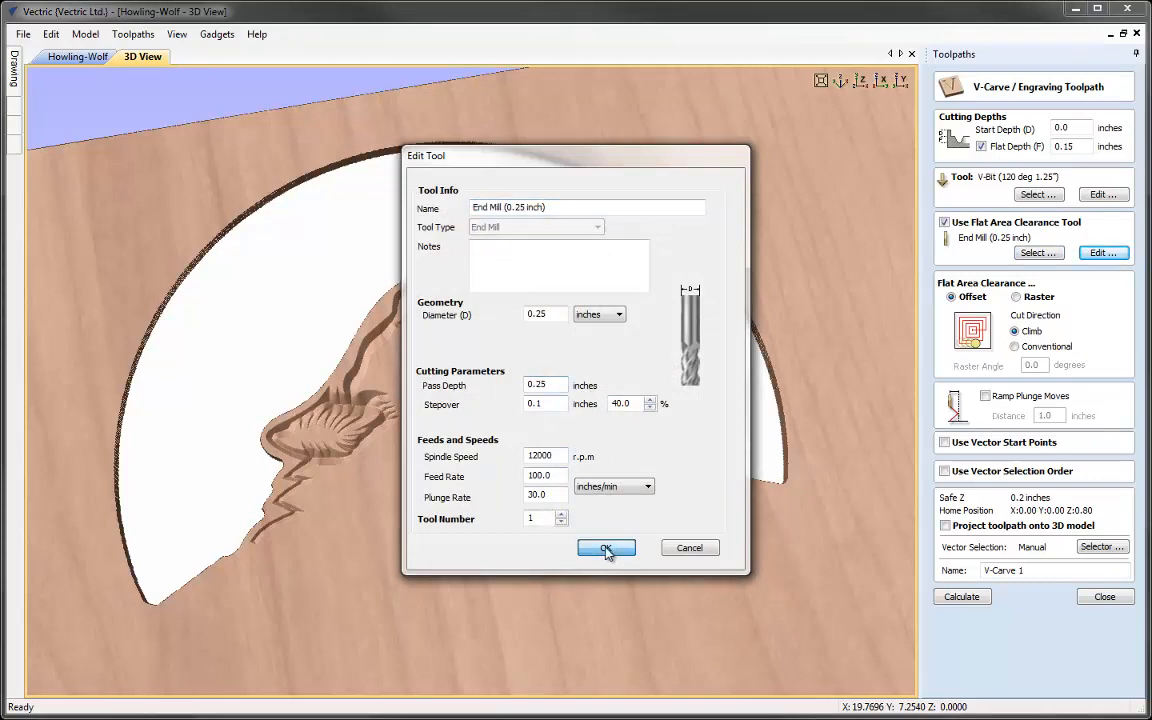
{"action": "left_click", "coordinate": [607, 549]}
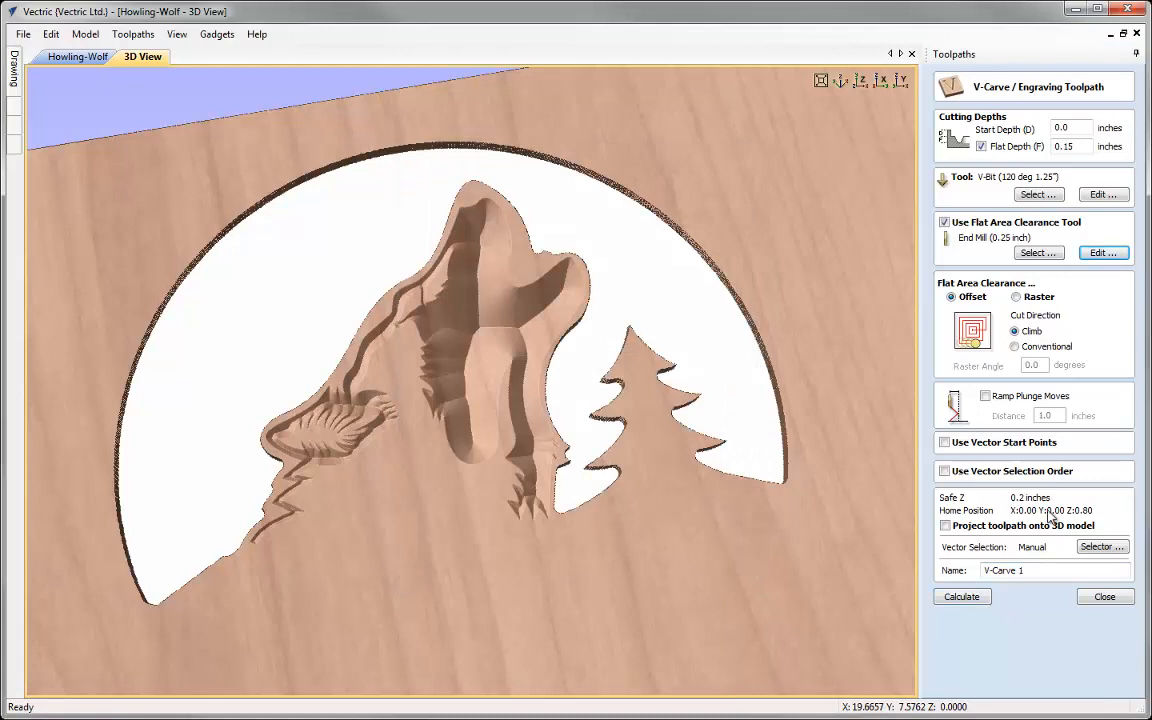
{"action": "left_click", "coordinate": [963, 597]}
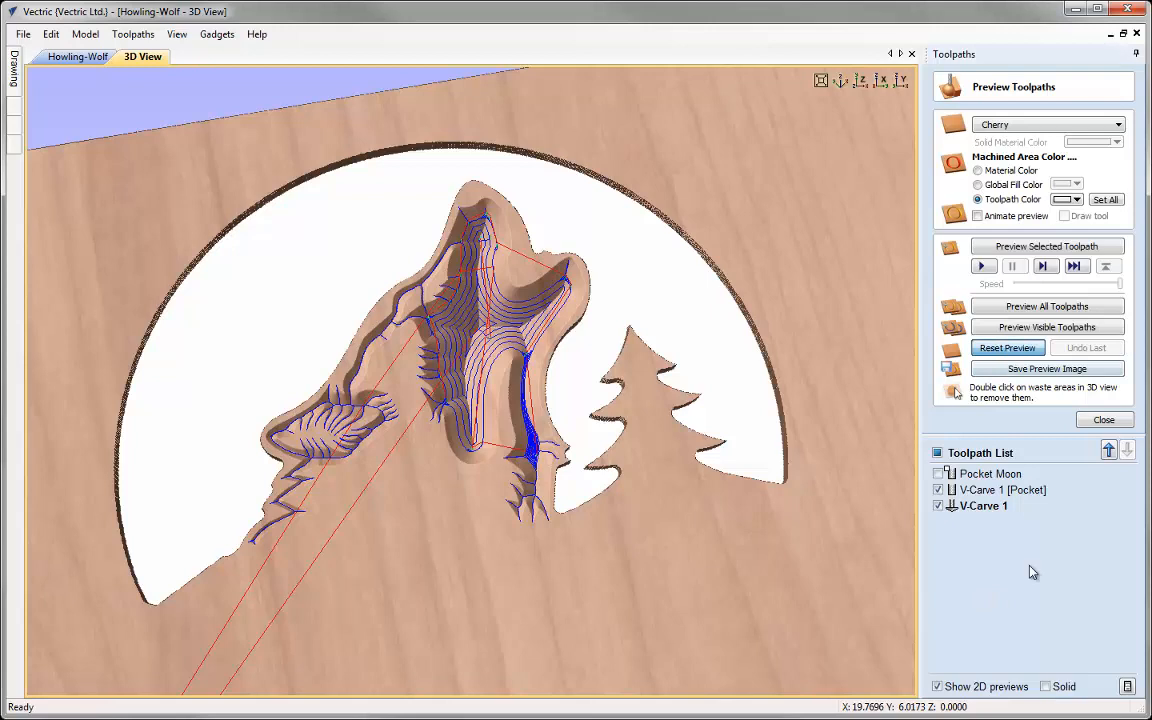
Reset the material preview and preview the Pocket Moon toolpath again.
{"action": "left_click", "coordinate": [1007, 347]}
{"action": "left_click", "coordinate": [990, 474]}
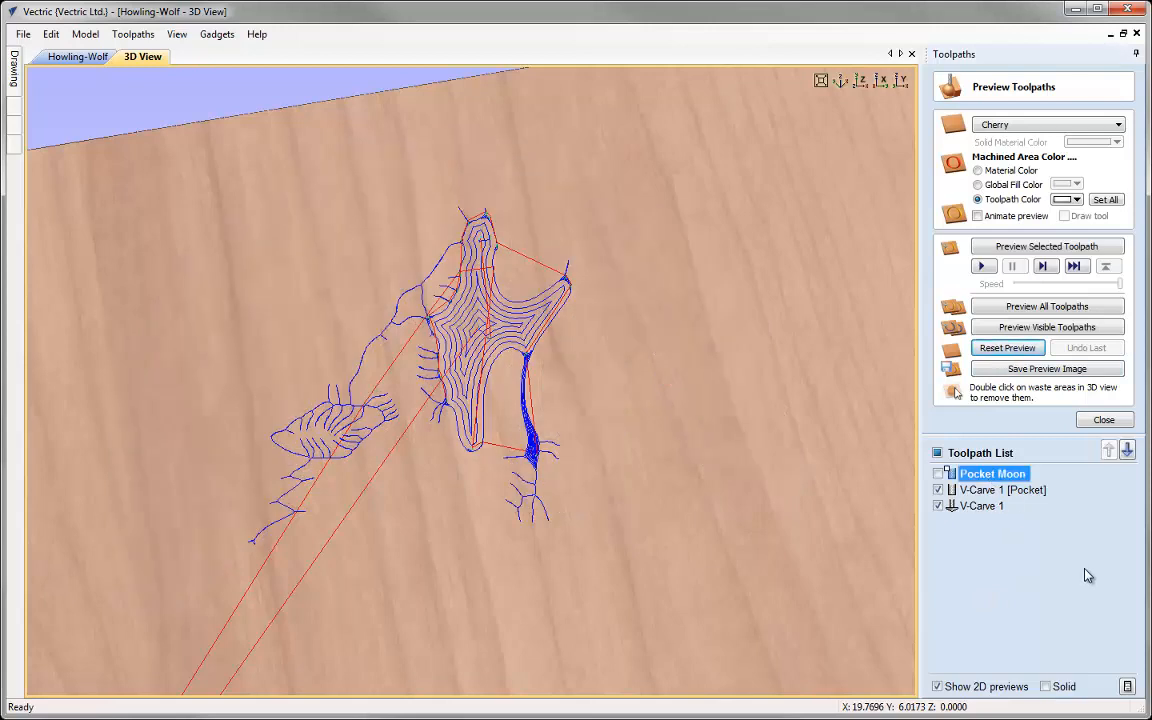
{"action": "left_click", "coordinate": [1046, 264]}
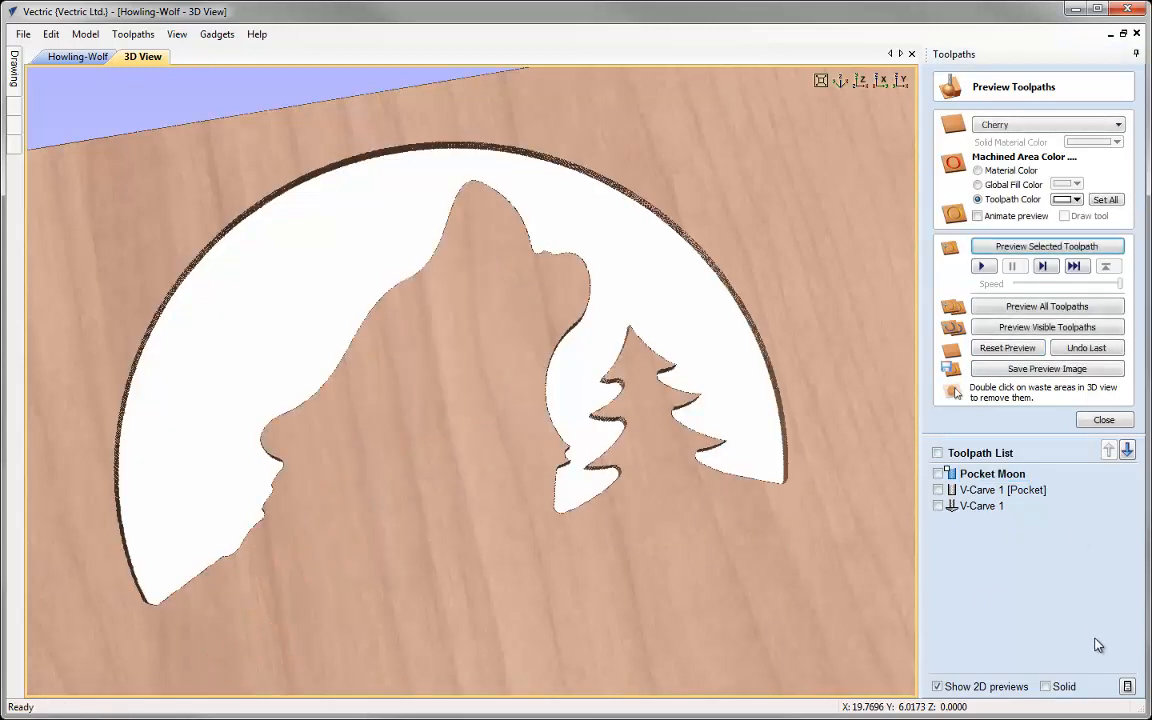
Show and preview the V-Carve 1 [Pocket] clearance toolpath, followed by the V-Carve 1 toolpath.
{"action": "left_click", "coordinate": [1000, 489]}
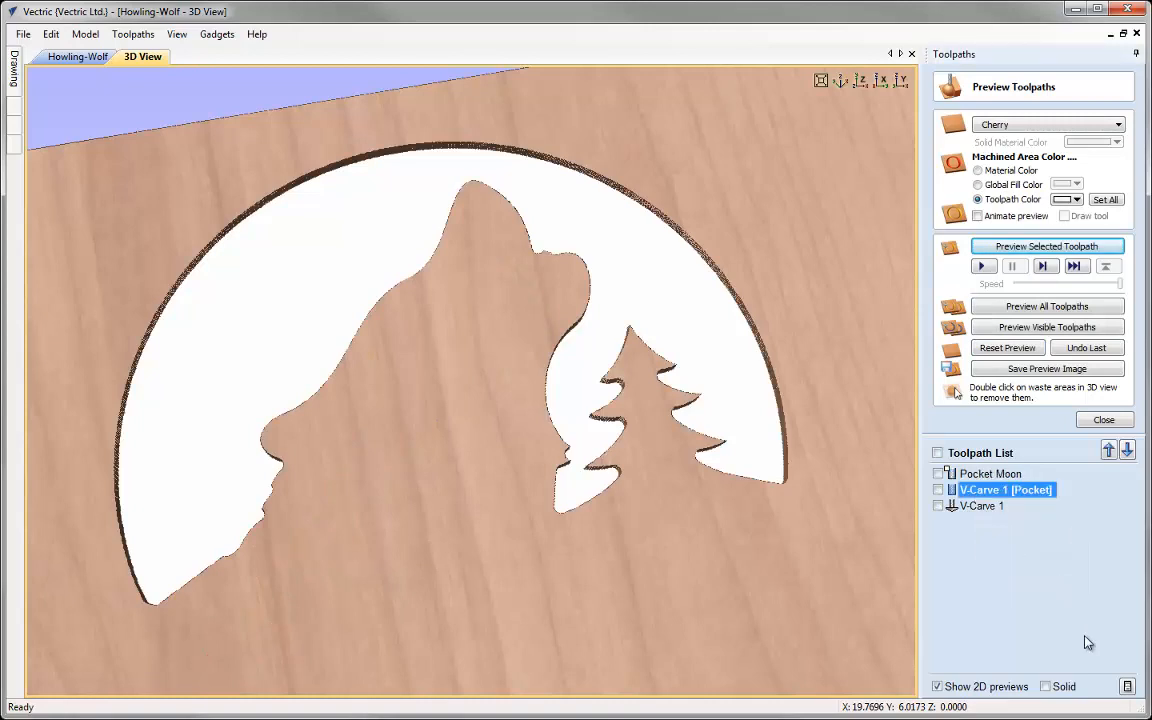
{"action": "left_click", "coordinate": [938, 490]}
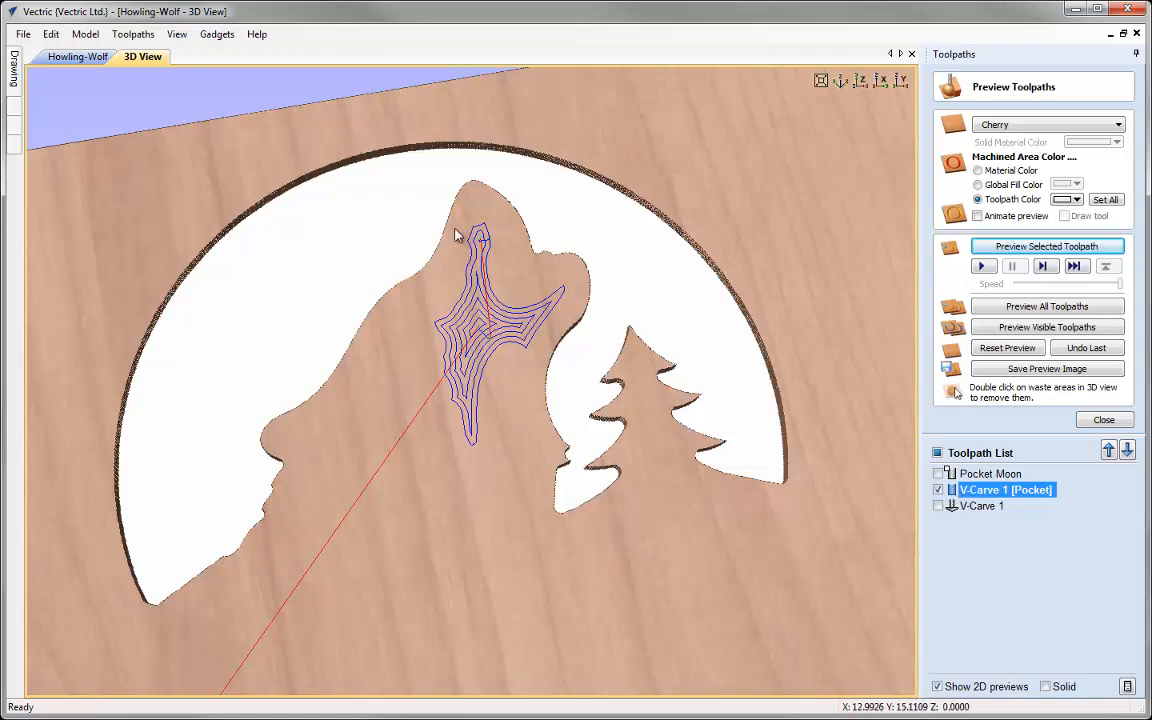
{"action": "left_click", "coordinate": [1113, 526]}
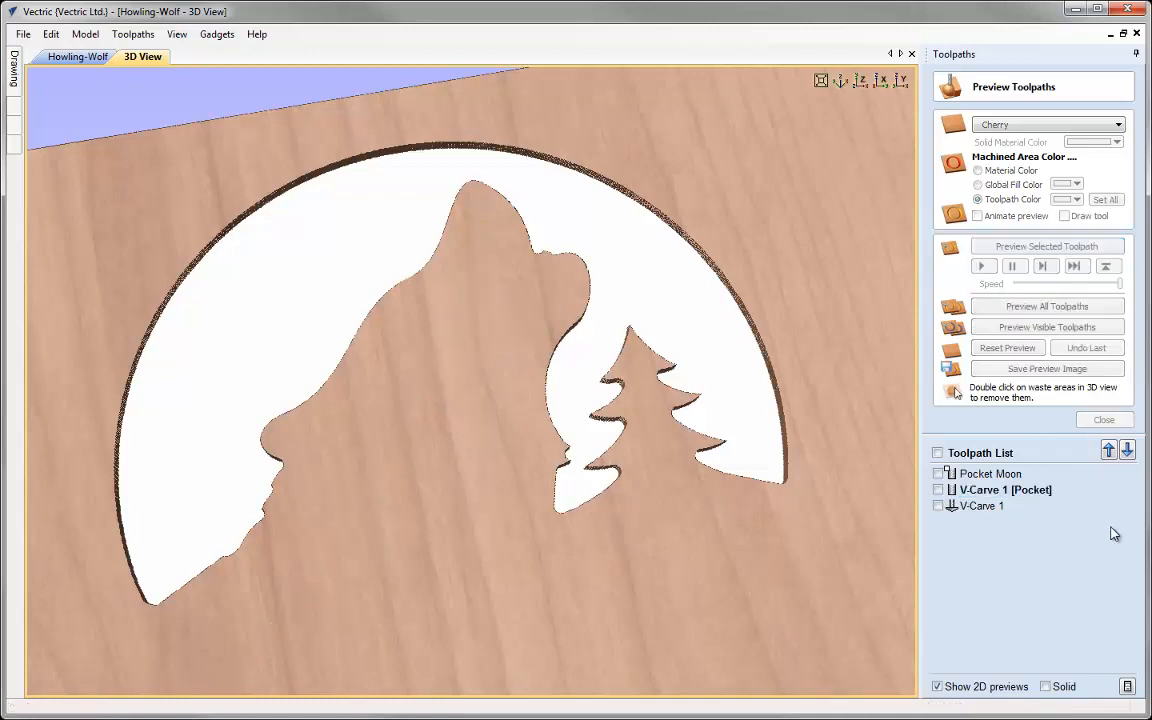
{"action": "left_click", "coordinate": [938, 506]}
{"action": "left_click", "coordinate": [986, 507]}
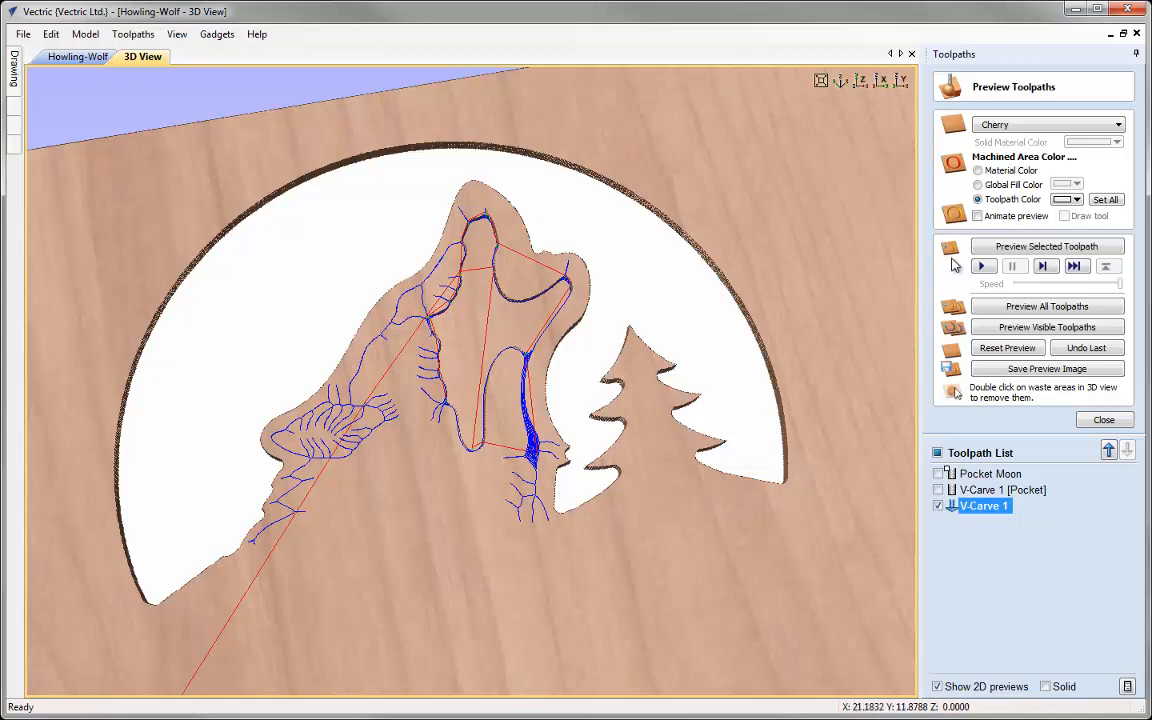
{"action": "left_click", "coordinate": [1012, 248]}
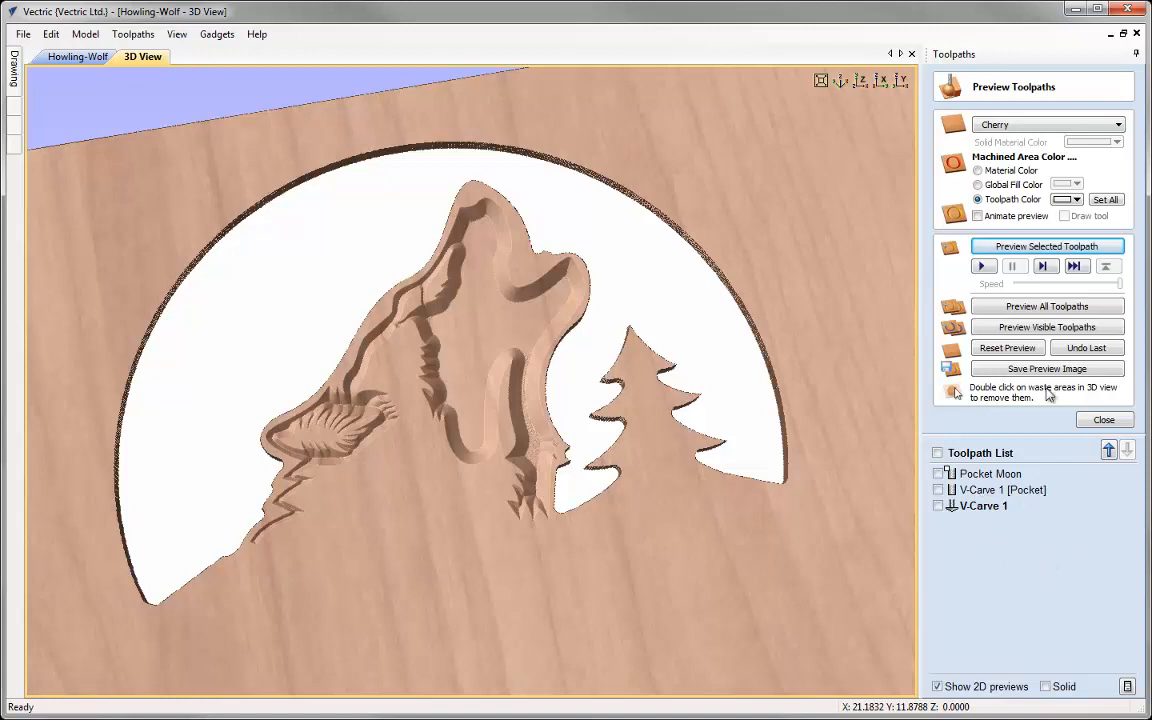
Set the preview toolpath color of V-Carve 1 [Pocket] to Gray-50%.
{"action": "left_click", "coordinate": [993, 492]}
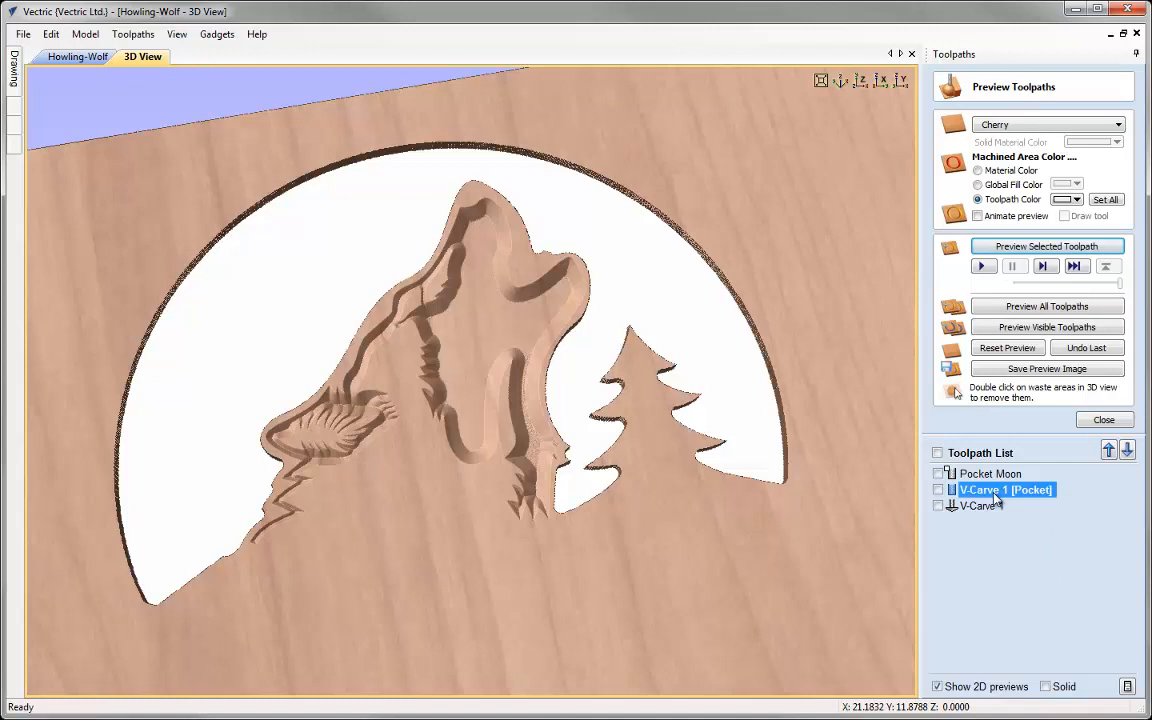
{"action": "left_click", "coordinate": [1067, 200]}
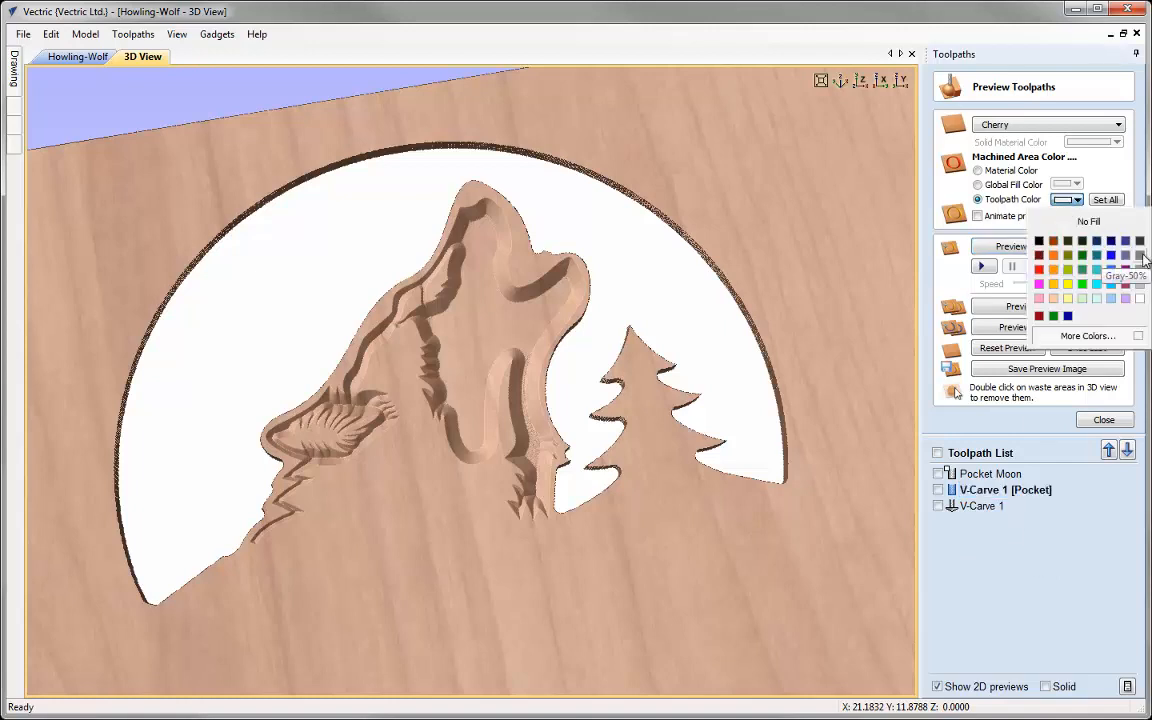
{"action": "left_click", "coordinate": [1141, 256]}
Set the preview toolpath color of V-Carve 1 to gray as well, and close the preview.
{"action": "left_click", "coordinate": [984, 507]}
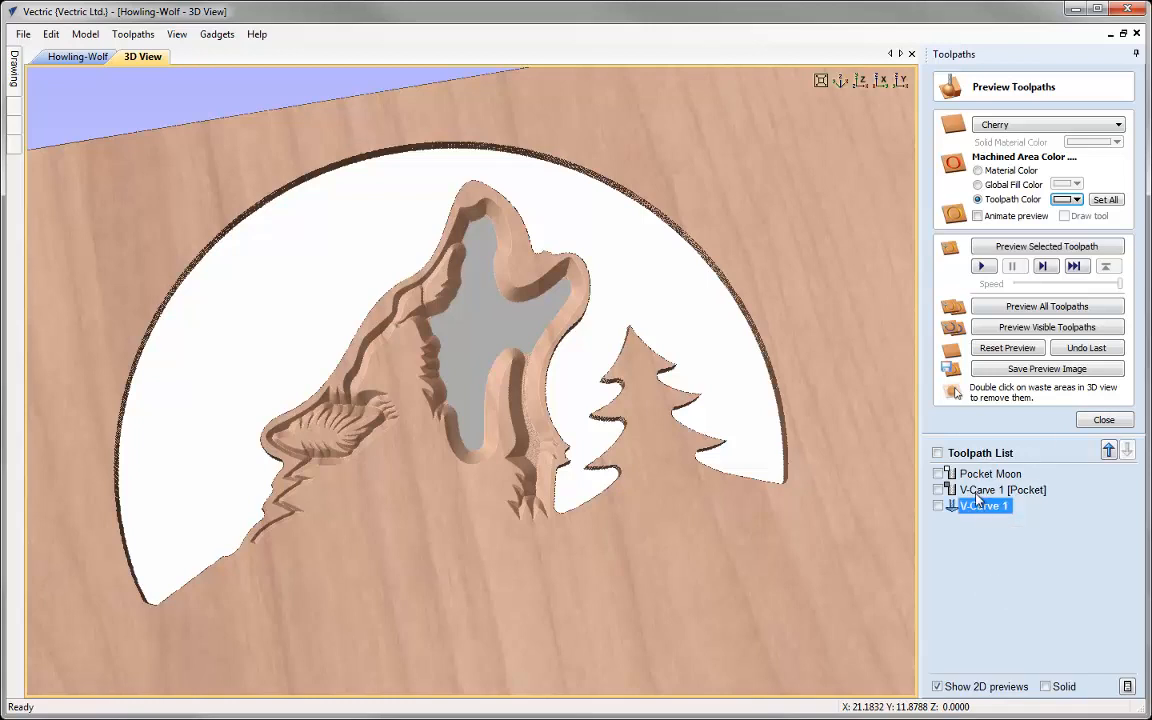
{"action": "left_click", "coordinate": [1079, 201]}
{"action": "left_click", "coordinate": [1024, 232]}
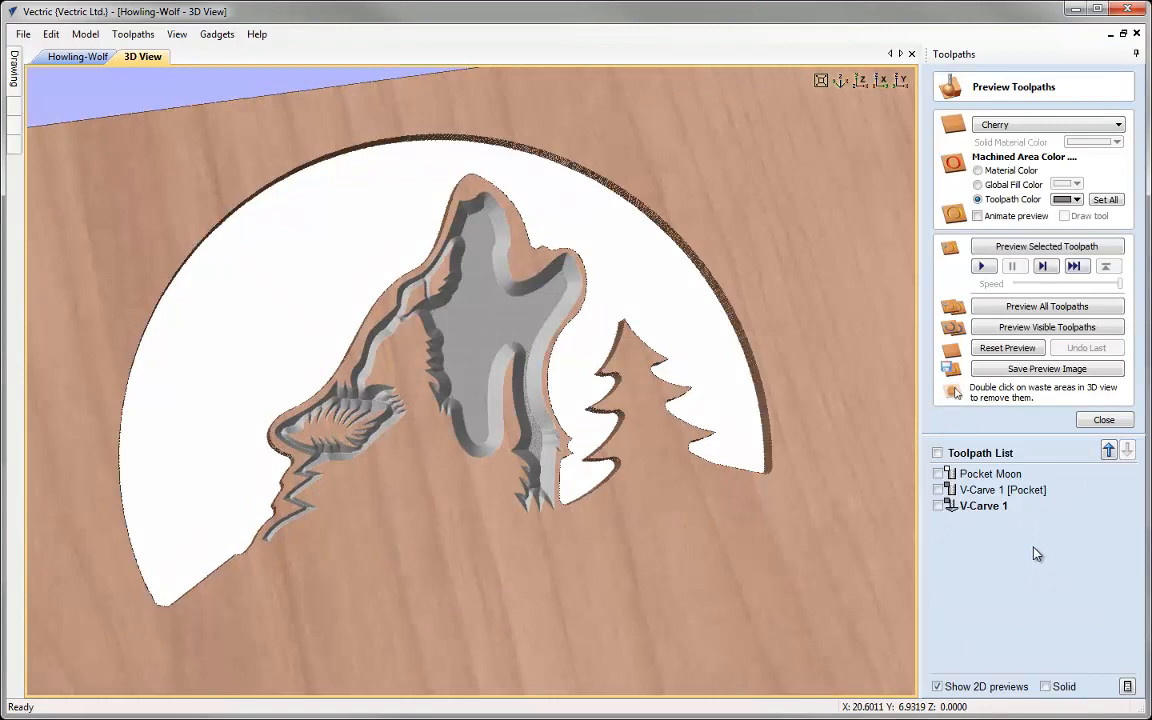
{"action": "left_click", "coordinate": [1101, 421]}
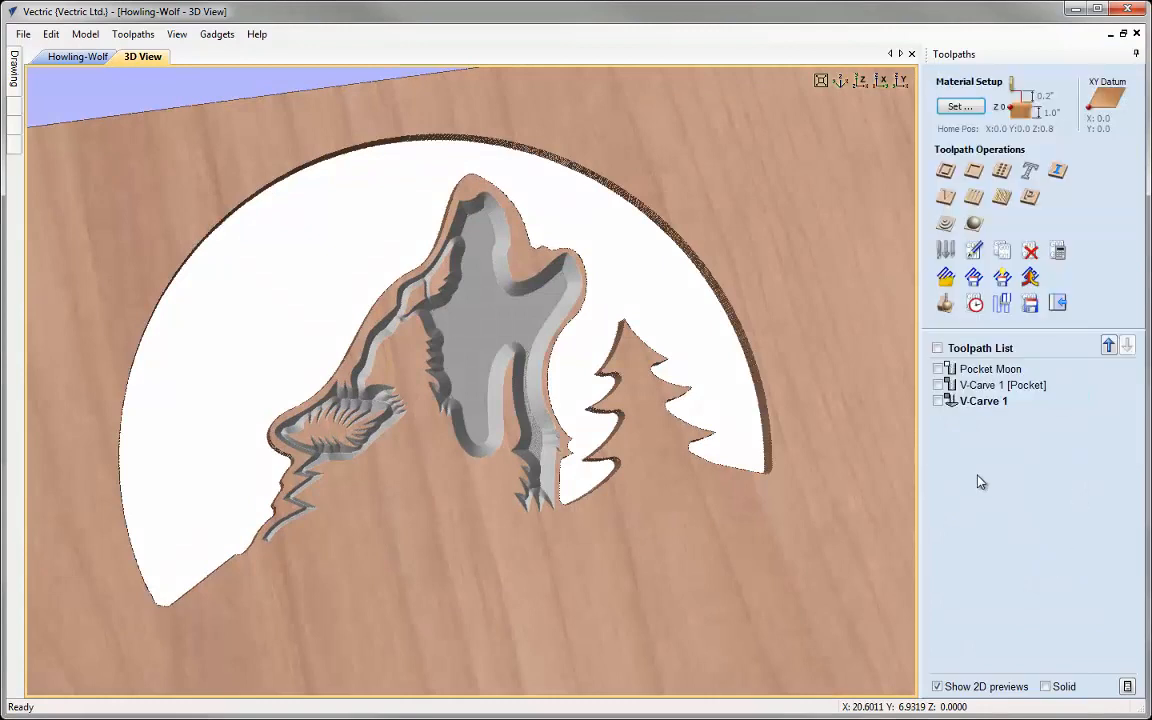
Reset the 3D view to isometric, and in the 2D drawing select the inner sign border, all the lettering and the two decorative bars.
{"action": "left_click", "coordinate": [840, 80]}
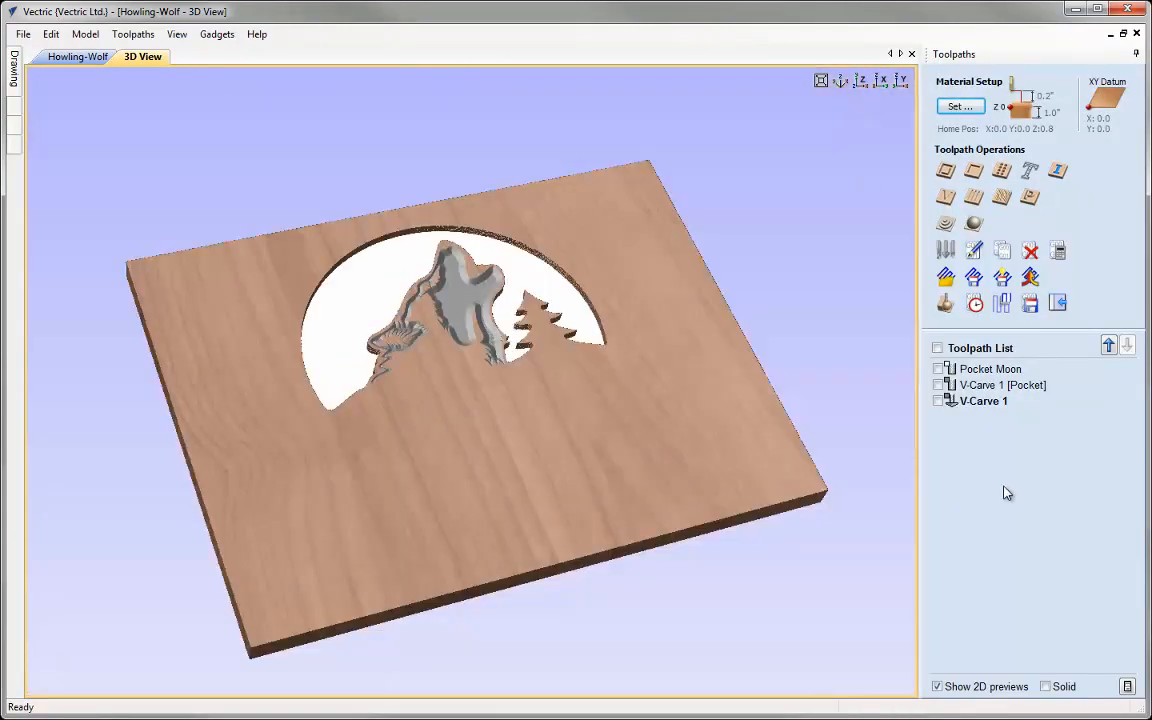
{"action": "left_click", "coordinate": [81, 57]}
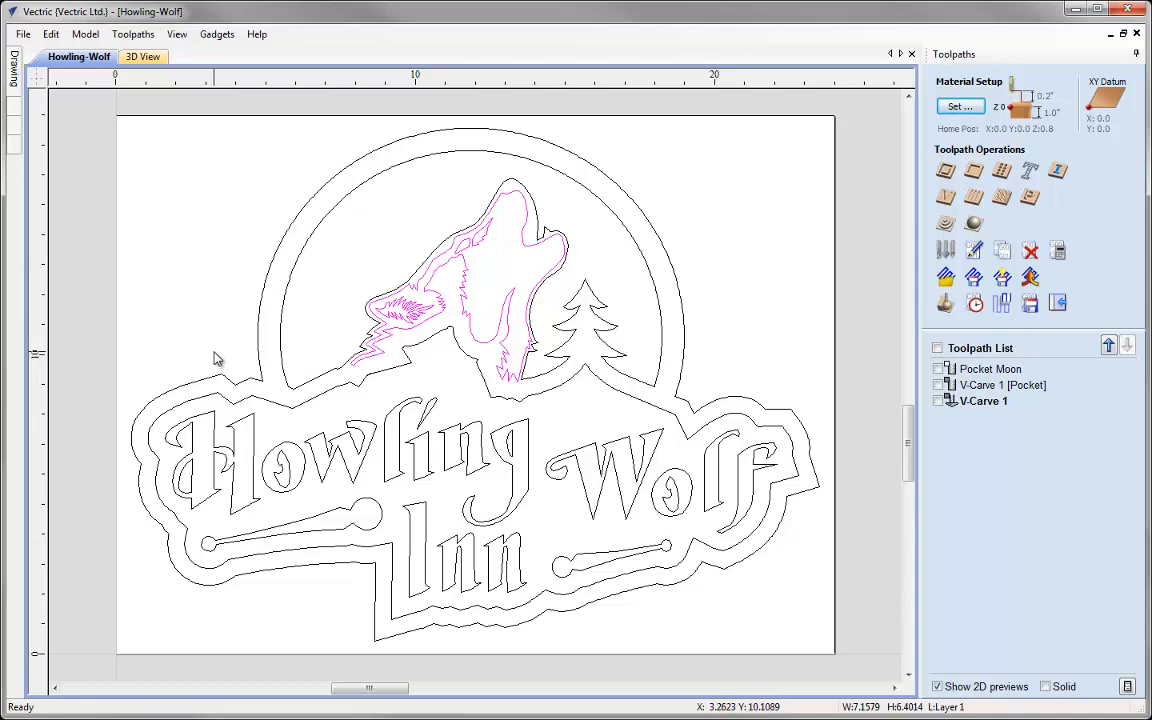
{"action": "left_click", "coordinate": [287, 403]}
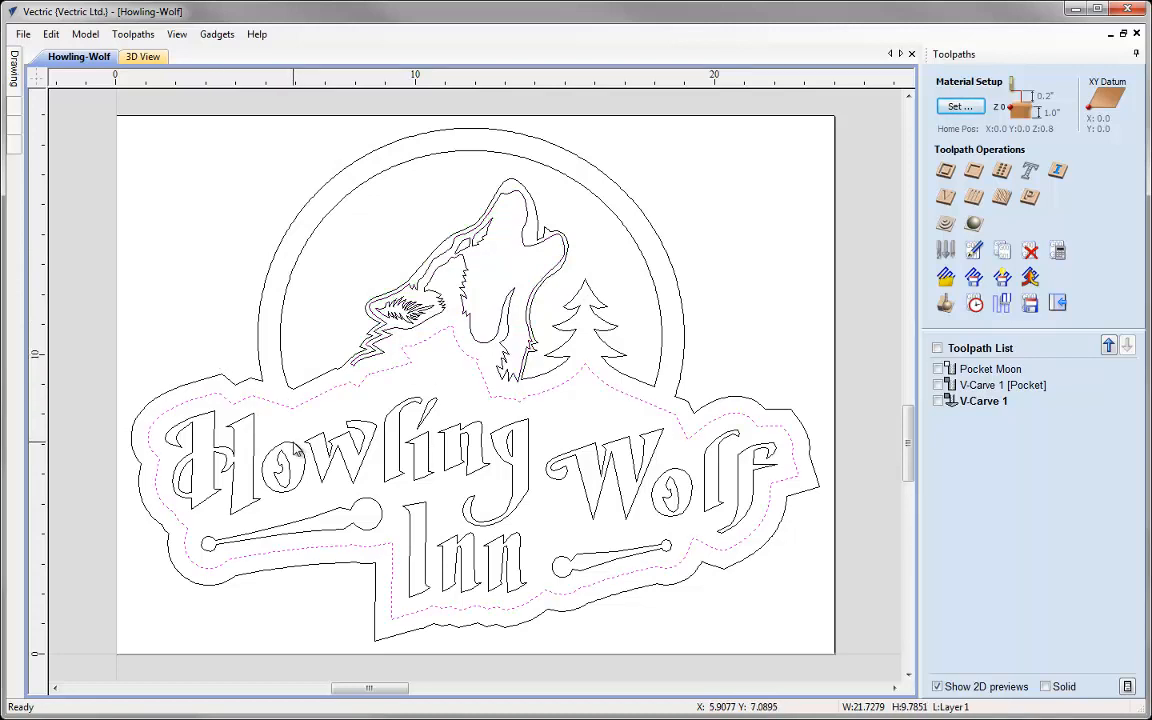
{"action": "left_click", "coordinate": [295, 452], "text": "shift"}
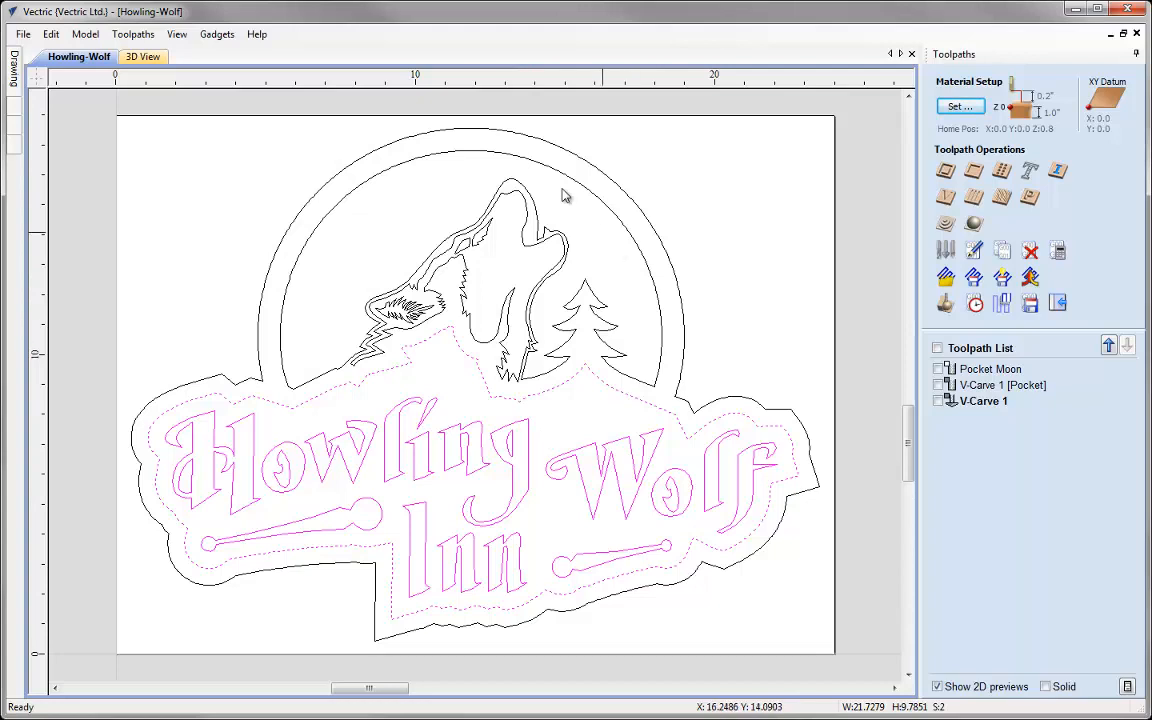
Create a pocket toolpath for the selected lettering vectors, 0.375 inches deep with the 0.25 inch end mill, and calculate it.
{"action": "left_click", "coordinate": [974, 172]}
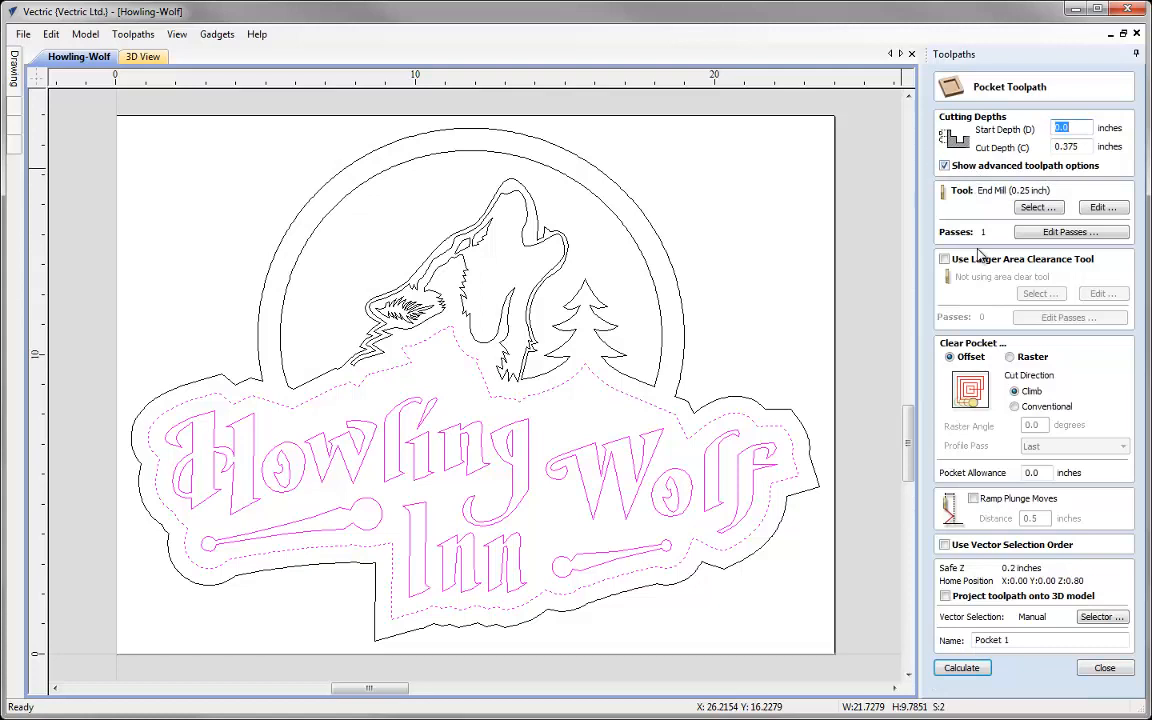
{"action": "left_click", "coordinate": [1082, 146]}
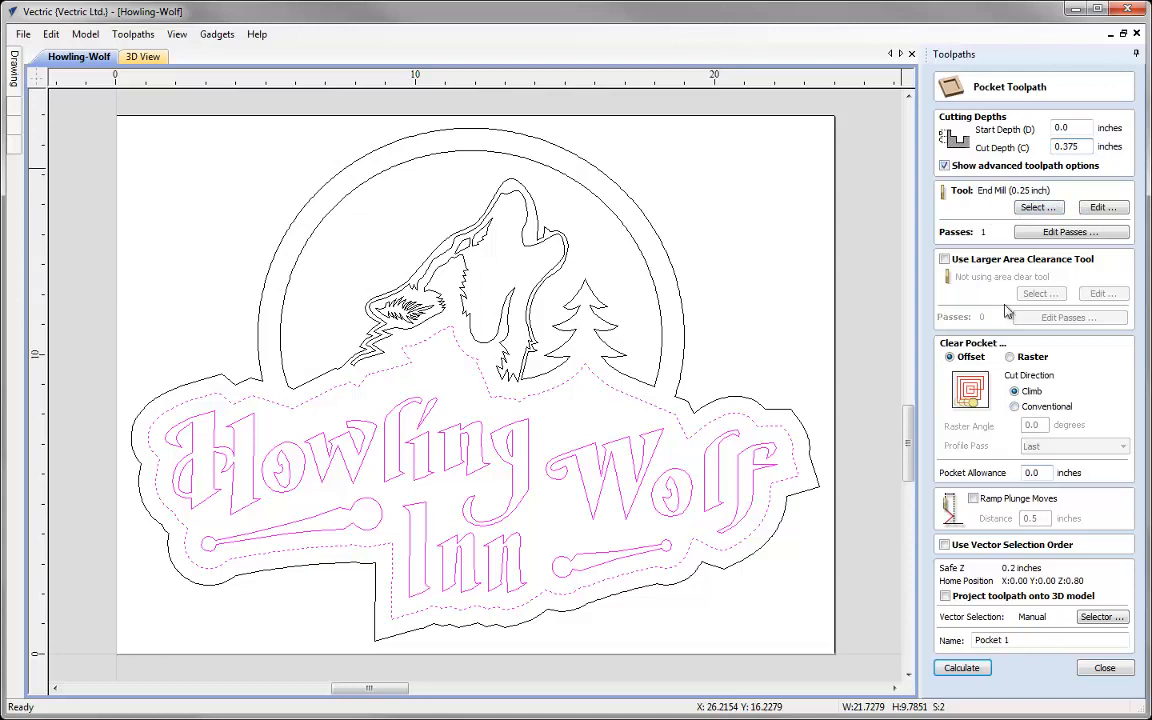
{"action": "left_click", "coordinate": [968, 668]}
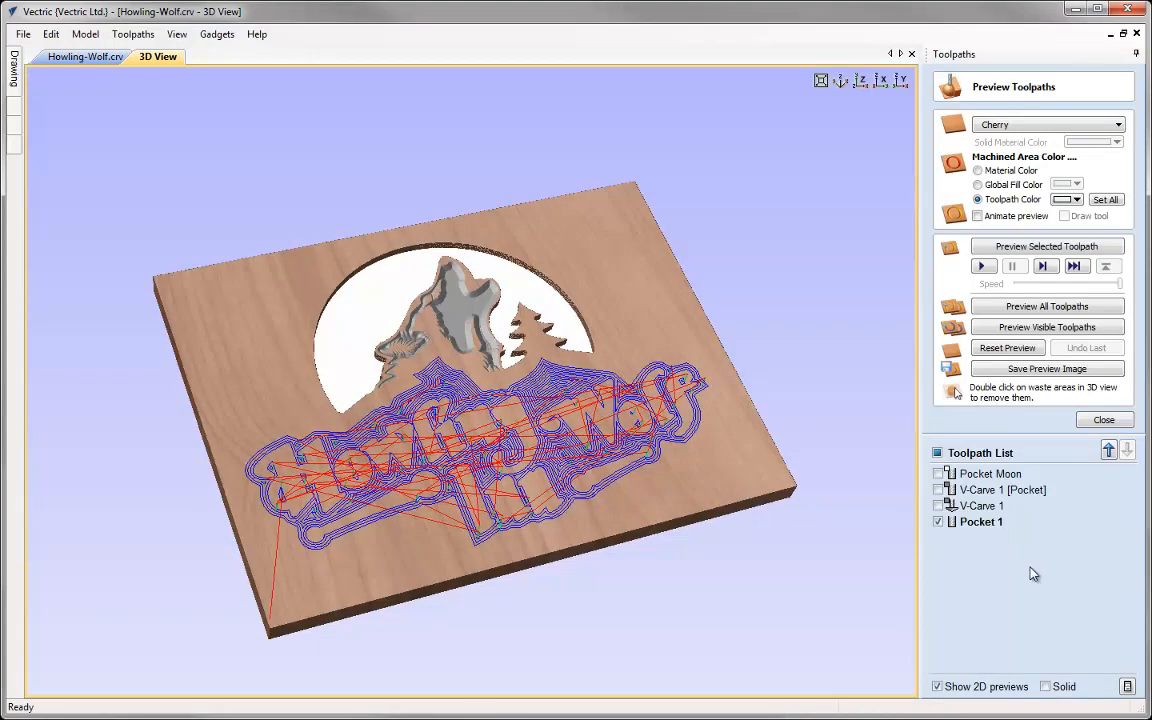
Preview the Pocket 1 toolpath, examine the lettering up close in 3D, restore the isometric view, and undo the preview.
{"action": "left_click", "coordinate": [1054, 248]}
{"action": "left_click_drag", "start_coordinate": [698, 500], "coordinate": [607, 504]}
{"action": "scroll", "coordinate": [607, 501], "scroll_direction": "up", "scroll_amount": 3}
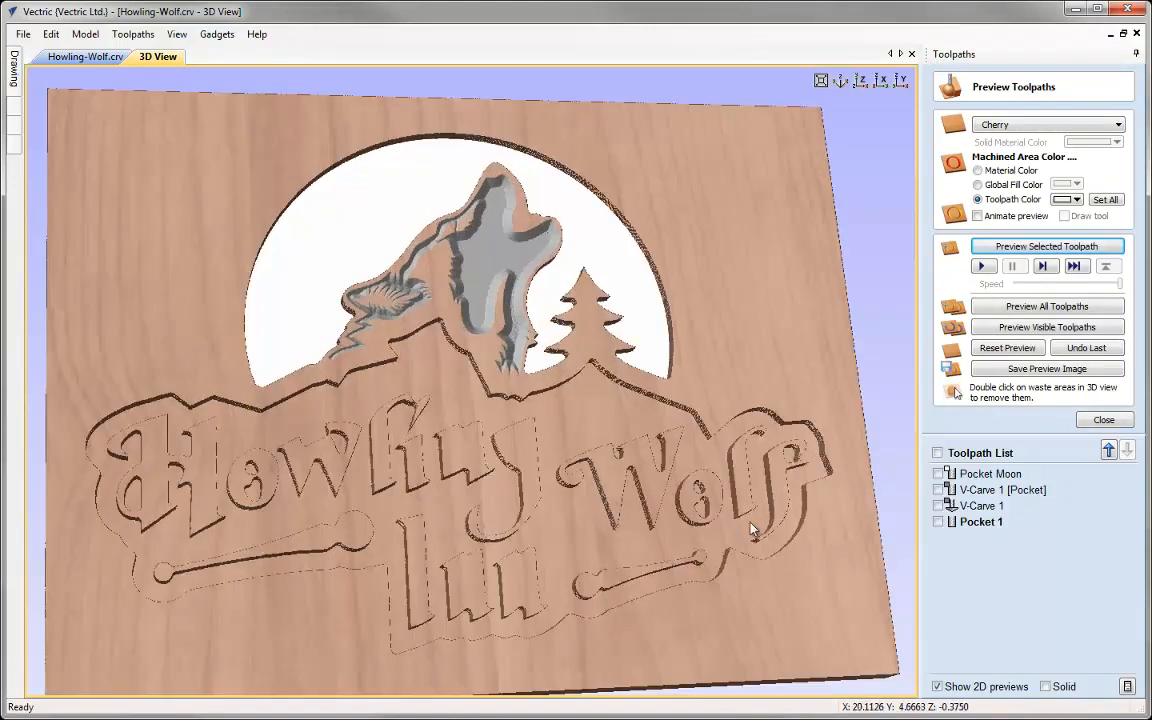
{"action": "left_click_drag", "start_coordinate": [760, 460], "coordinate": [733, 452]}
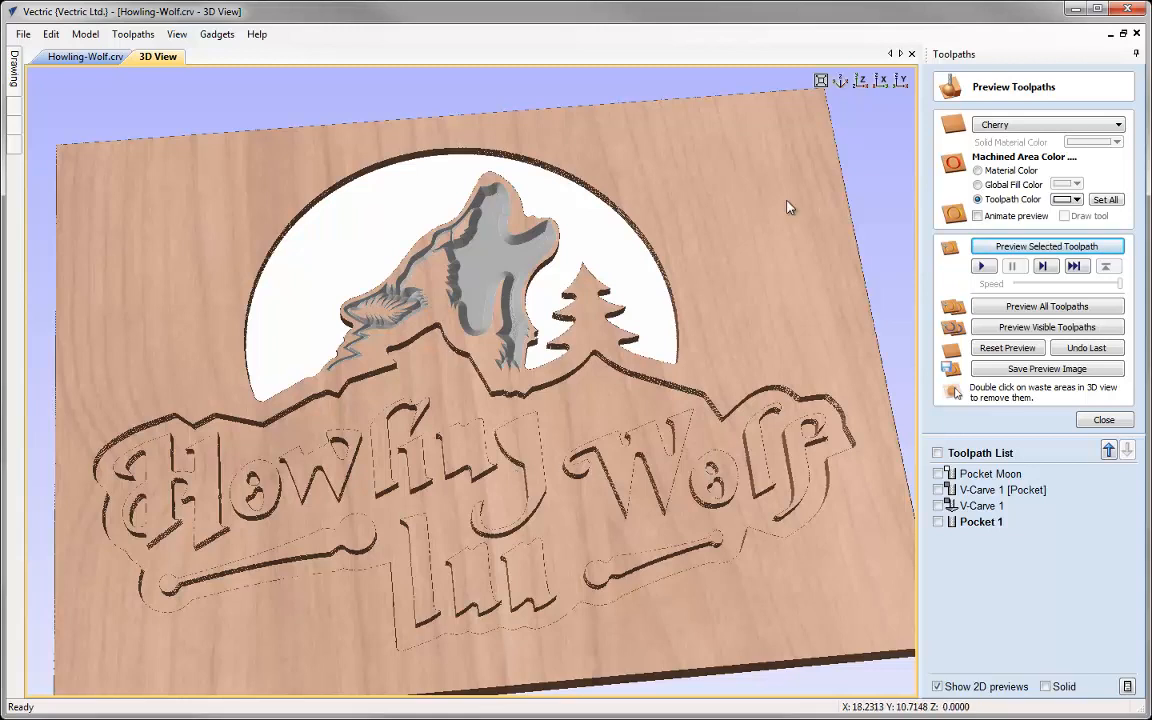
{"action": "left_click", "coordinate": [840, 80]}
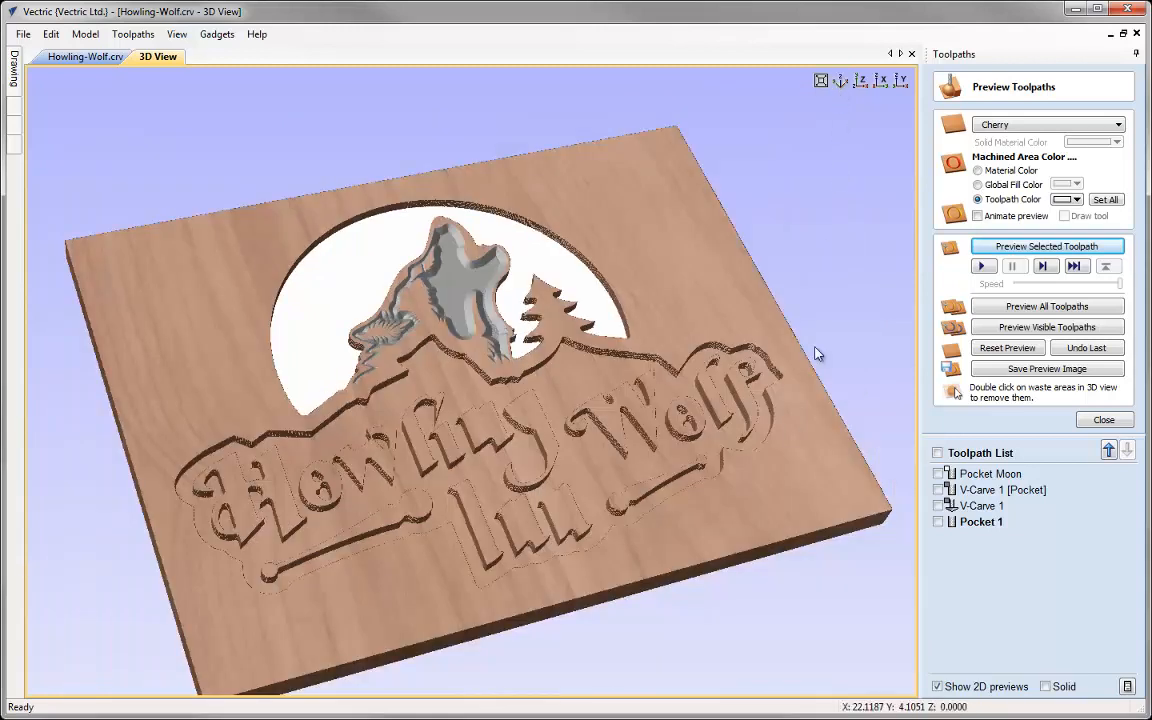
{"action": "left_click", "coordinate": [840, 80]}
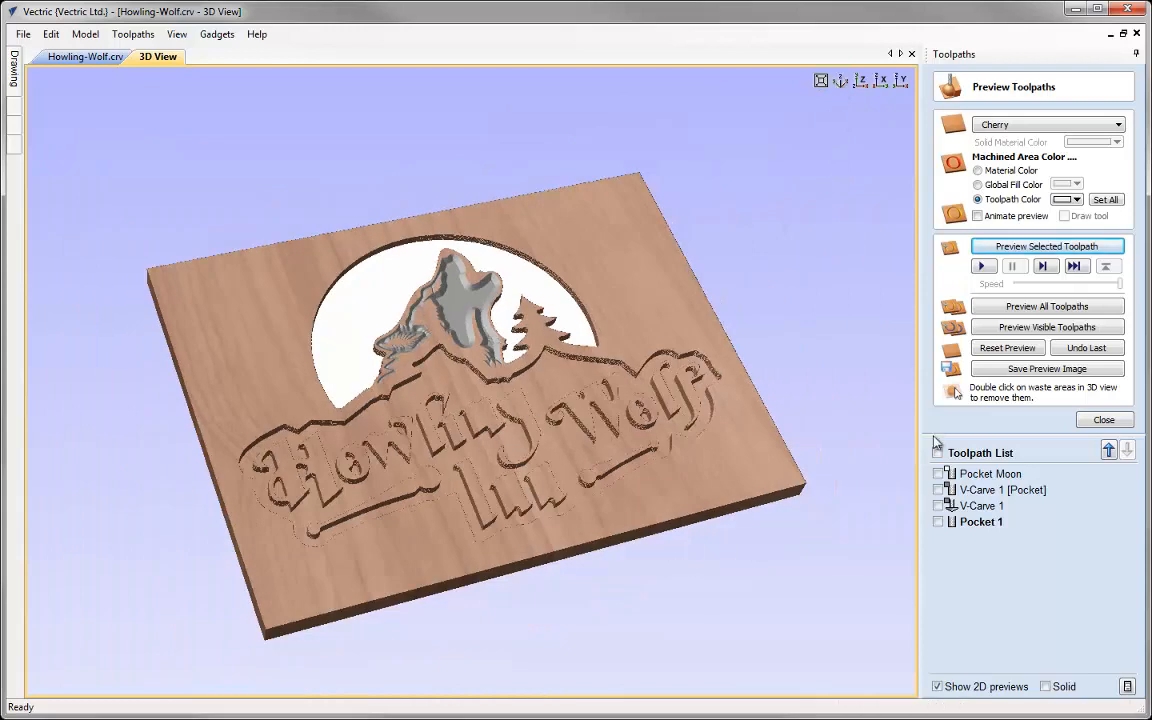
{"action": "left_click", "coordinate": [1083, 349]}
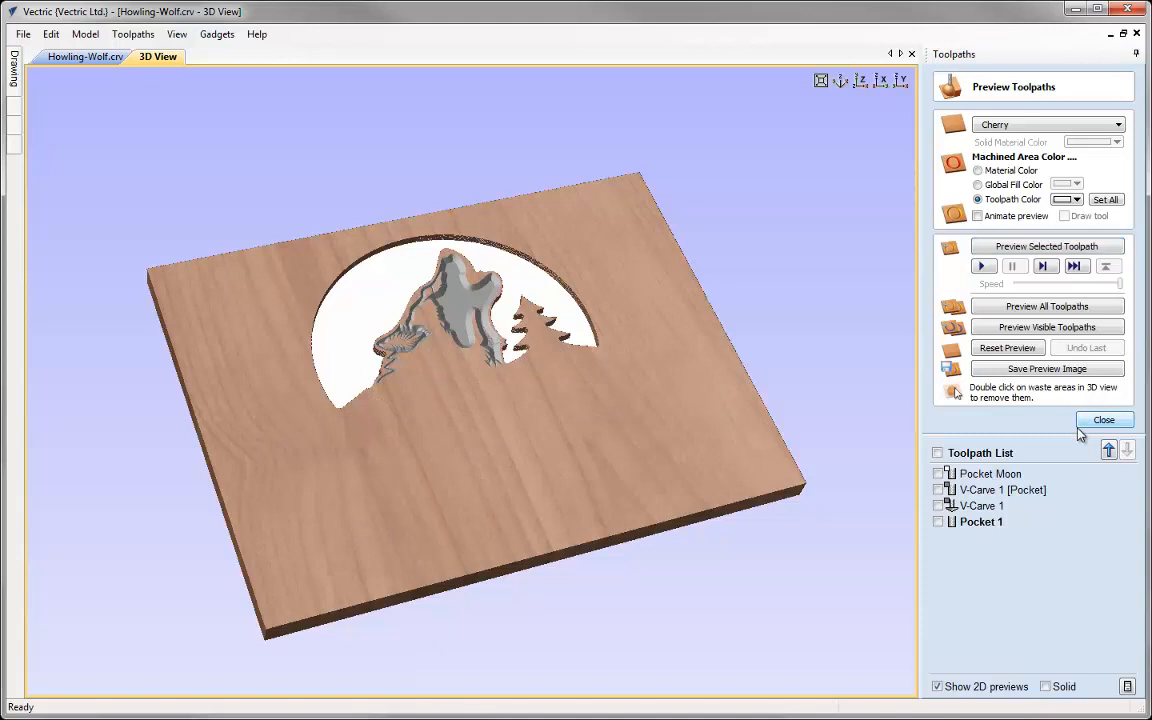
{"action": "left_click", "coordinate": [1103, 426]}
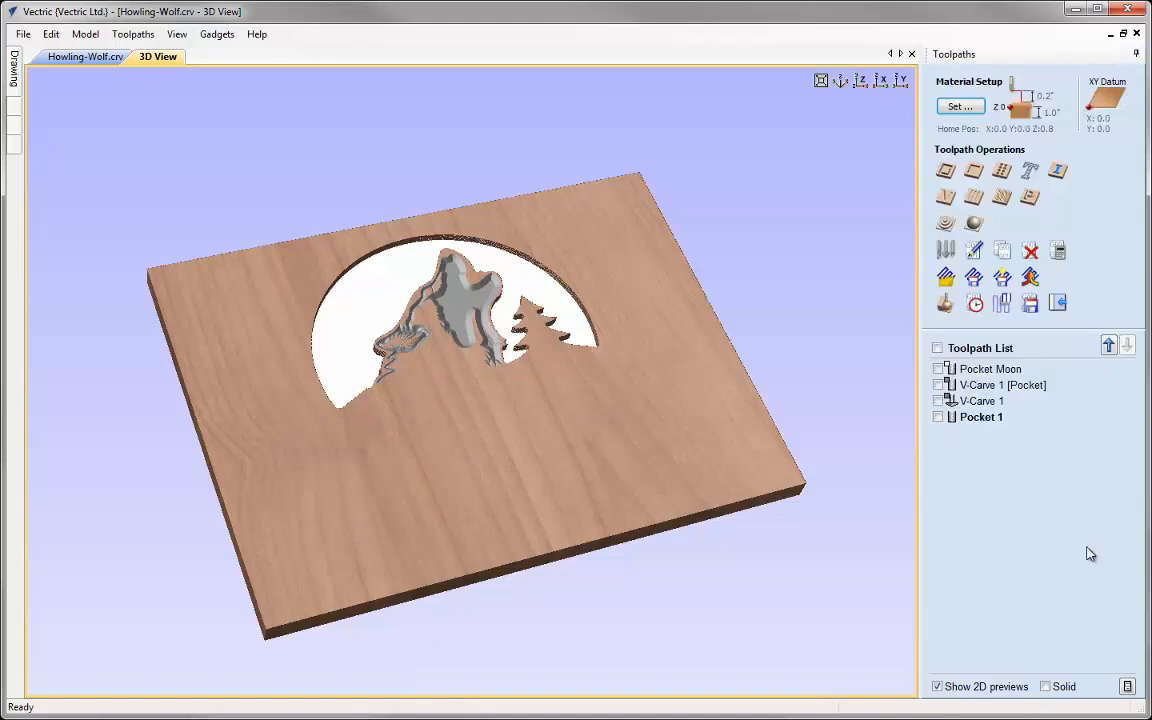
Reopen the Pocket 1 toolpath for editing and choose End Mill 0.125 as its main tool.
{"action": "left_click", "coordinate": [984, 417]}
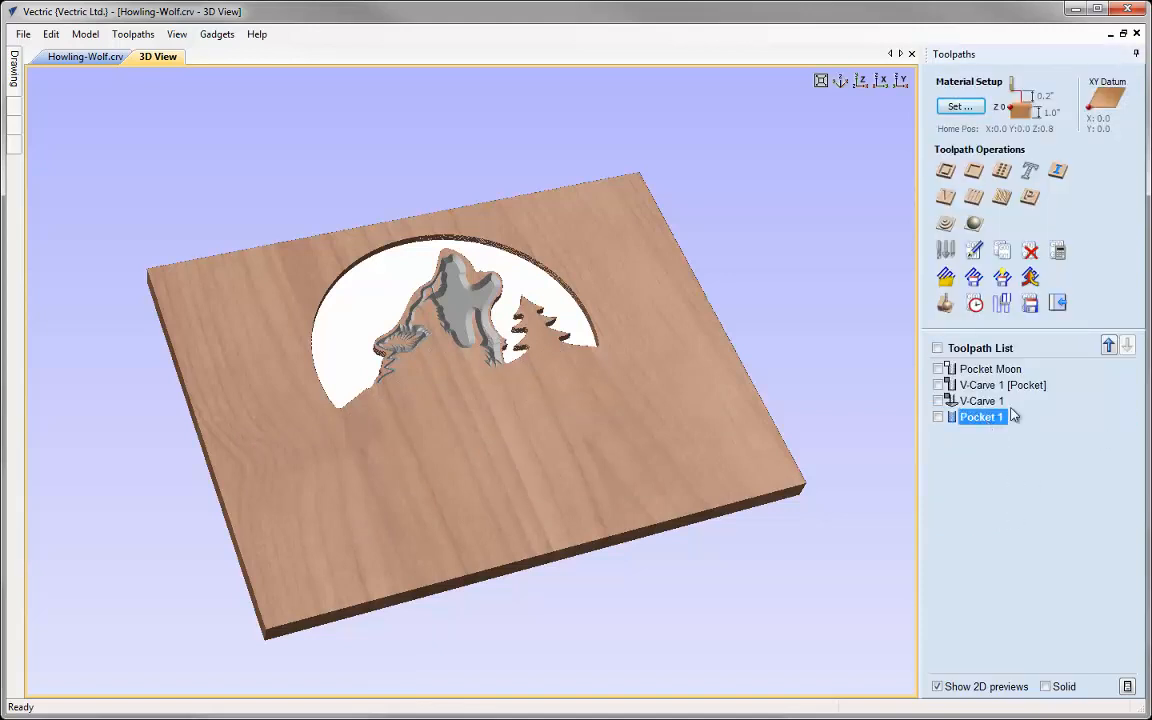
{"action": "left_click", "coordinate": [973, 252]}
{"action": "left_click", "coordinate": [1100, 207]}
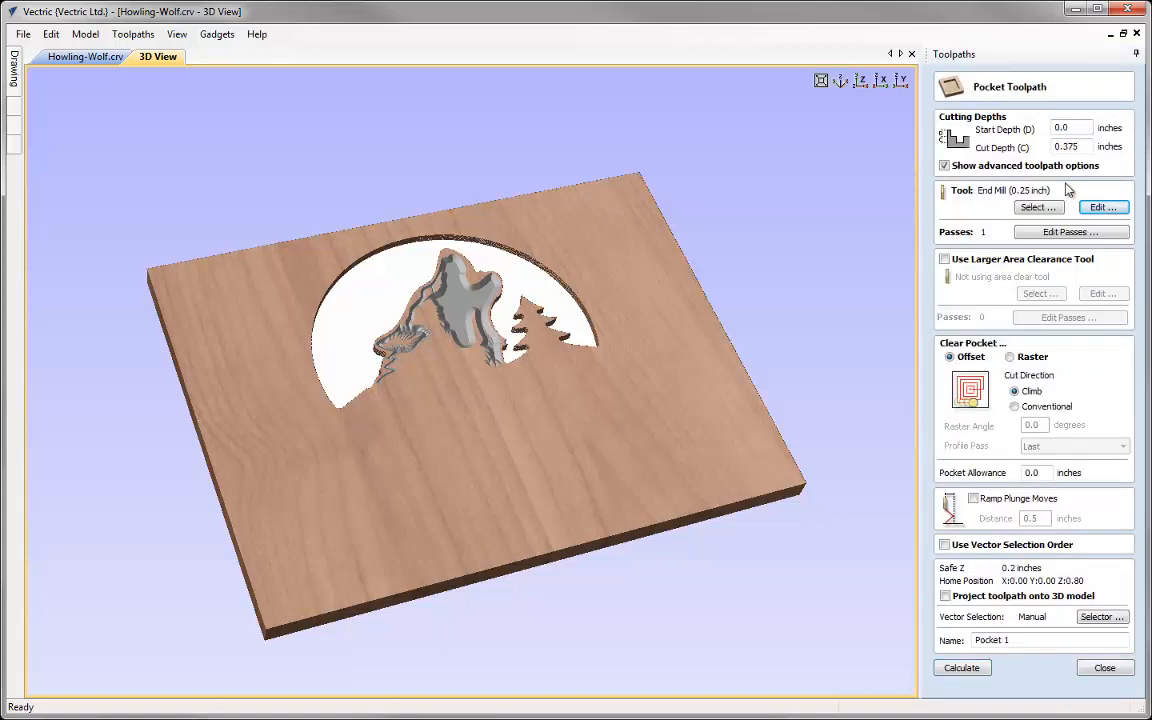
{"action": "left_click", "coordinate": [1038, 207]}
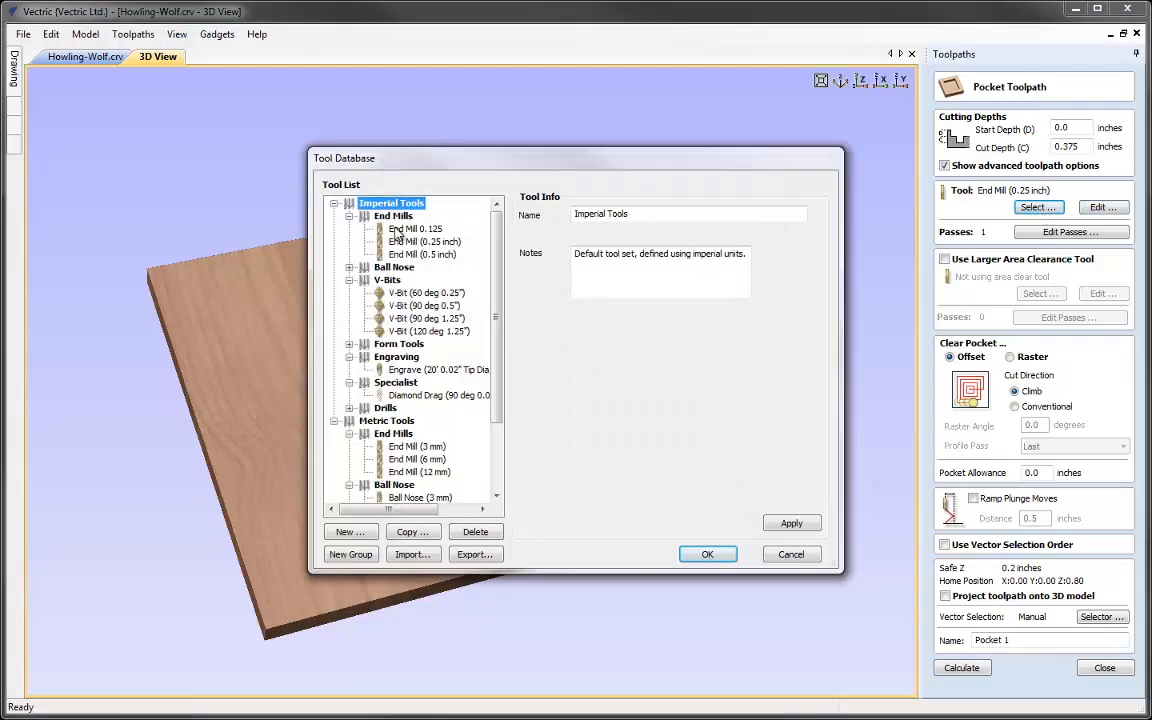
{"action": "left_click", "coordinate": [399, 229]}
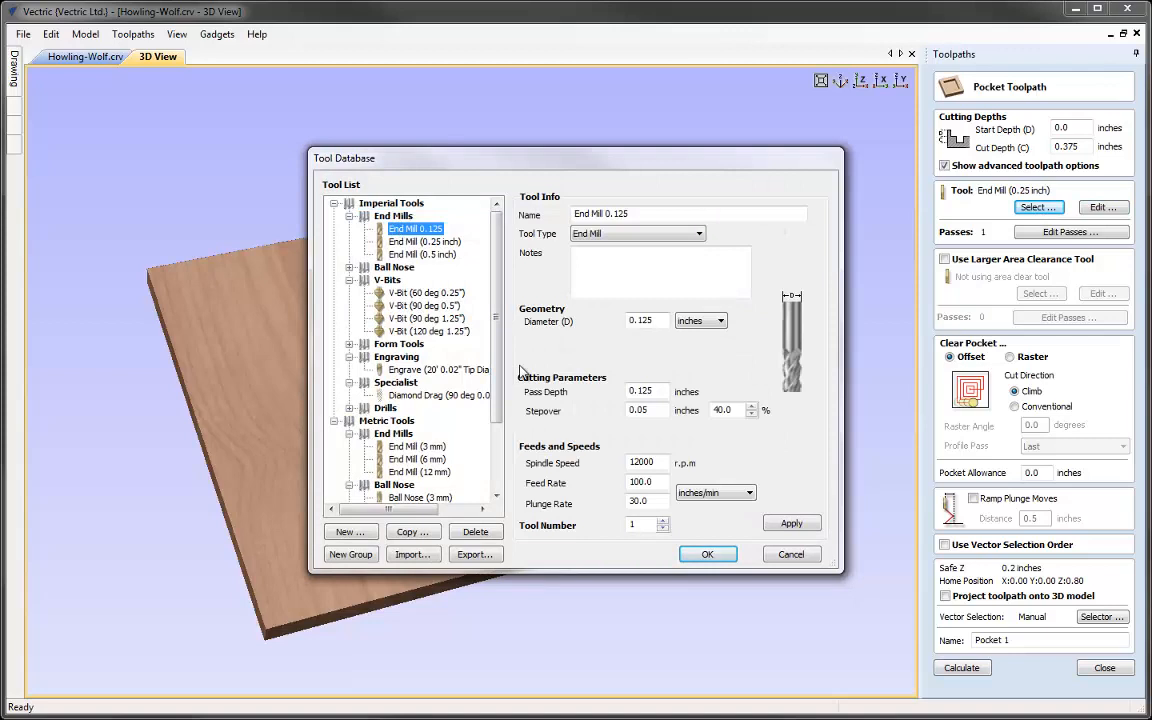
{"action": "left_click", "coordinate": [707, 555]}
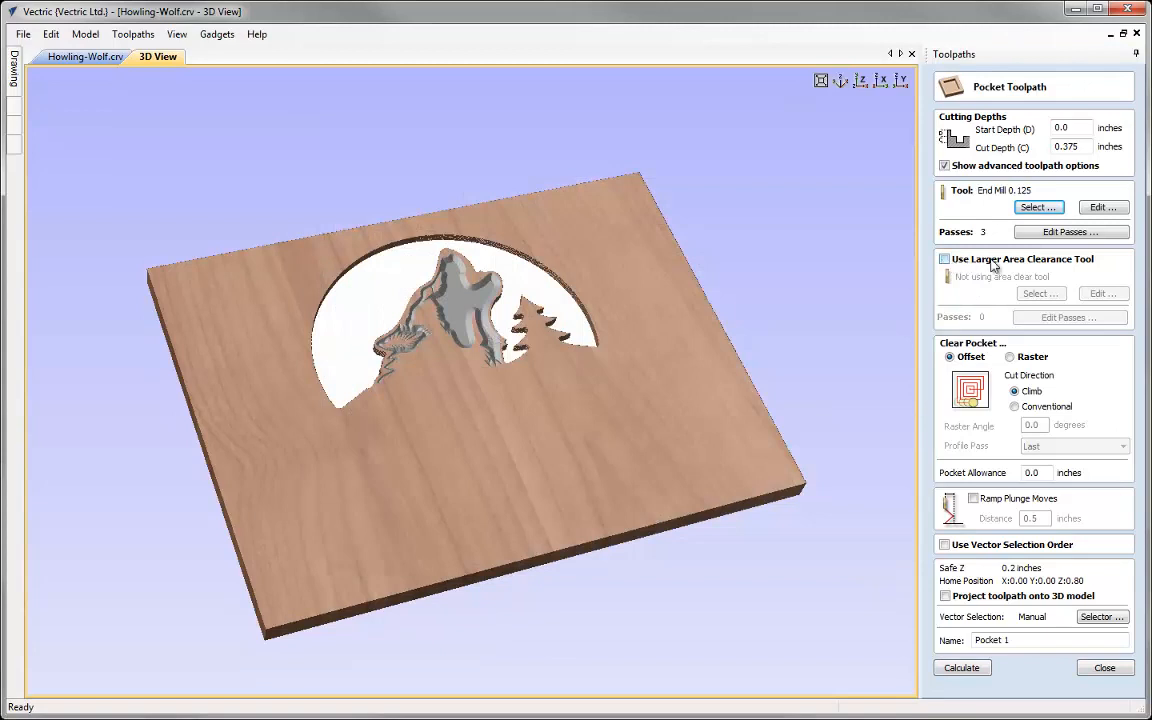
Enable a larger area clearance tool for the pocket and choose End Mill (0.25 inch) for it.
{"action": "left_click", "coordinate": [945, 260]}
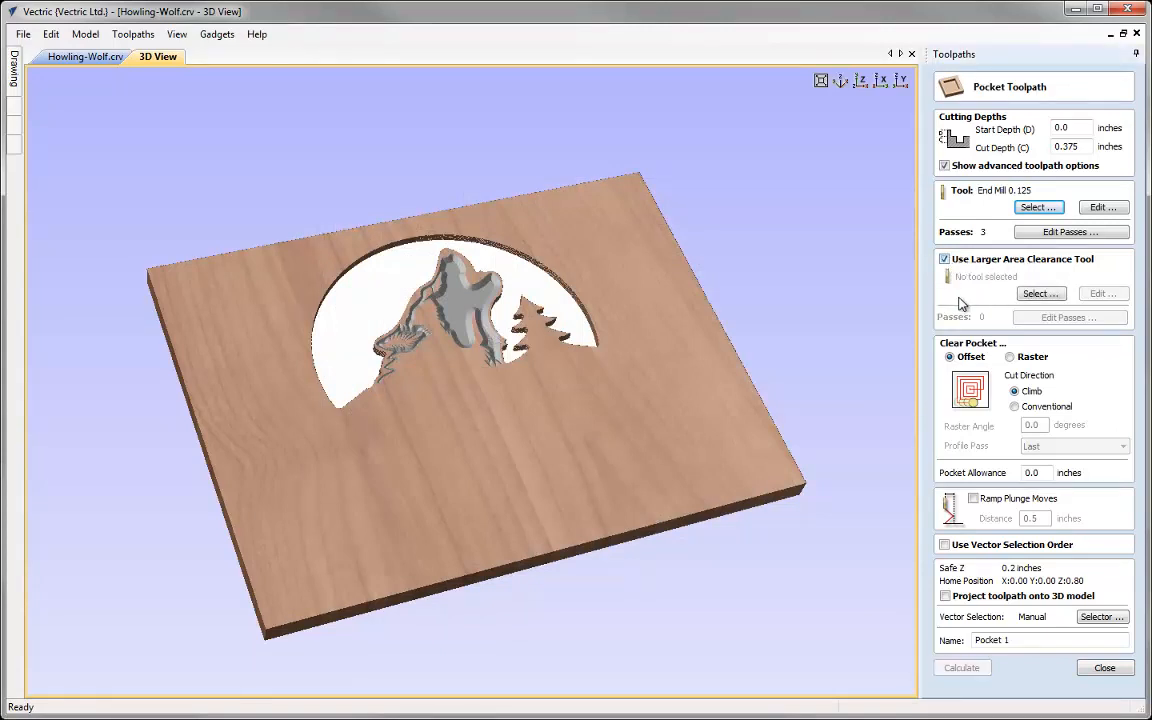
{"action": "left_click", "coordinate": [1040, 293]}
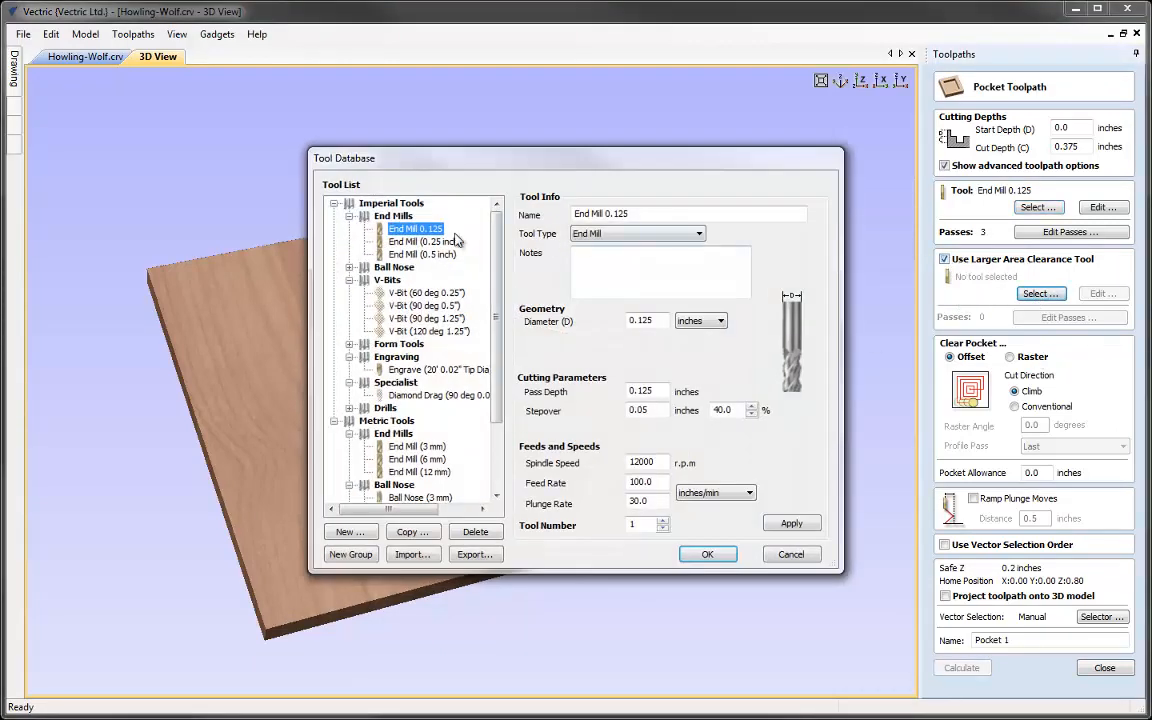
{"action": "left_click", "coordinate": [412, 241]}
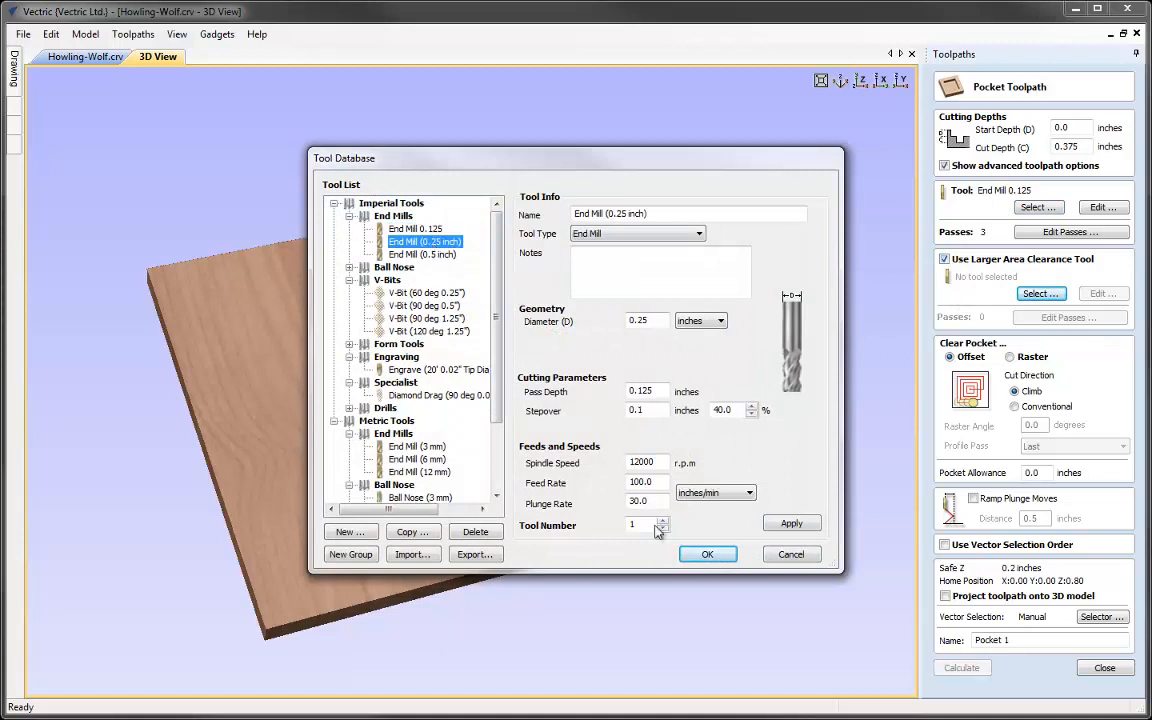
{"action": "left_click", "coordinate": [707, 555]}
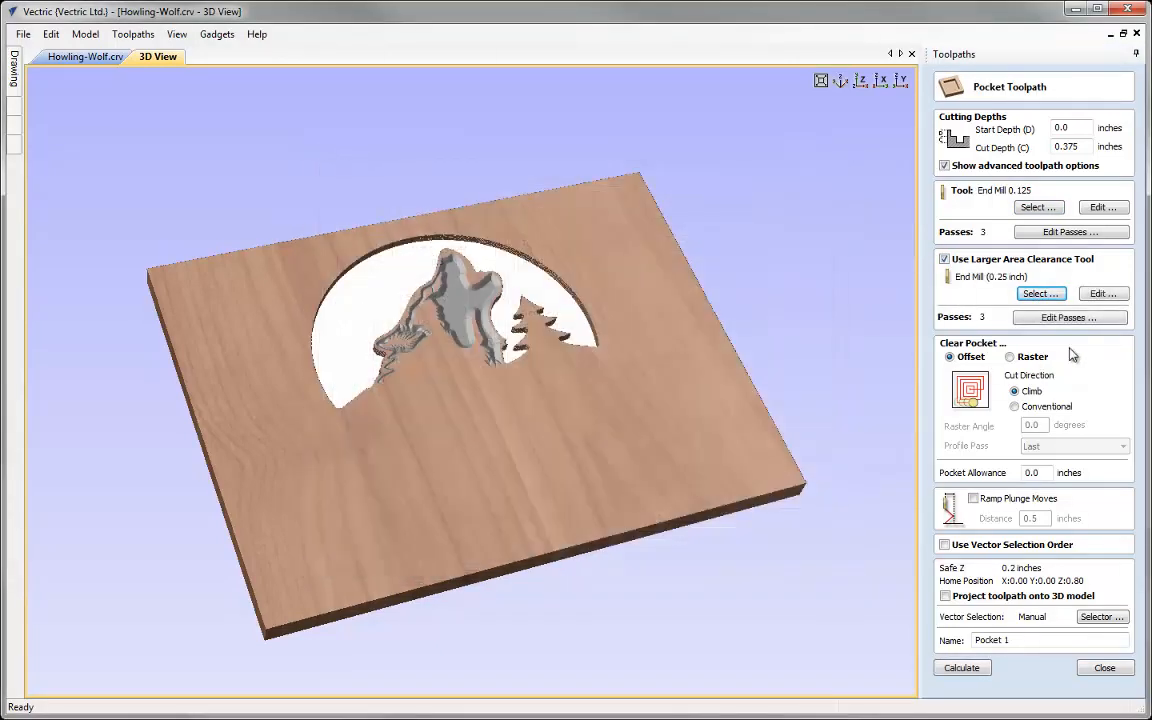
Set the area clearance tool's pass depth to 0.375 inches.
{"action": "left_click", "coordinate": [1101, 294]}
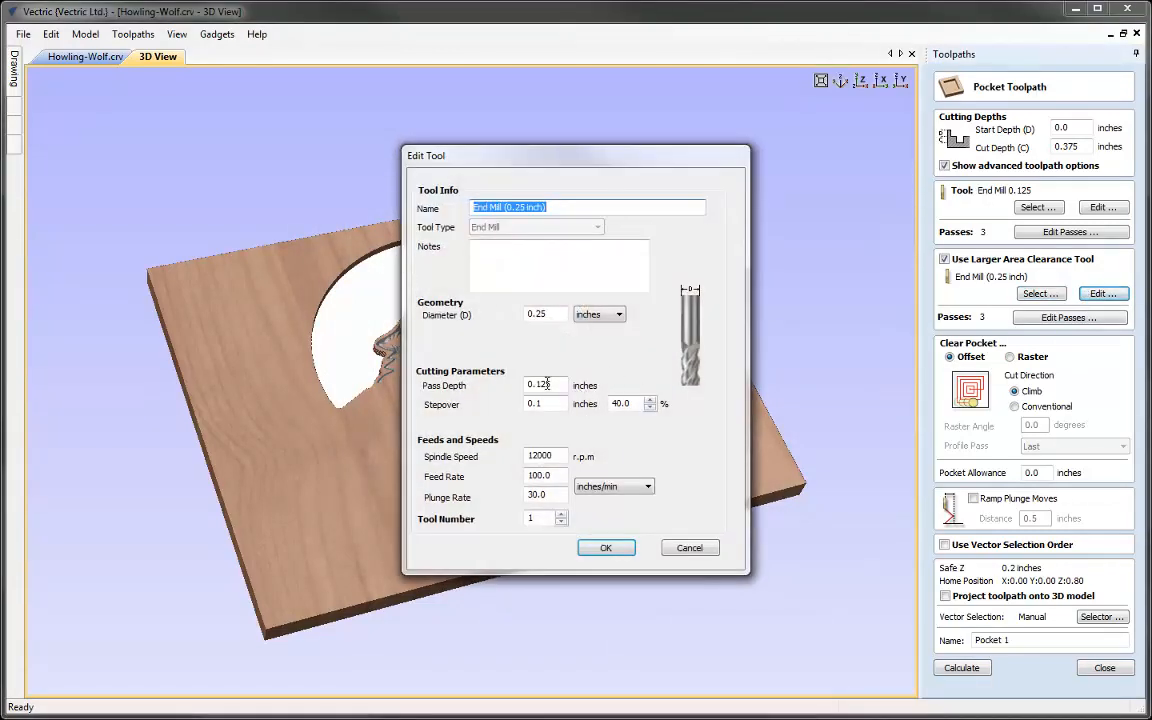
{"action": "double_click", "coordinate": [562, 384]}
{"action": "type", "text": "37"}
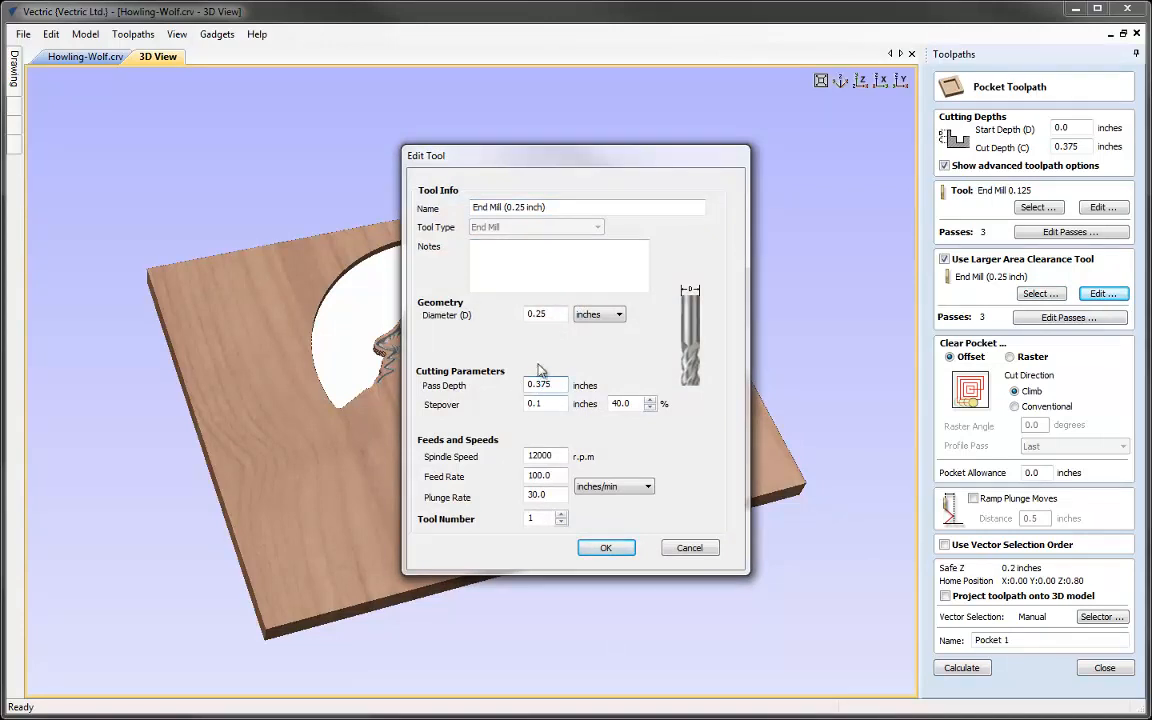
{"action": "left_click", "coordinate": [607, 550]}
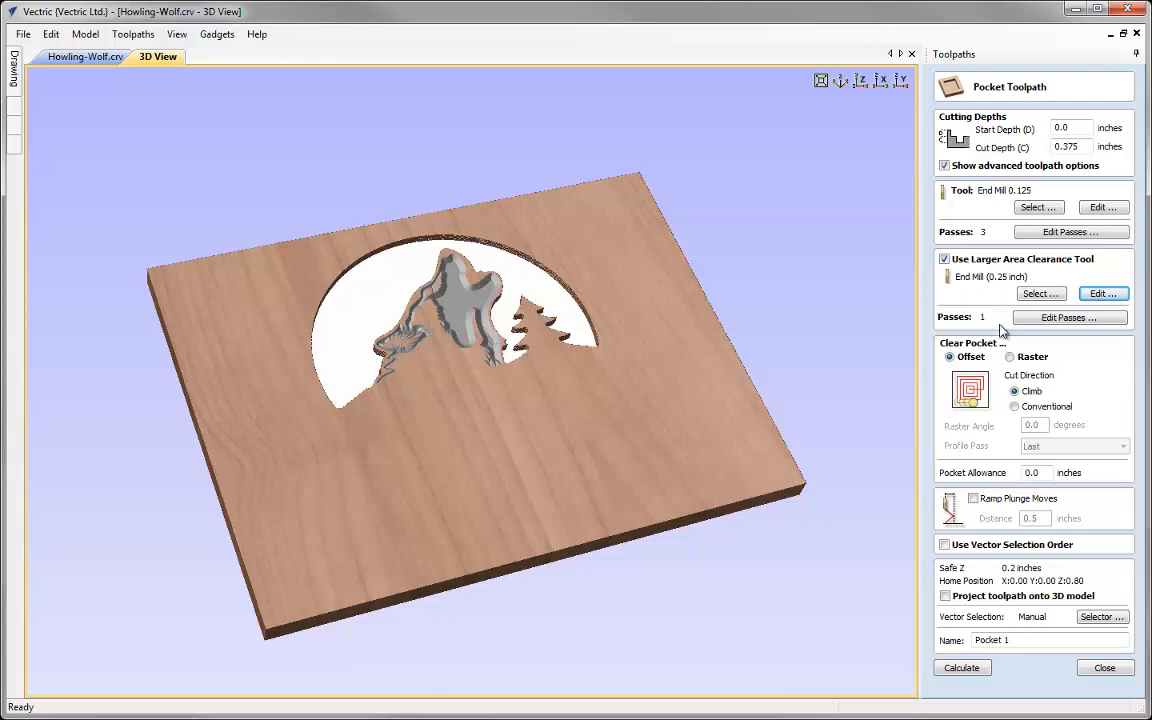
Rename the toolpath as Pocket Text and calculate it.
{"action": "left_click", "coordinate": [1018, 638]}
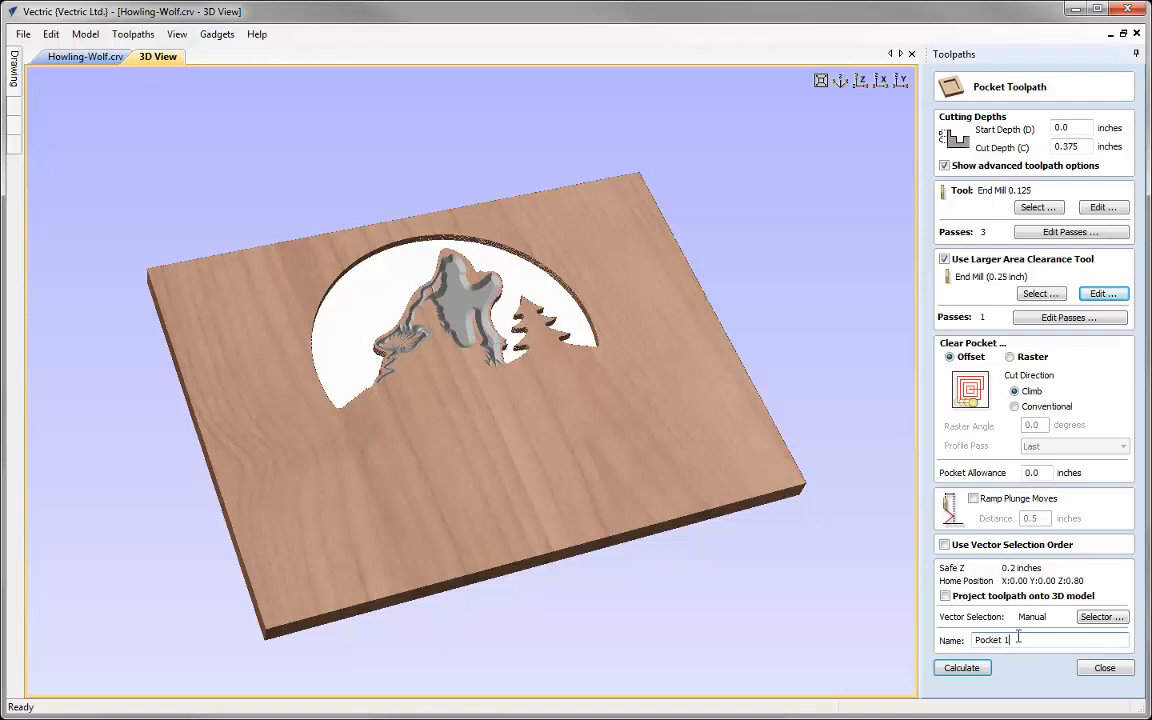
{"action": "type", "text": "Text"}
{"action": "left_click", "coordinate": [960, 668]}
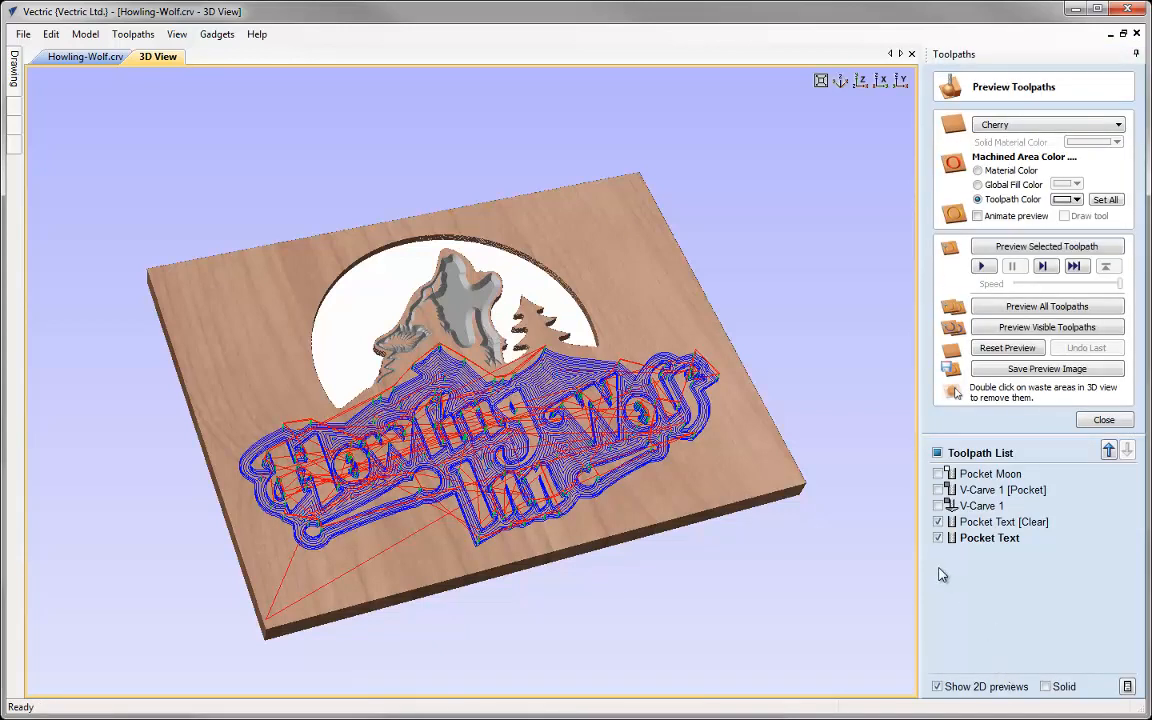
Show the Pocket Text [Clear] toolpath alone in 3D, followed by the Pocket Text toolpath alone.
{"action": "left_click", "coordinate": [938, 538]}
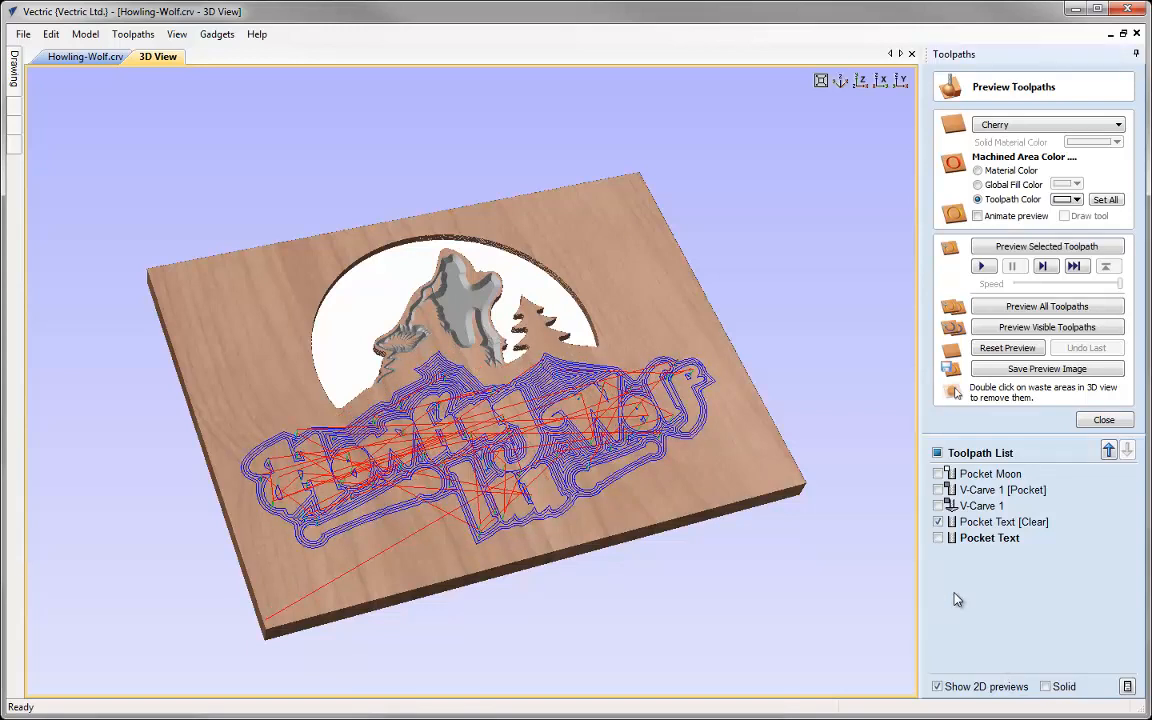
{"action": "mouse_move", "coordinate": [972, 530]}
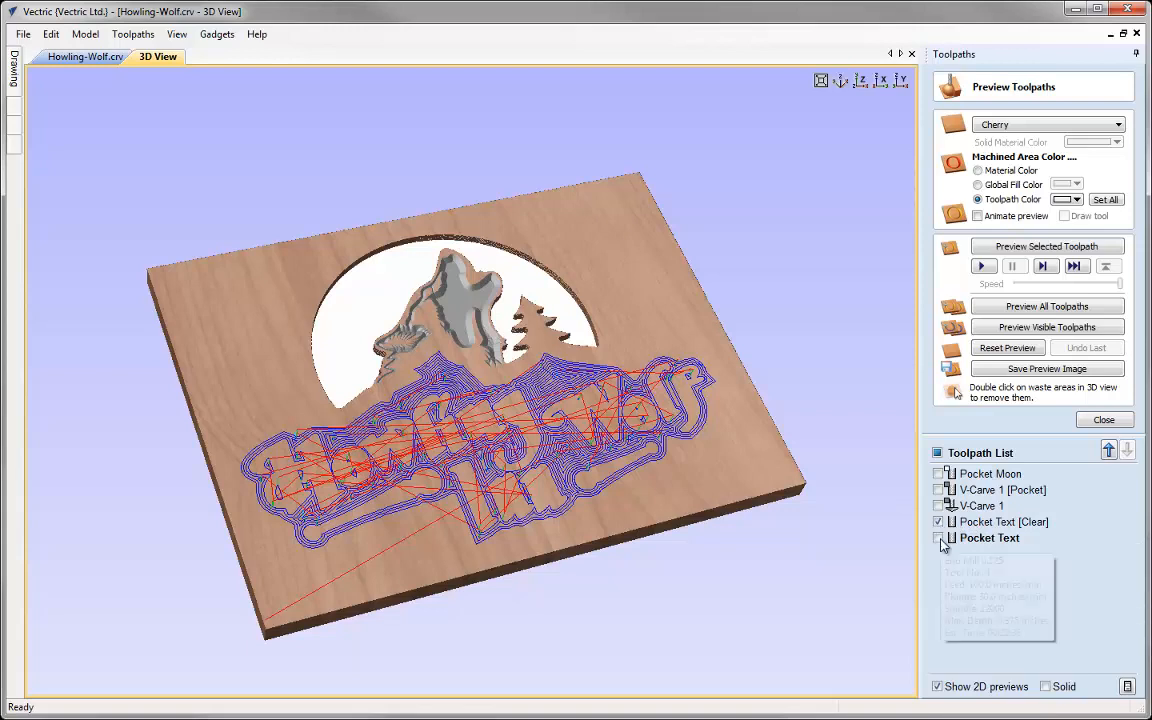
{"action": "left_click", "coordinate": [938, 538]}
{"action": "left_click", "coordinate": [938, 522]}
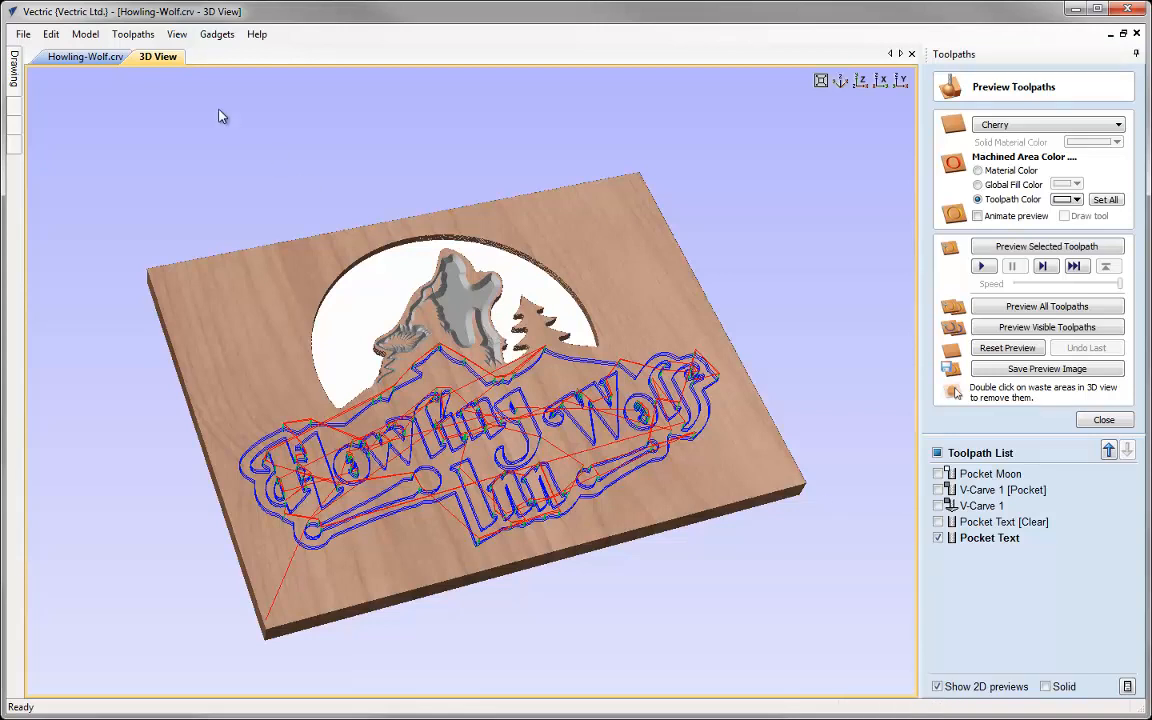
In the 2D drawing, turn on solid toolpath previews and compare the areas covered by Pocket Text and Pocket Text [Clear].
{"action": "left_click", "coordinate": [112, 60]}
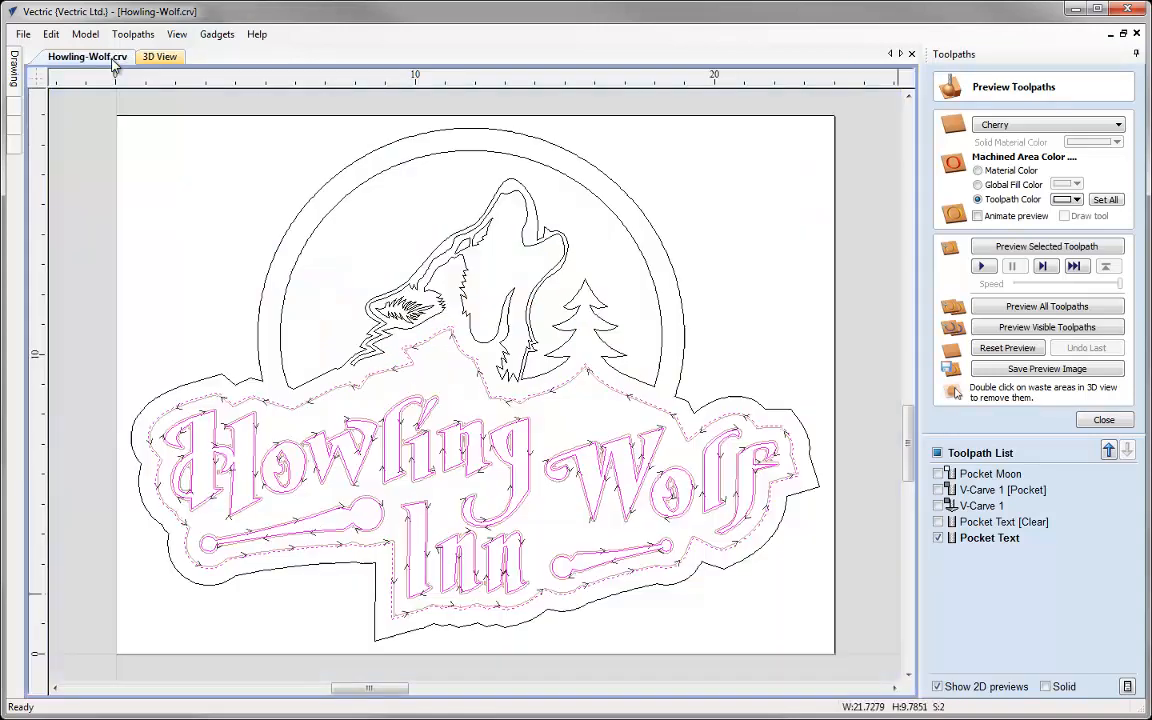
{"action": "left_click", "coordinate": [1046, 687]}
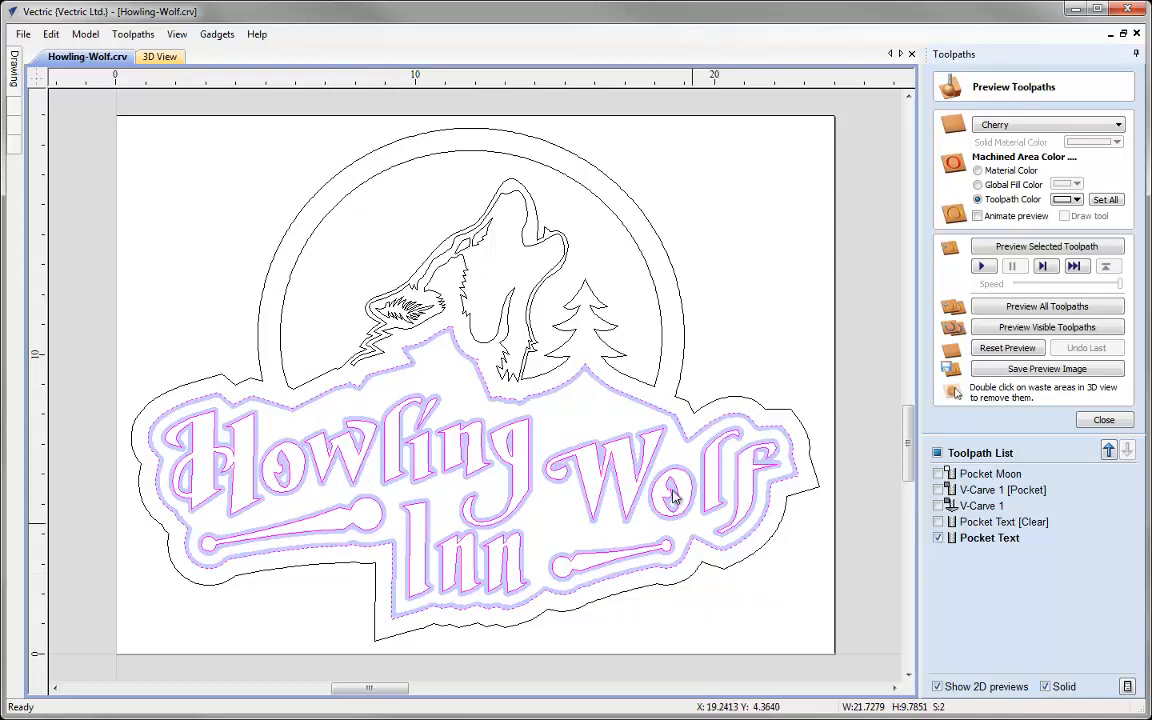
{"action": "left_click", "coordinate": [938, 521]}
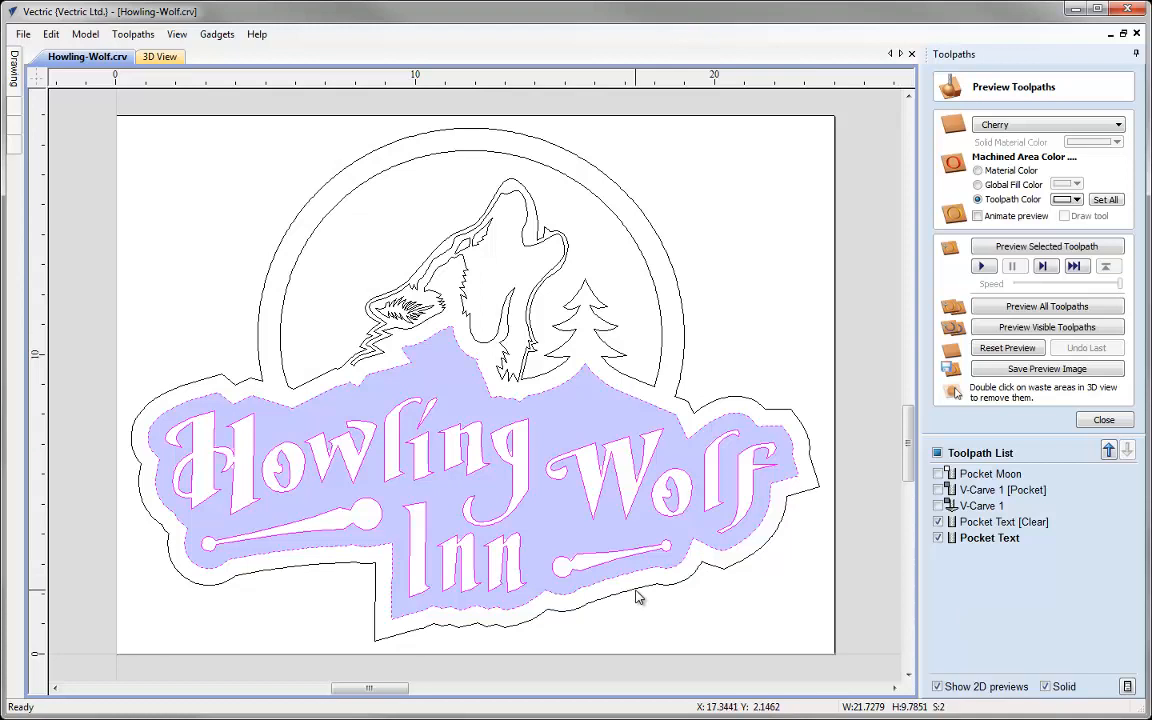
{"action": "left_click", "coordinate": [939, 538]}
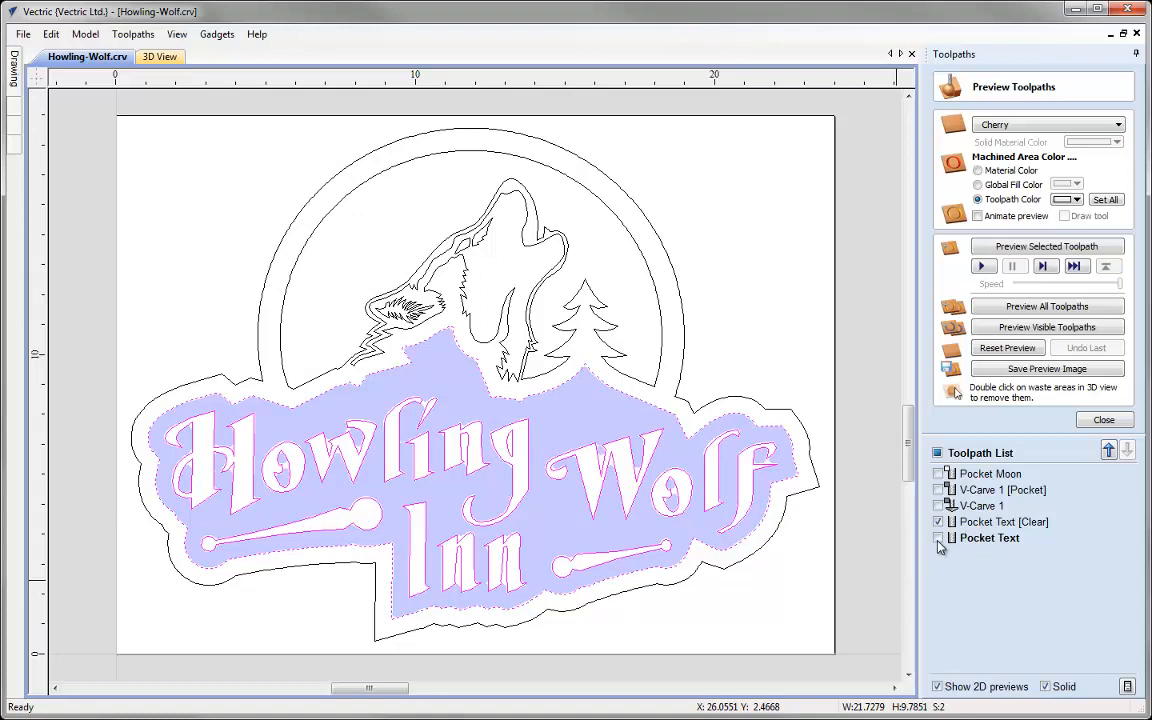
{"action": "left_click", "coordinate": [939, 539]}
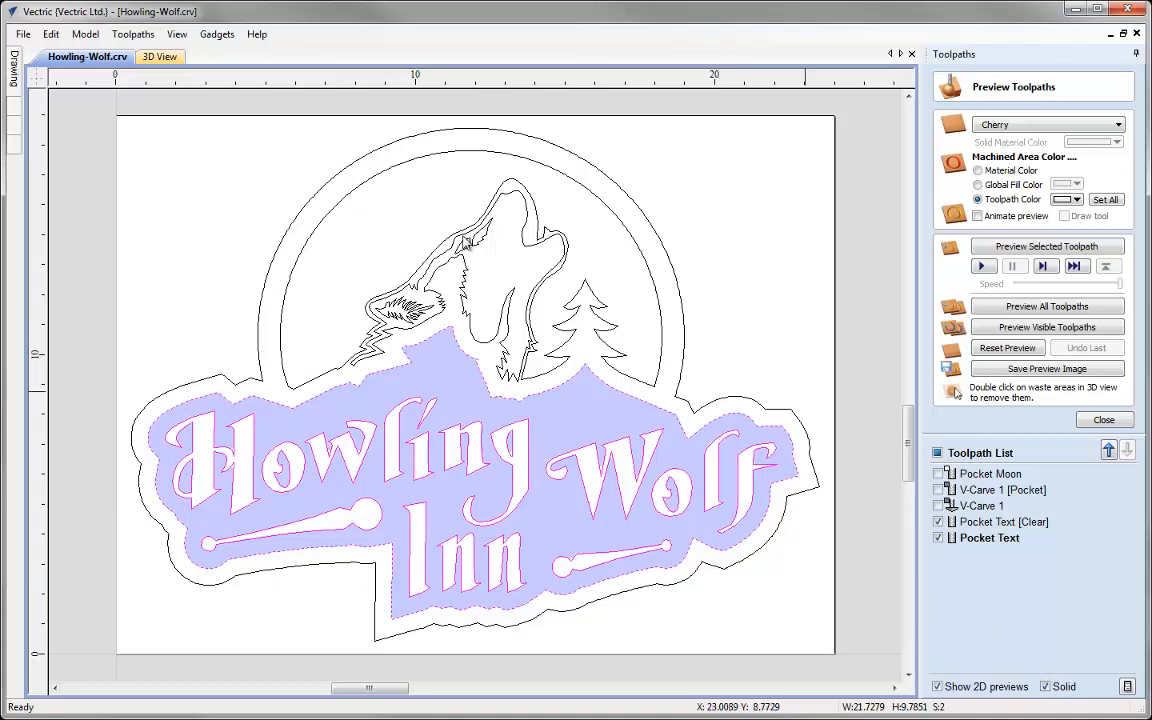
Preview the Pocket Text [Clear] toolpath in the 3D view and examine the cleared lettering up close.
{"action": "left_click", "coordinate": [159, 57]}
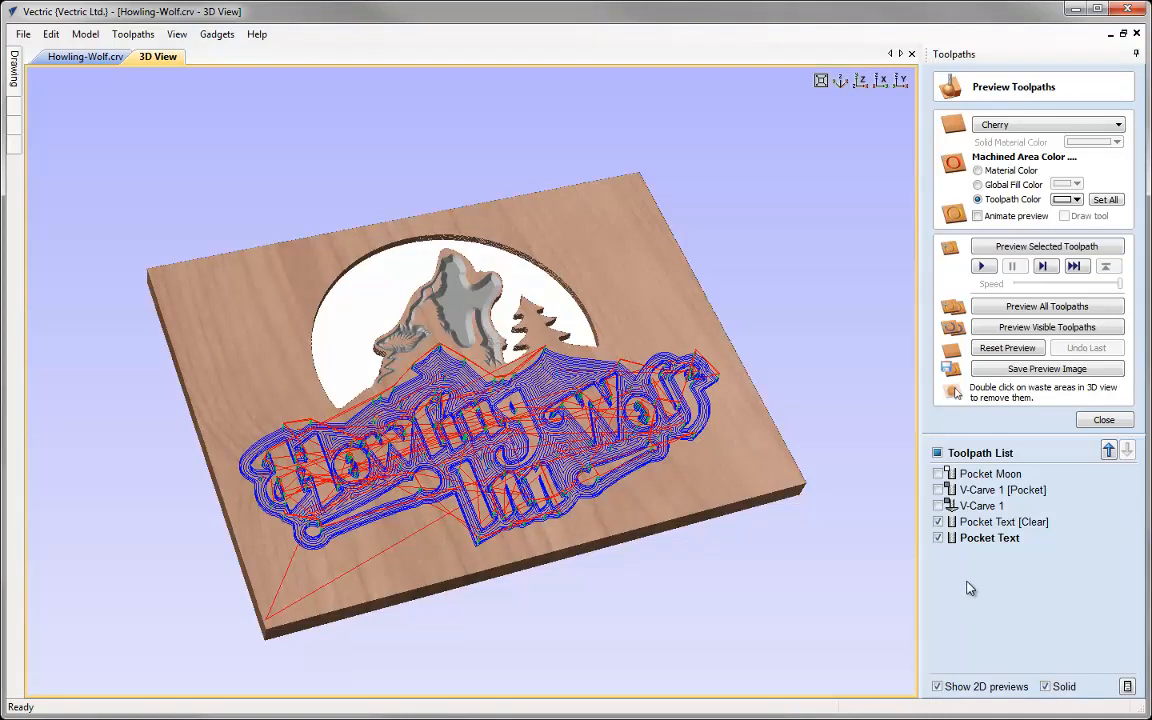
{"action": "left_click", "coordinate": [980, 521]}
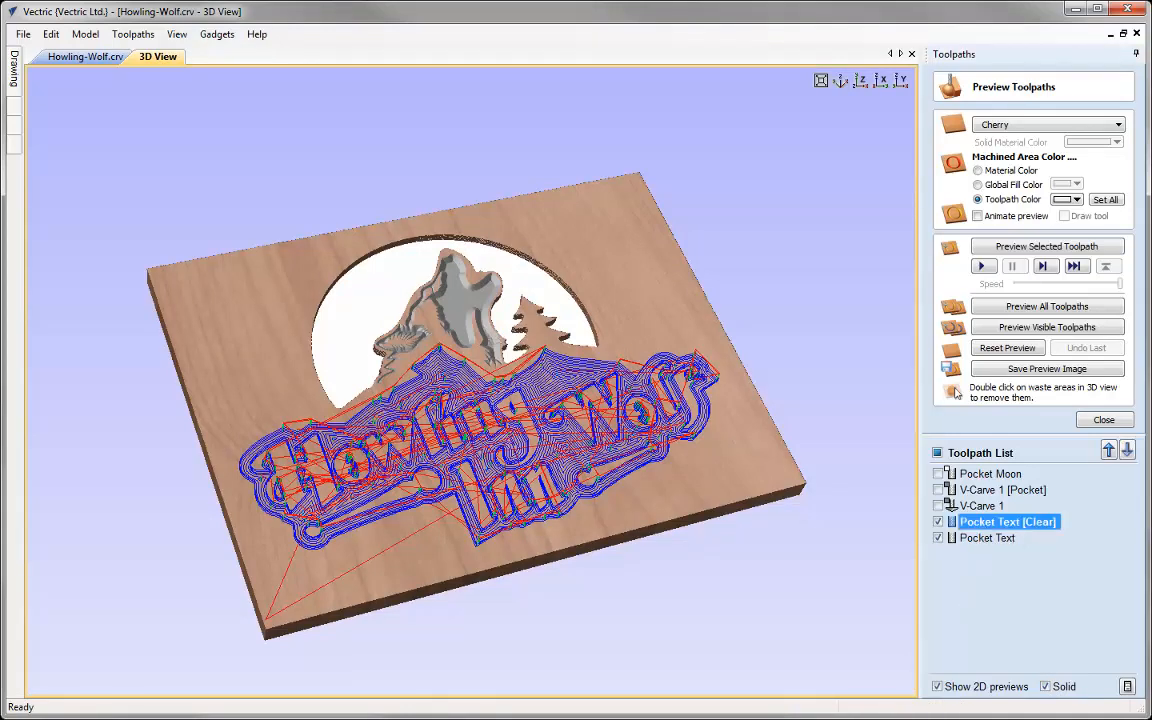
{"action": "left_click", "coordinate": [1023, 248]}
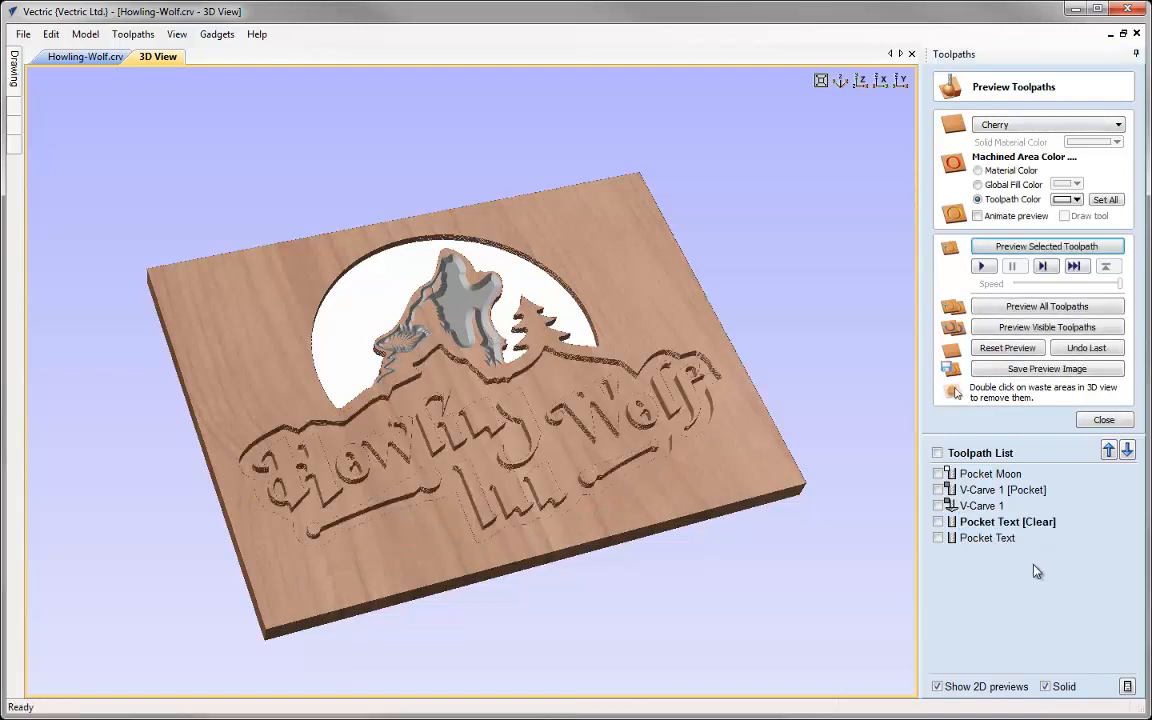
{"action": "right_click_drag", "start_coordinate": [558, 485], "coordinate": [553, 523]}
{"action": "left_click_drag", "start_coordinate": [553, 523], "coordinate": [456, 554]}
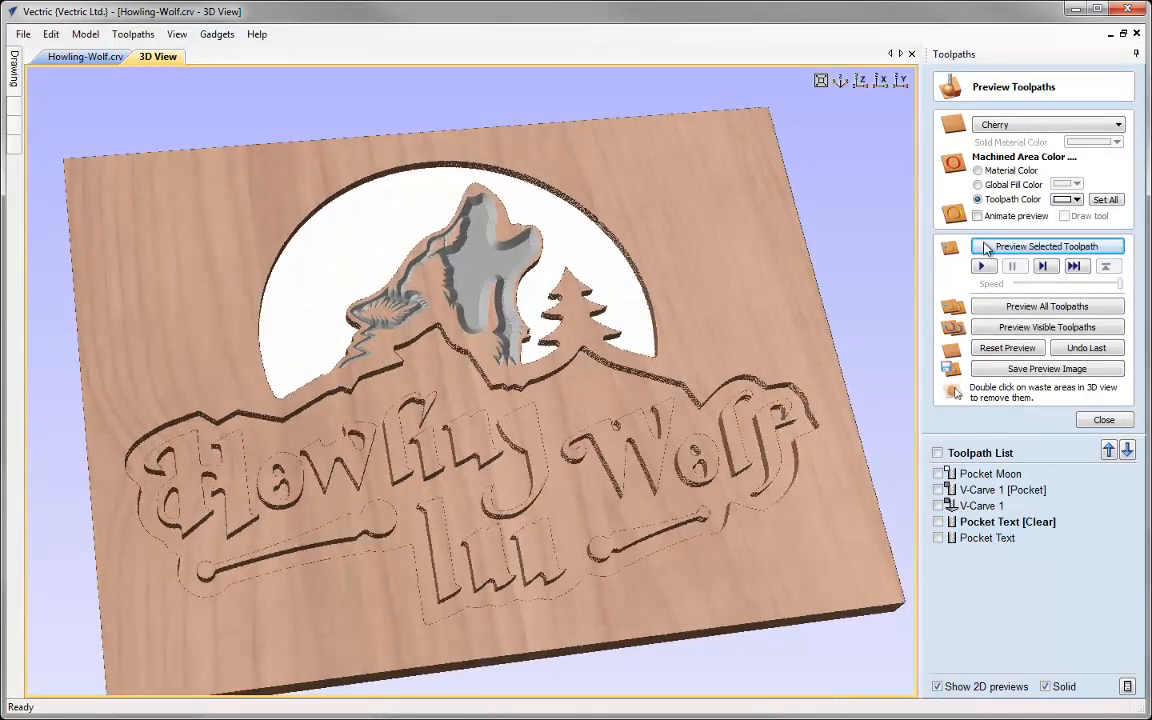
Color the Pocket Text [Clear] machined area dark blue and preview the Pocket Text toolpath in the 3D view.
{"action": "left_click", "coordinate": [1070, 200]}
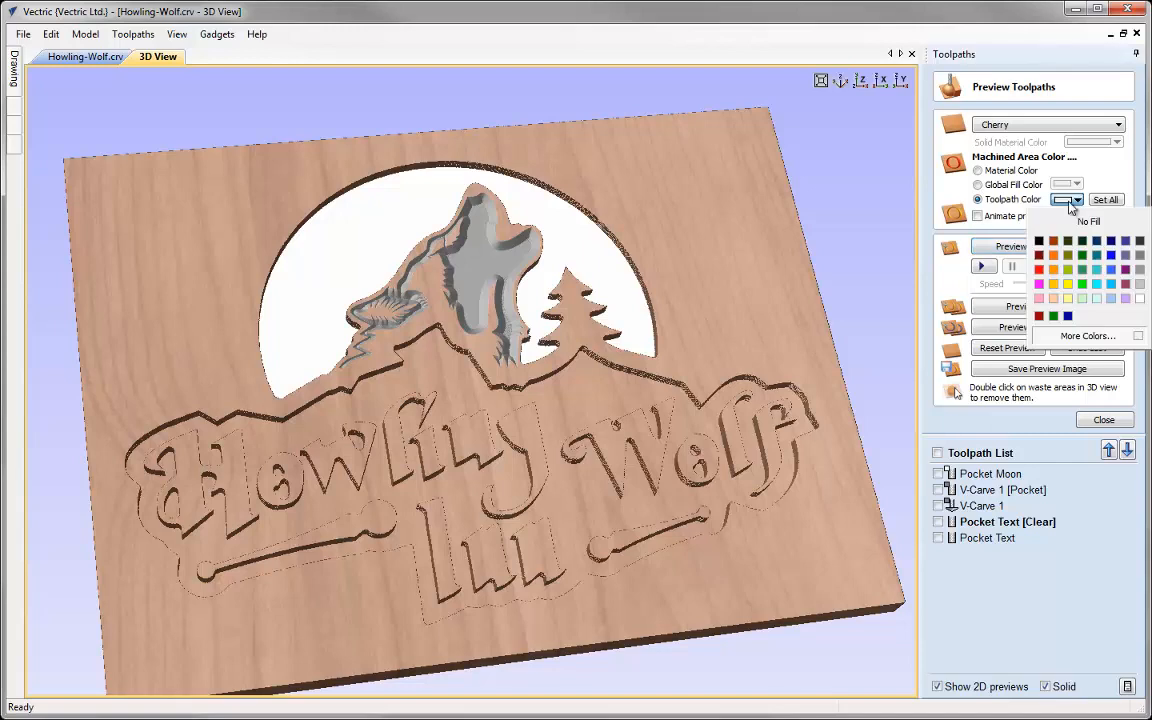
{"action": "left_click", "coordinate": [1111, 241]}
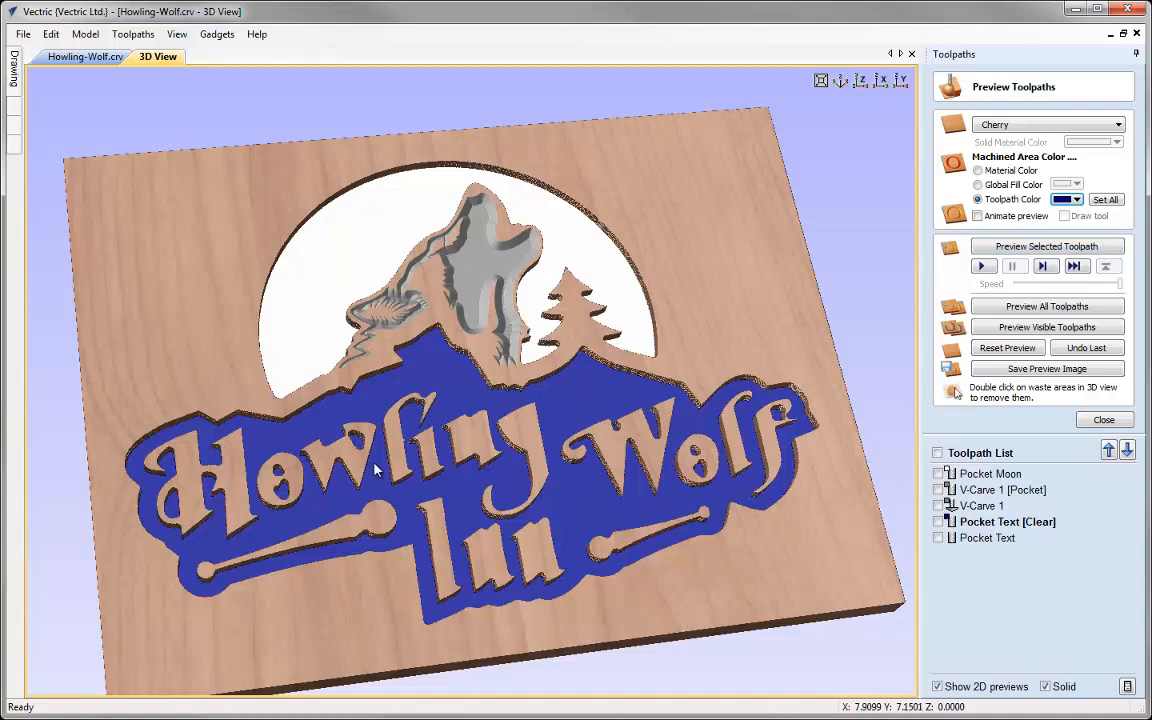
{"action": "left_click", "coordinate": [982, 538]}
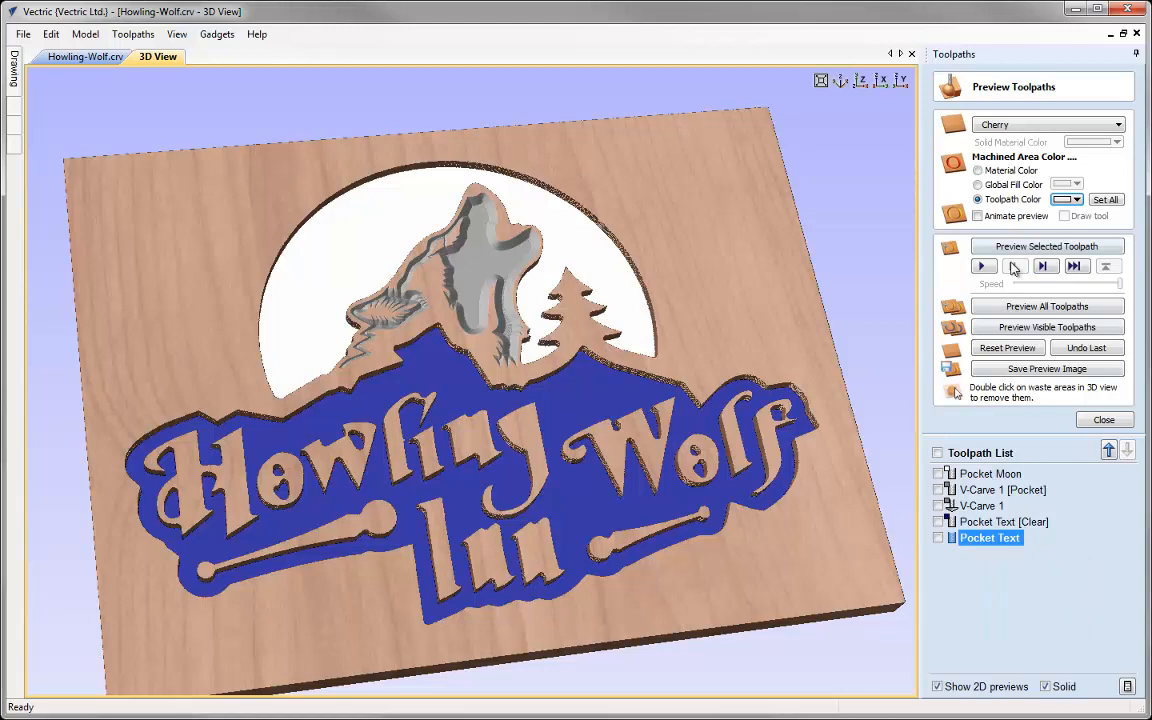
{"action": "left_click", "coordinate": [1044, 247]}
{"action": "left_click_drag", "start_coordinate": [571, 489], "coordinate": [560, 535]}
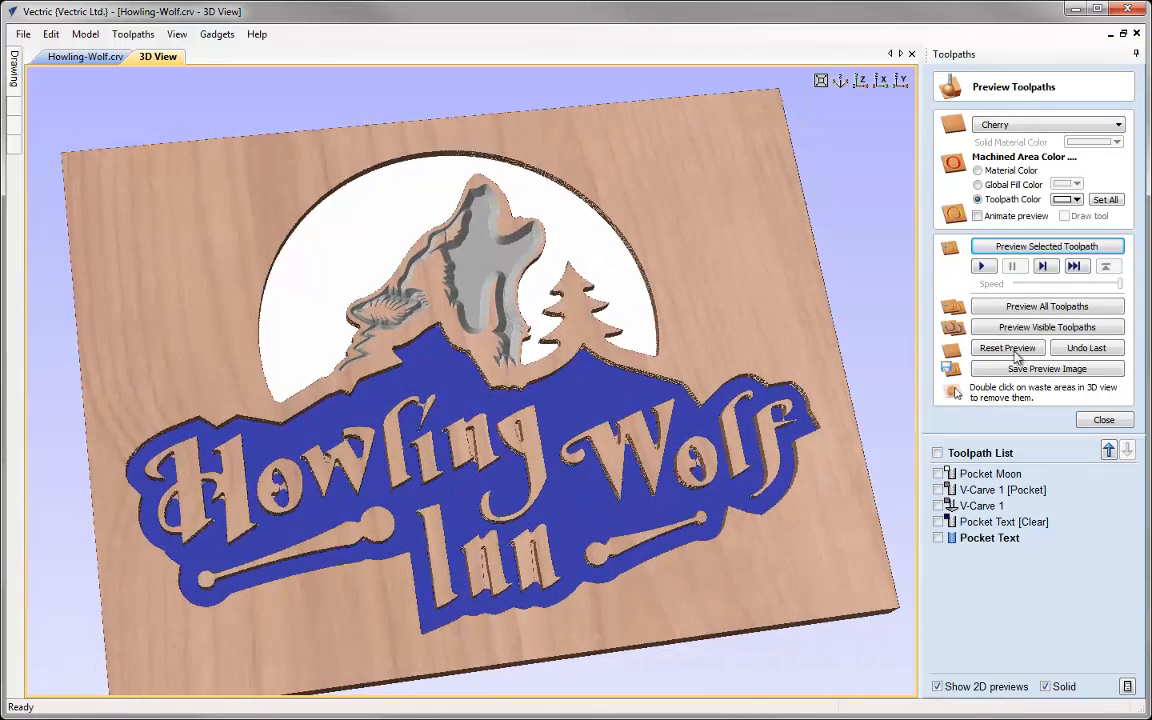
Color the Pocket Text machined area yellow to distinguish it from the clearance areas and check the toolpath's tool details.
{"action": "left_click", "coordinate": [1070, 199]}
{"action": "left_click", "coordinate": [1068, 286]}
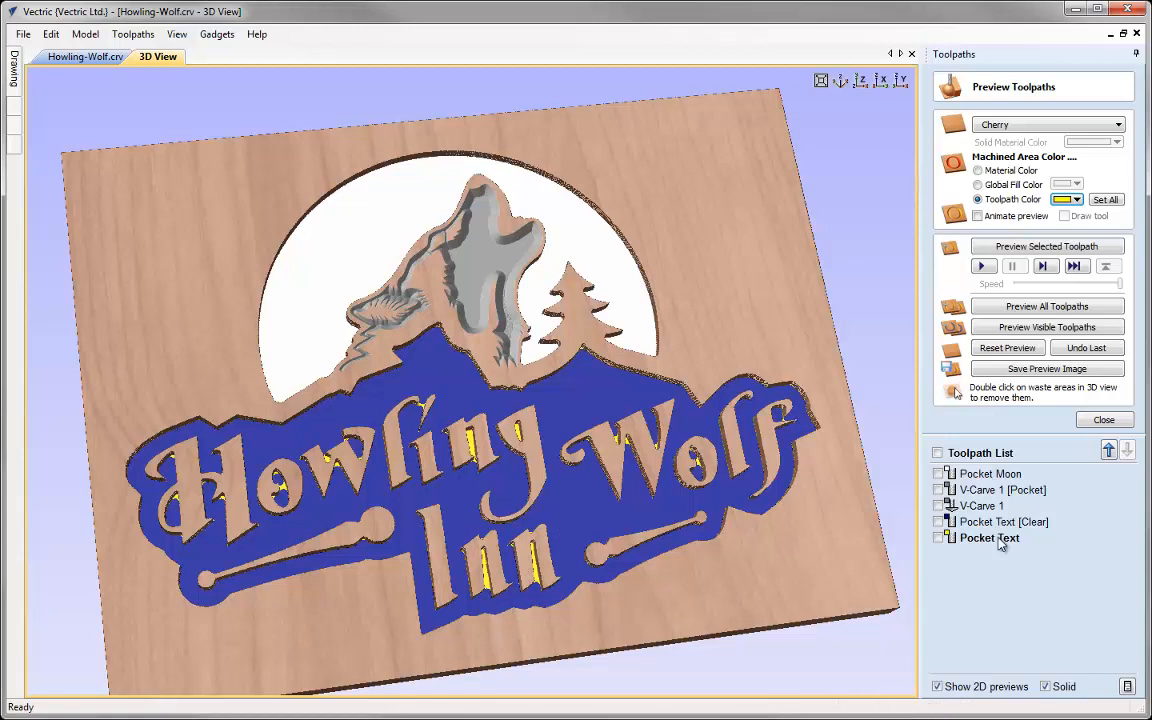
{"action": "mouse_move", "coordinate": [1002, 543]}
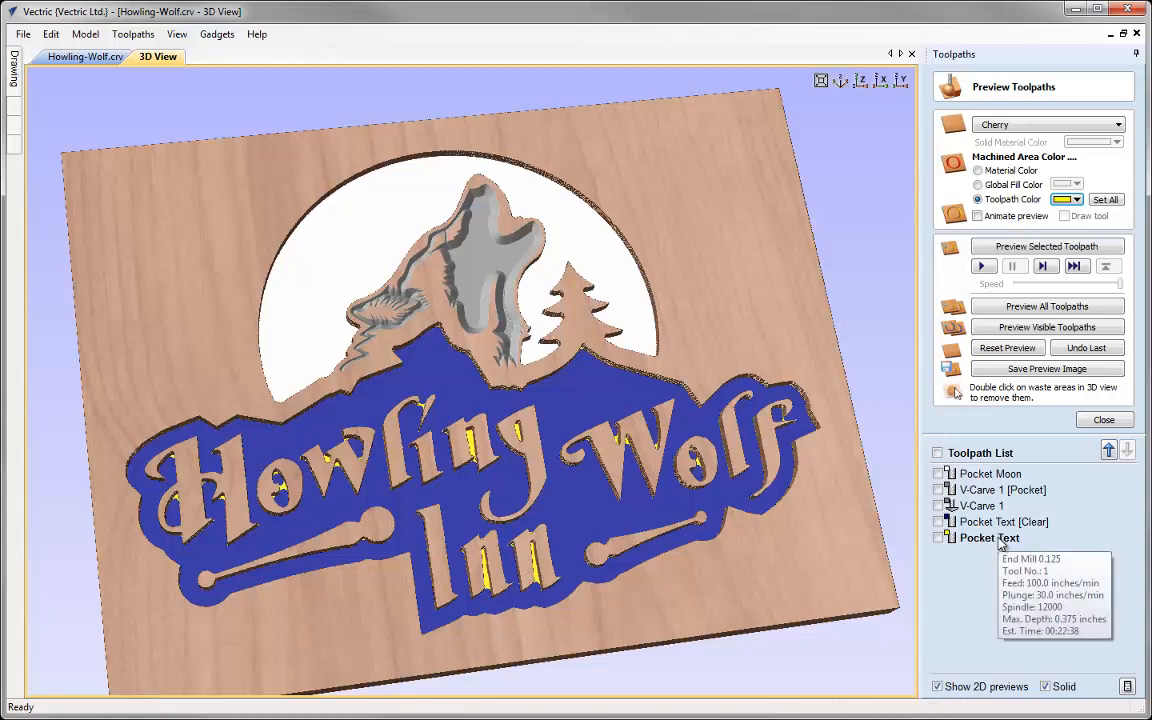
Color the Pocket Text machined area dark blue to match the clearance pocket and close the toolpath preview.
{"action": "left_click", "coordinate": [1077, 199]}
{"action": "left_click", "coordinate": [1110, 241]}
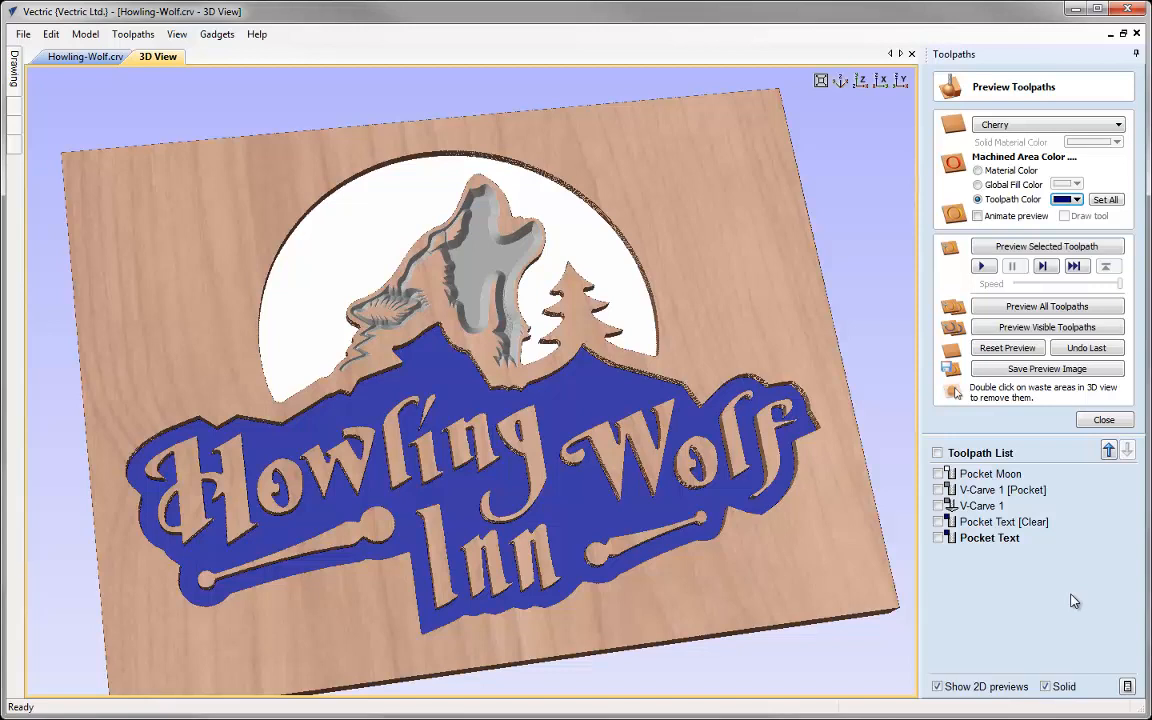
{"action": "left_click", "coordinate": [1102, 419]}
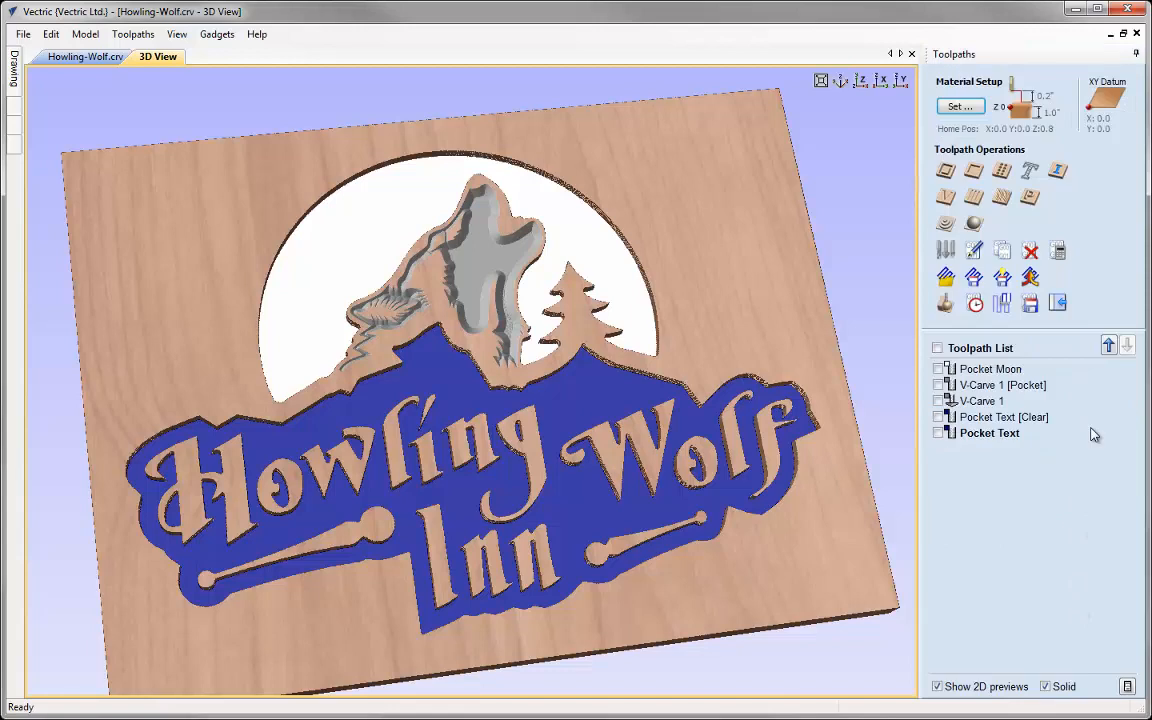
{"action": "left_click", "coordinate": [841, 80]}
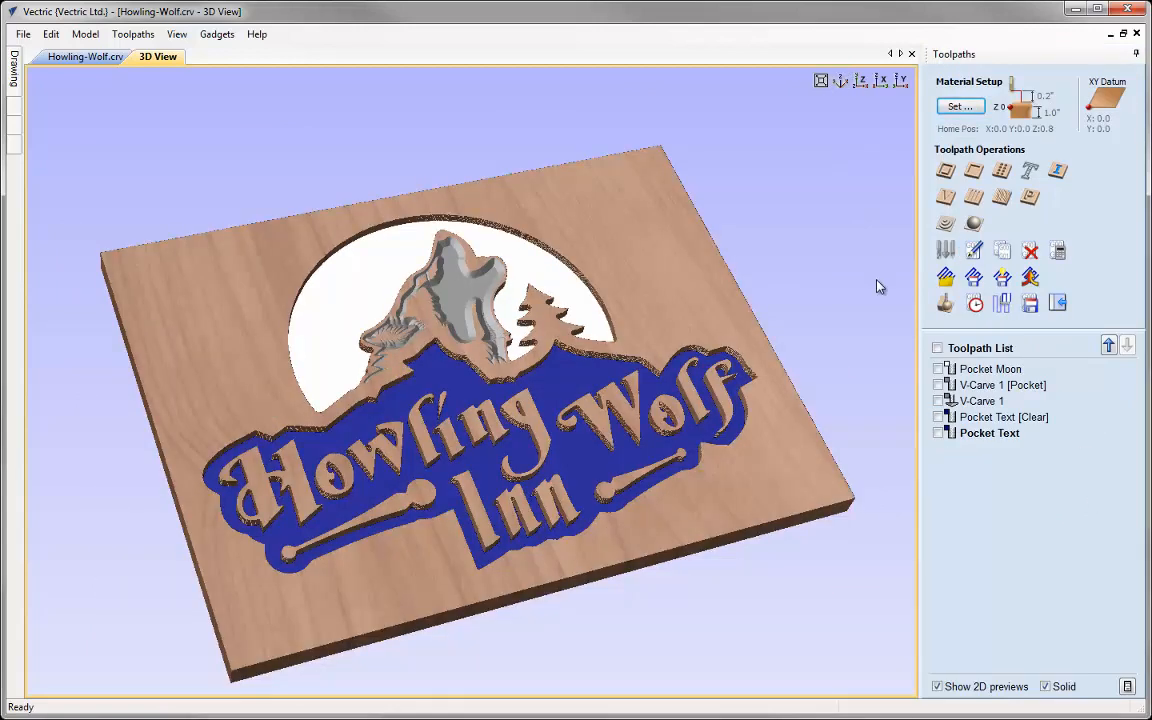
Deselect the border around the lettering in the 2D drawing and start a Prism Carving toolpath with the V-Bit (120 deg 1.25").
{"action": "left_click", "coordinate": [104, 56]}
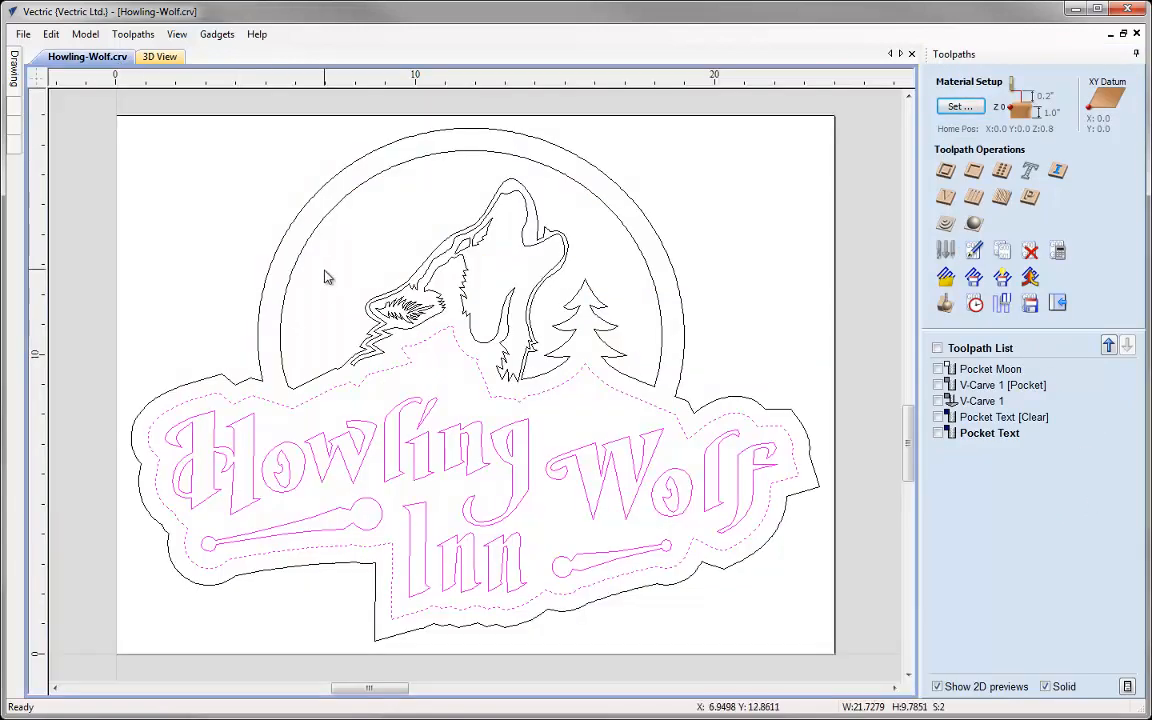
{"action": "left_click", "coordinate": [346, 390]}
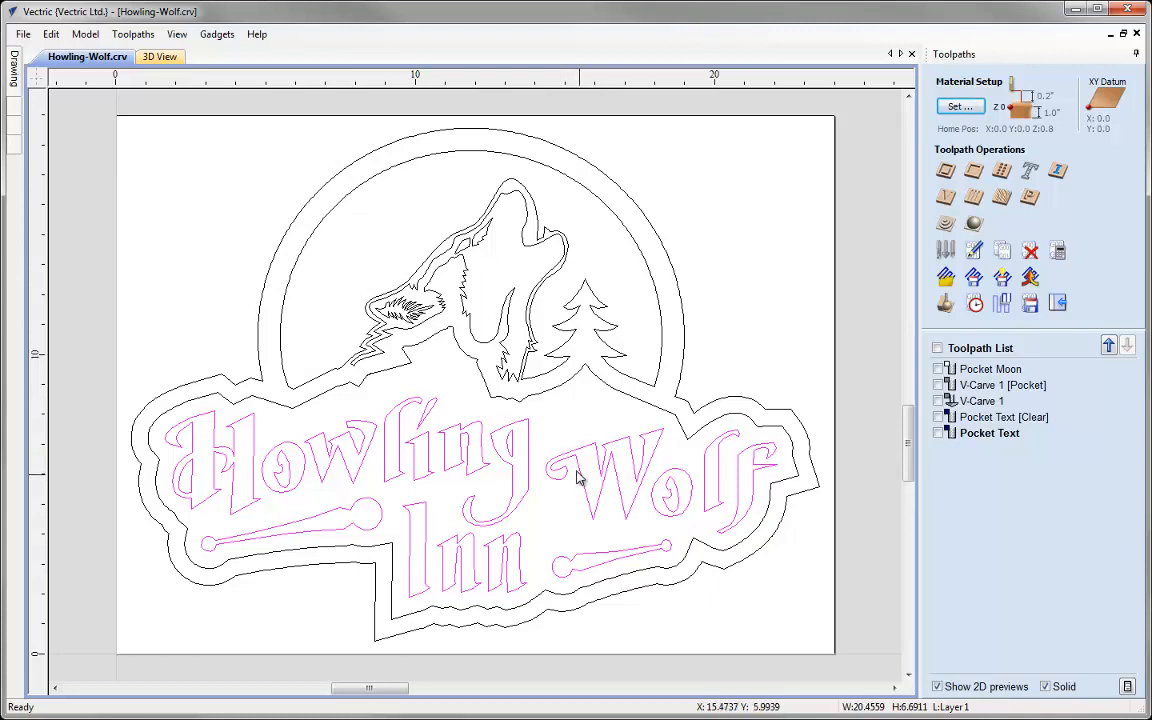
{"action": "left_click", "coordinate": [1031, 199]}
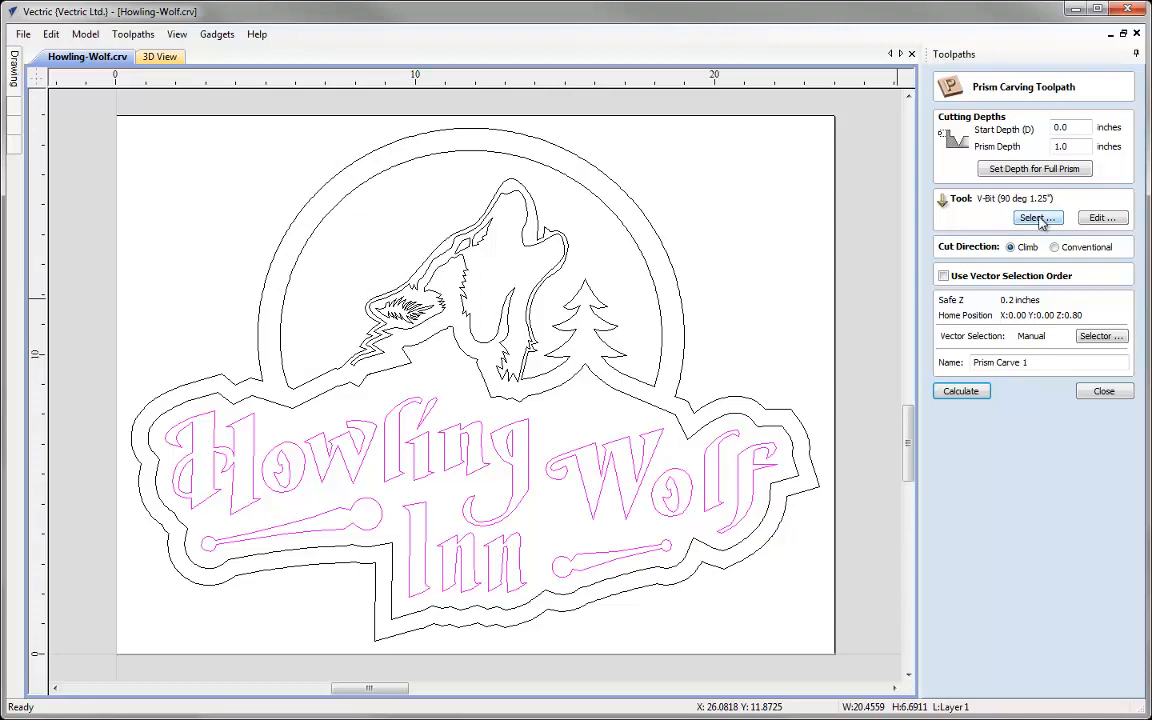
{"action": "left_click", "coordinate": [1033, 217]}
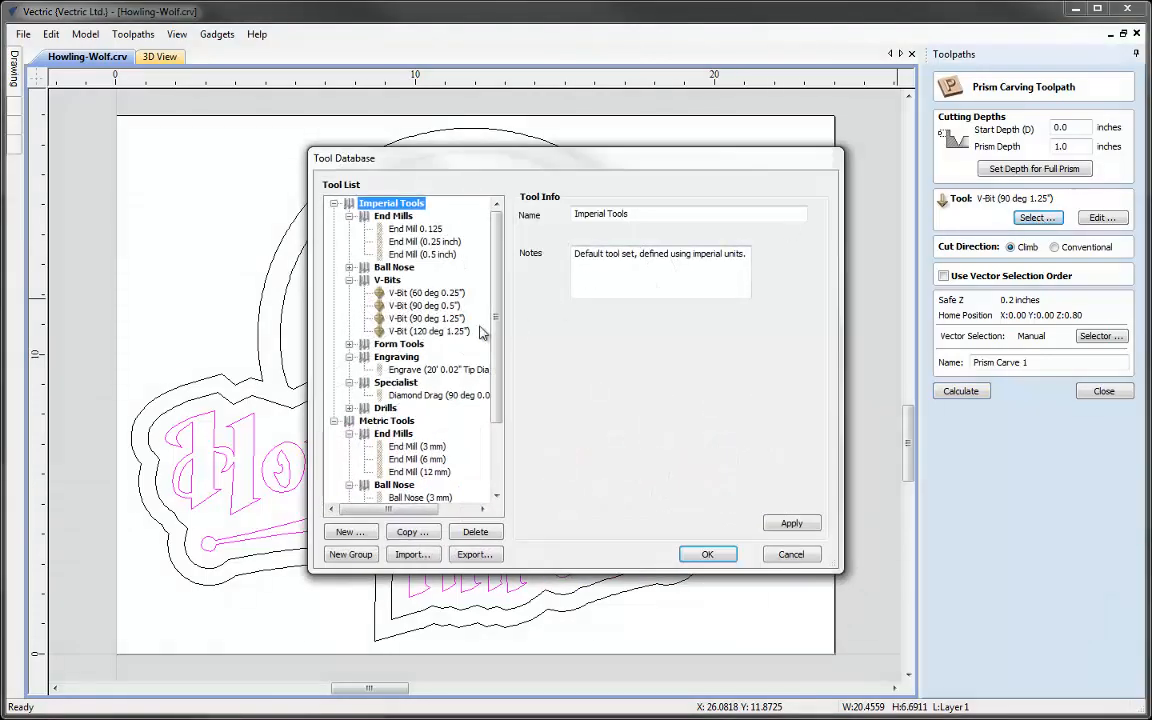
{"action": "left_click", "coordinate": [402, 330]}
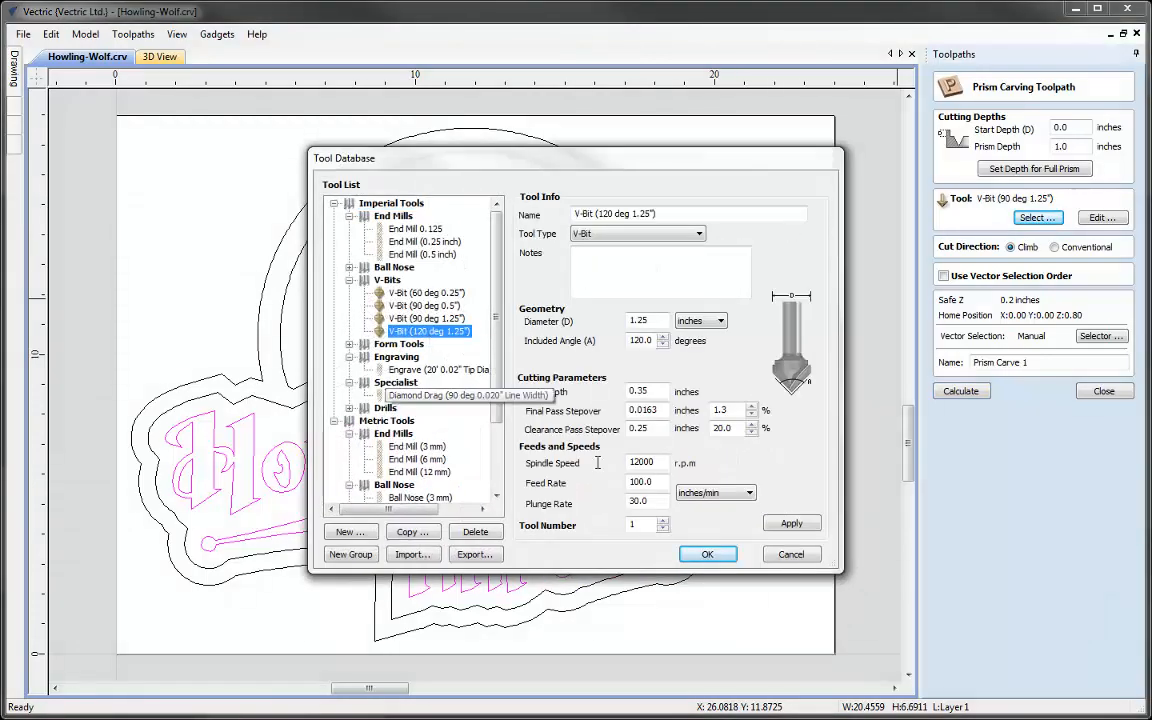
{"action": "left_click", "coordinate": [707, 556]}
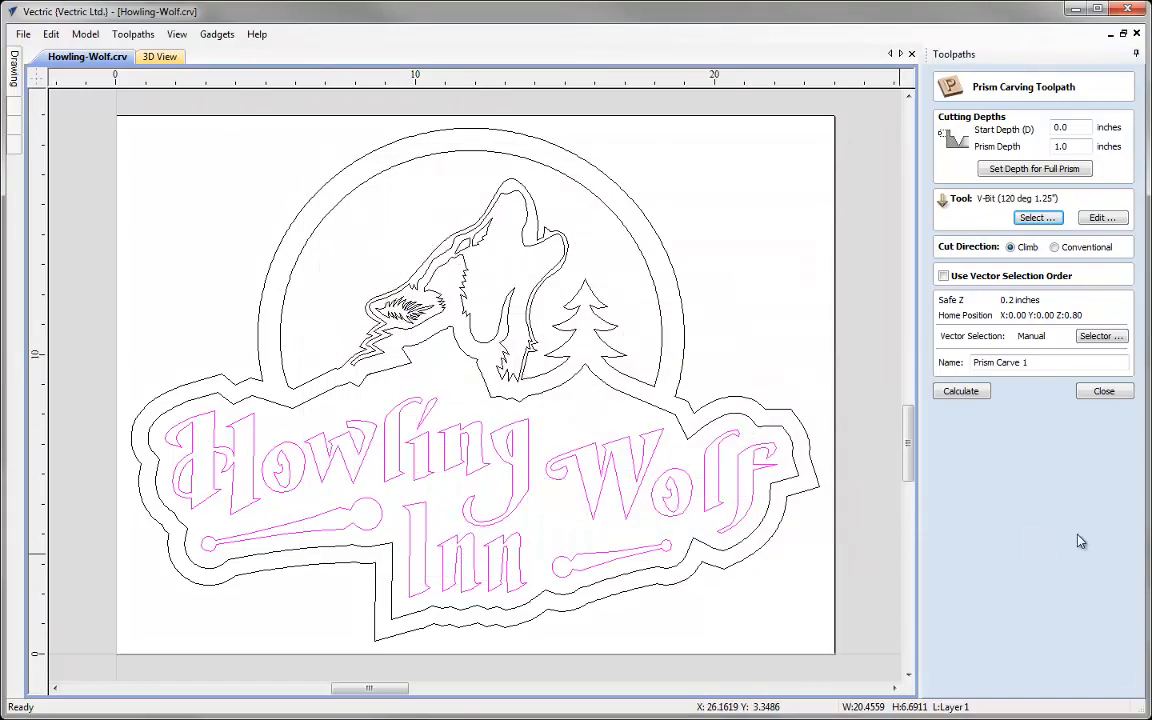
Calculate the depth needed for a full prism, round the prism depth to 0.31 inches and calculate the toolpath.
{"action": "left_click", "coordinate": [1032, 172]}
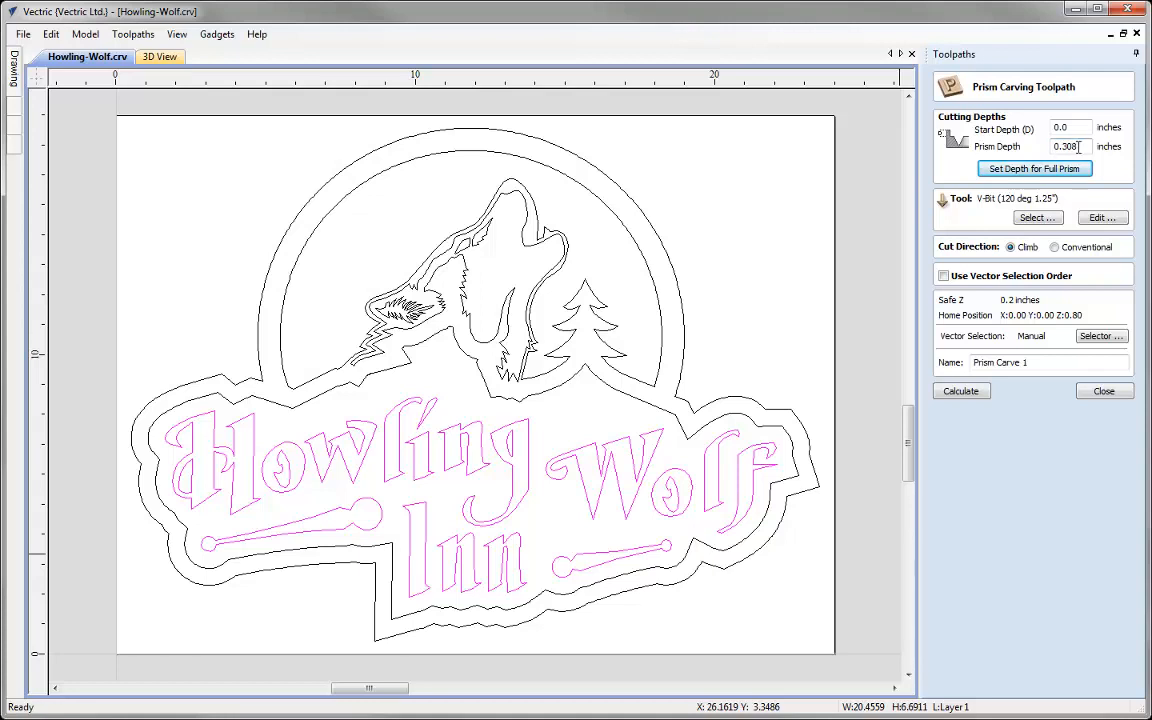
{"action": "left_click_drag", "start_coordinate": [1066, 147], "coordinate": [1080, 147]}
{"action": "type", "text": "1"}
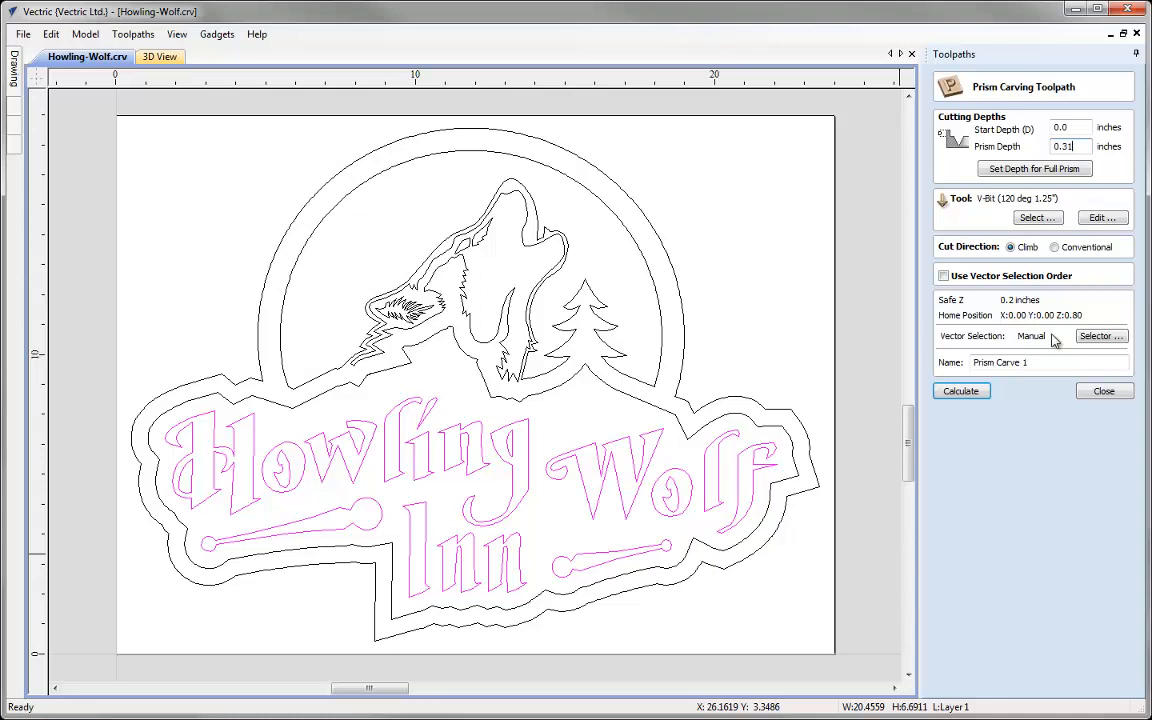
{"action": "left_click", "coordinate": [961, 391]}
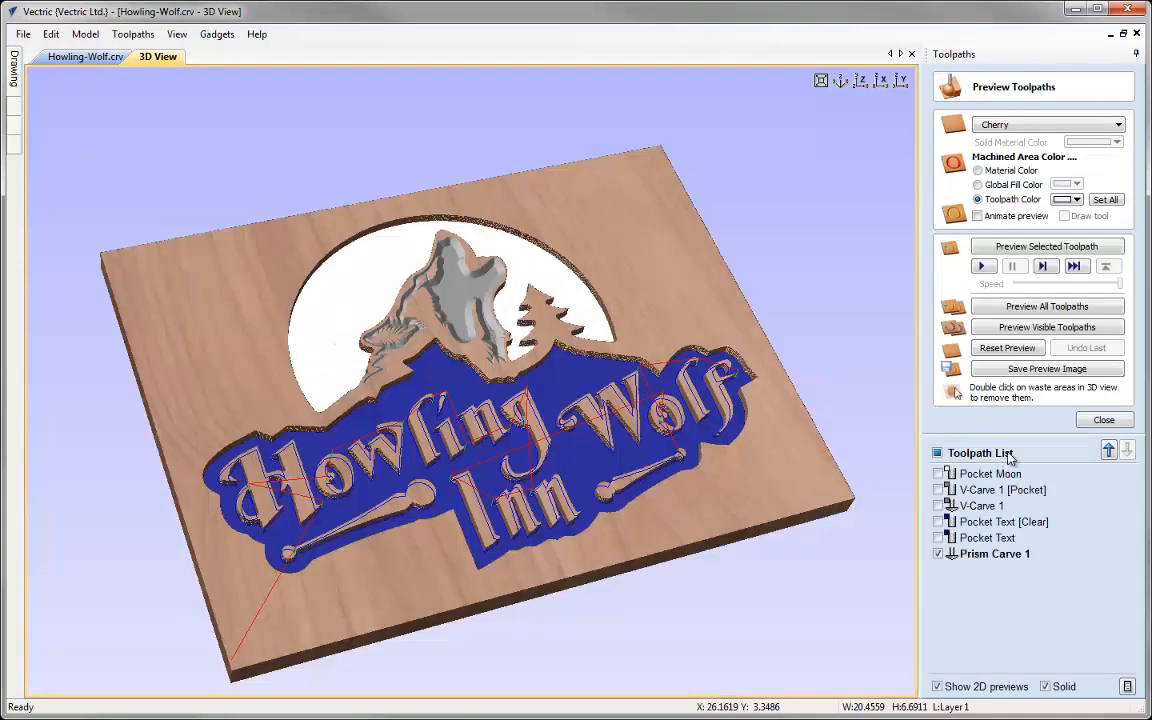
Preview the Prism Carve 1 toolpath on the lettering, color its machined area gold and close the preview.
{"action": "left_click", "coordinate": [1020, 247]}
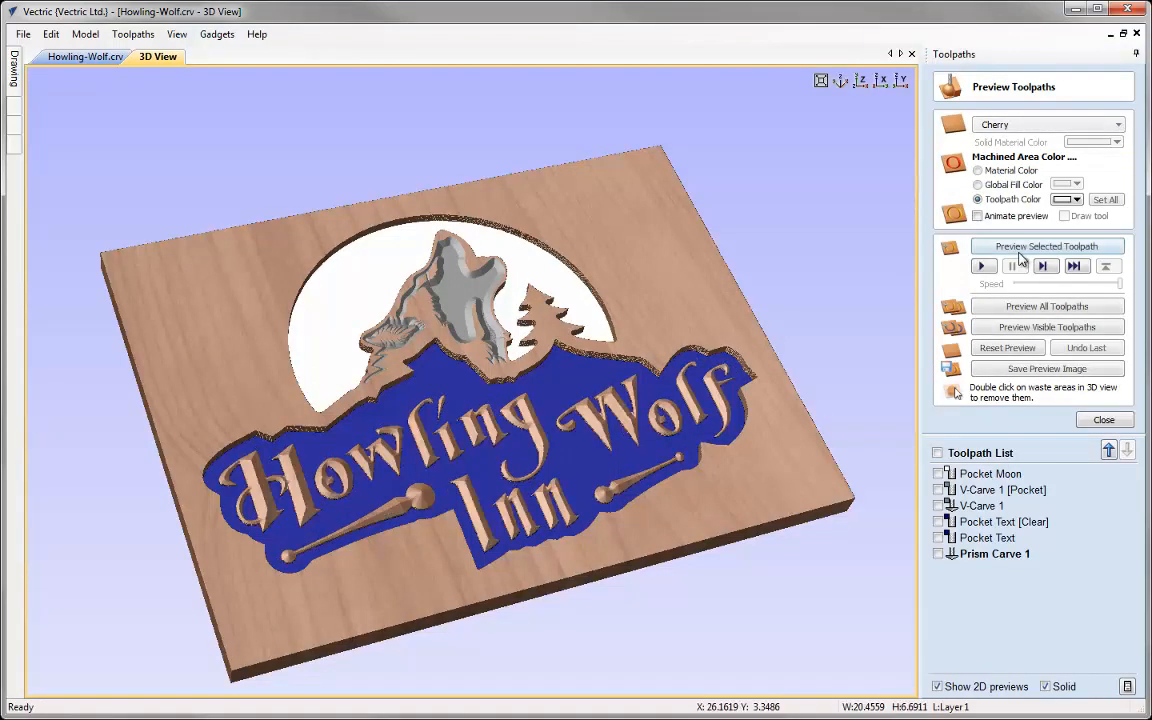
{"action": "scroll", "coordinate": [495, 425], "scroll_direction": "up", "scroll_amount": 4}
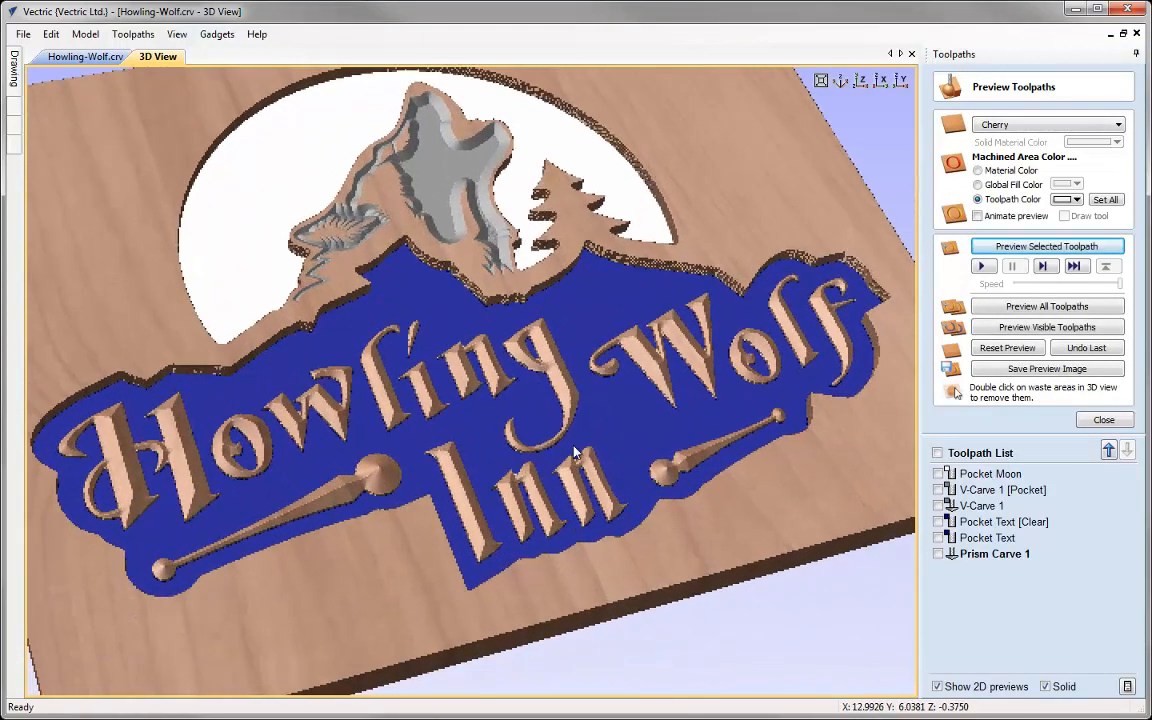
{"action": "left_click", "coordinate": [975, 554]}
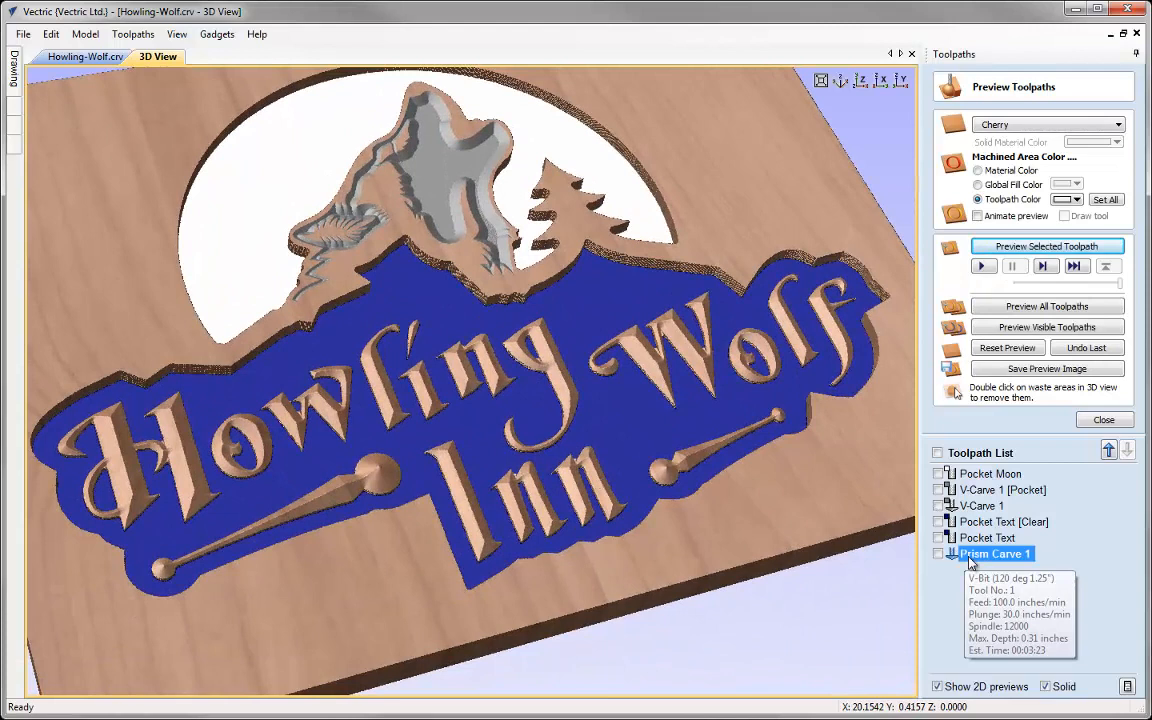
{"action": "left_click", "coordinate": [1075, 200]}
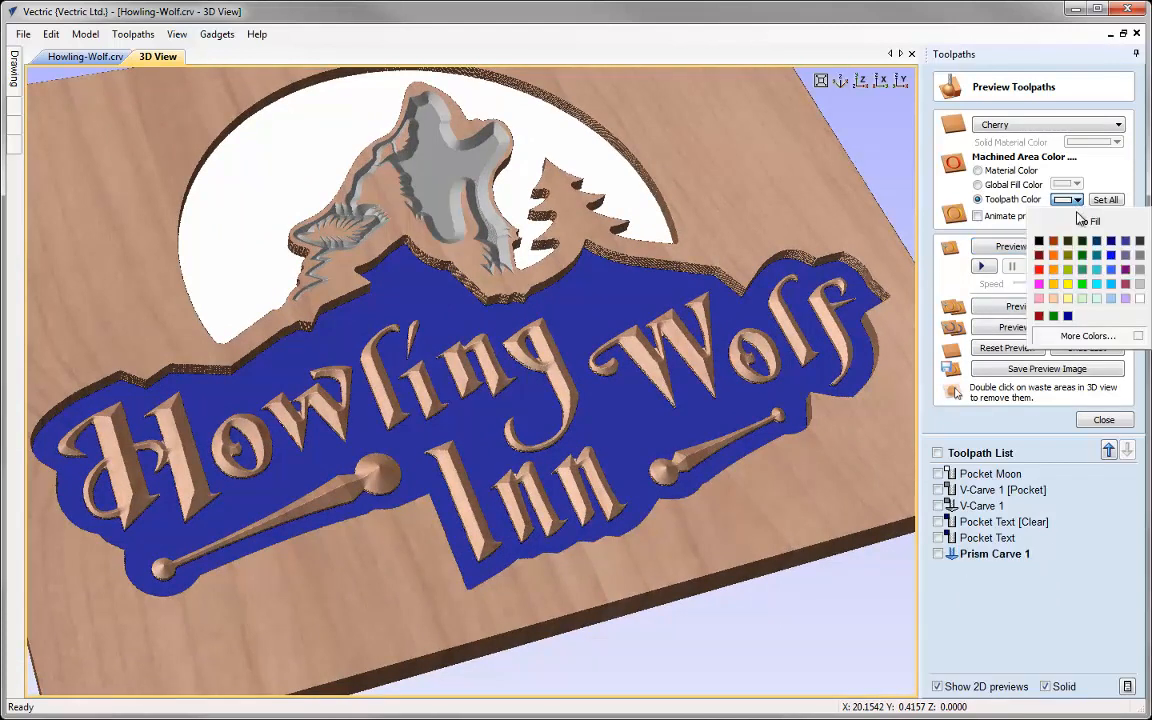
{"action": "left_click", "coordinate": [1052, 285]}
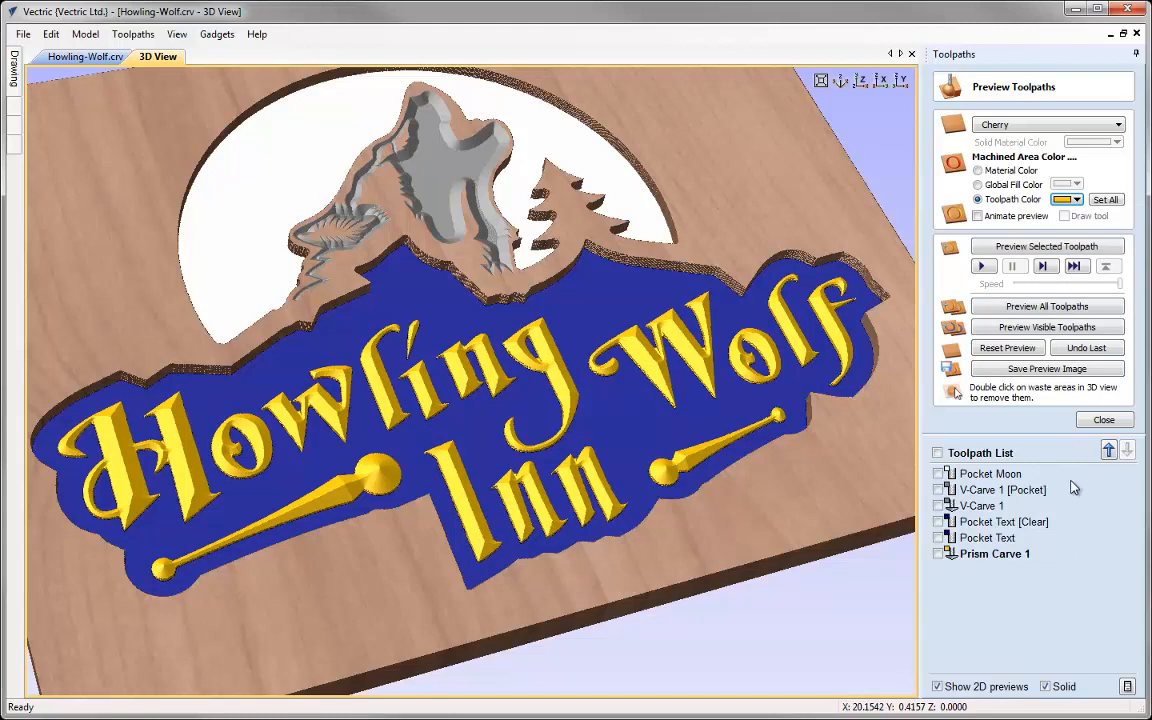
{"action": "left_click", "coordinate": [821, 80]}
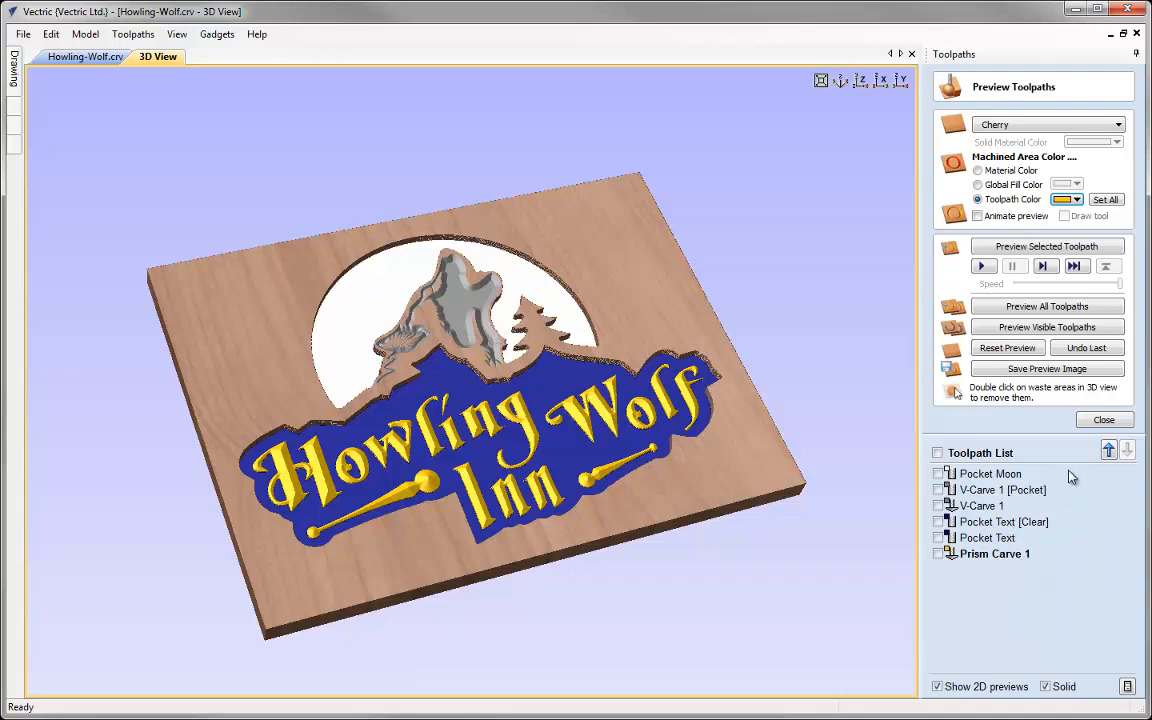
{"action": "left_click", "coordinate": [1101, 421]}
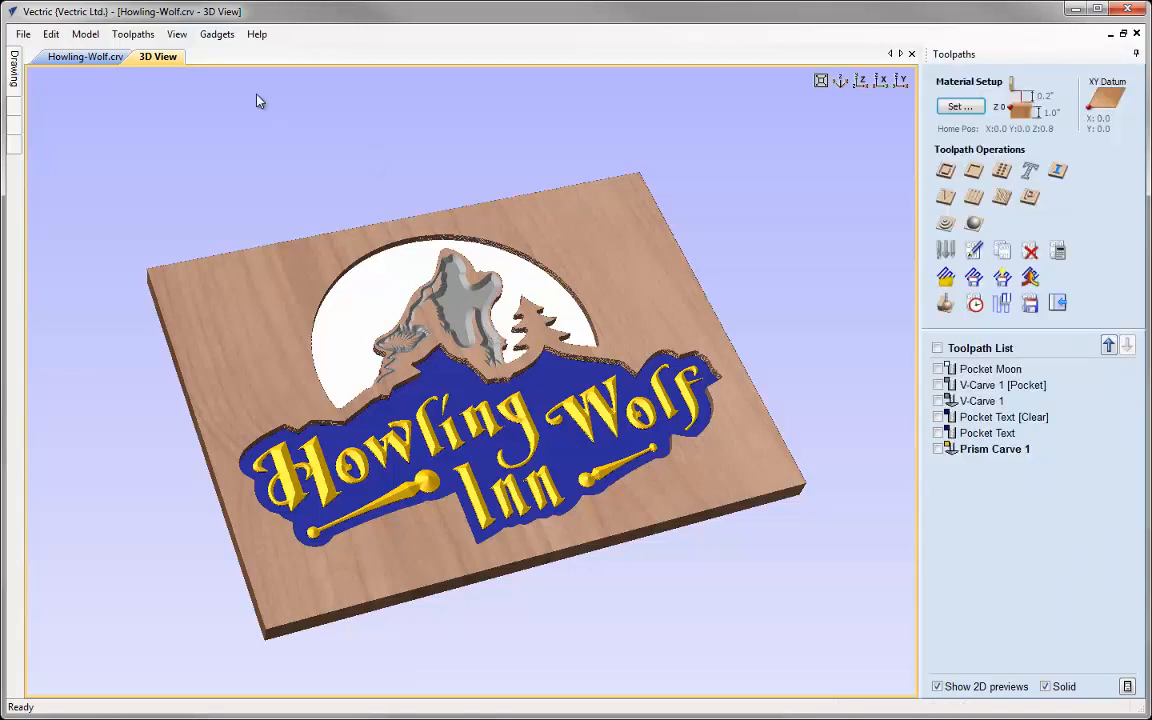
Start an outside 2D Profile toolpath on the sign's outer outline with a cut depth of 1 inch and End Mill (0.25 inch).
{"action": "left_click", "coordinate": [87, 56]}
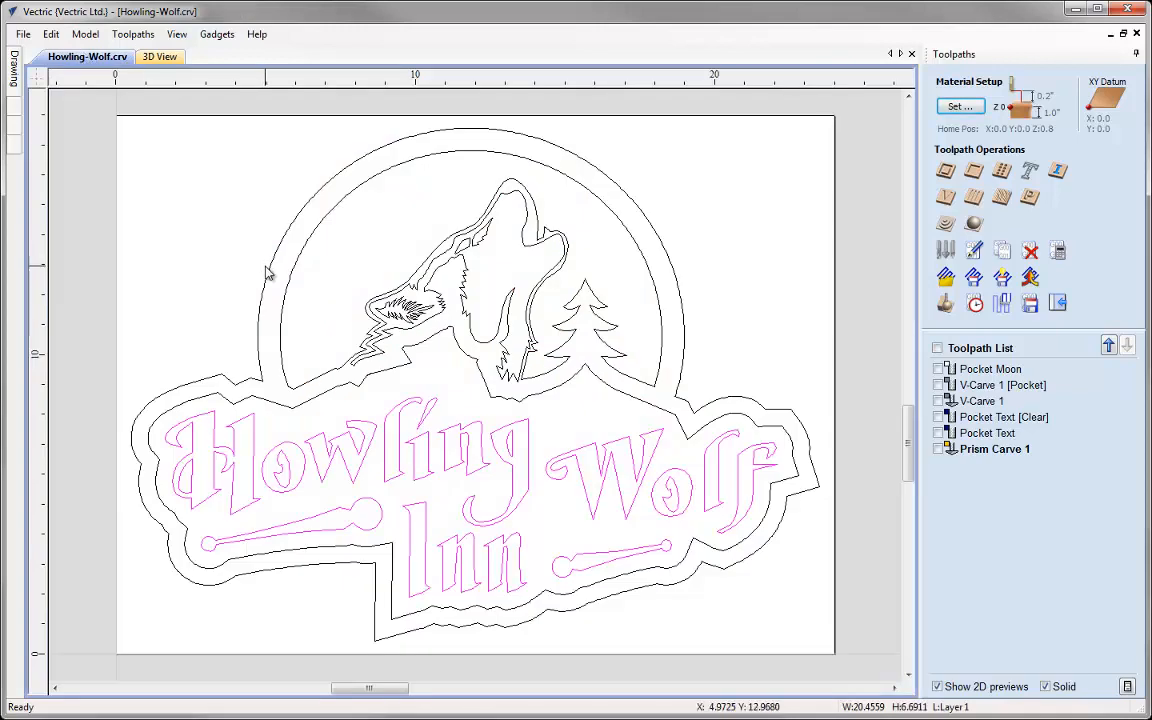
{"action": "left_click", "coordinate": [259, 322]}
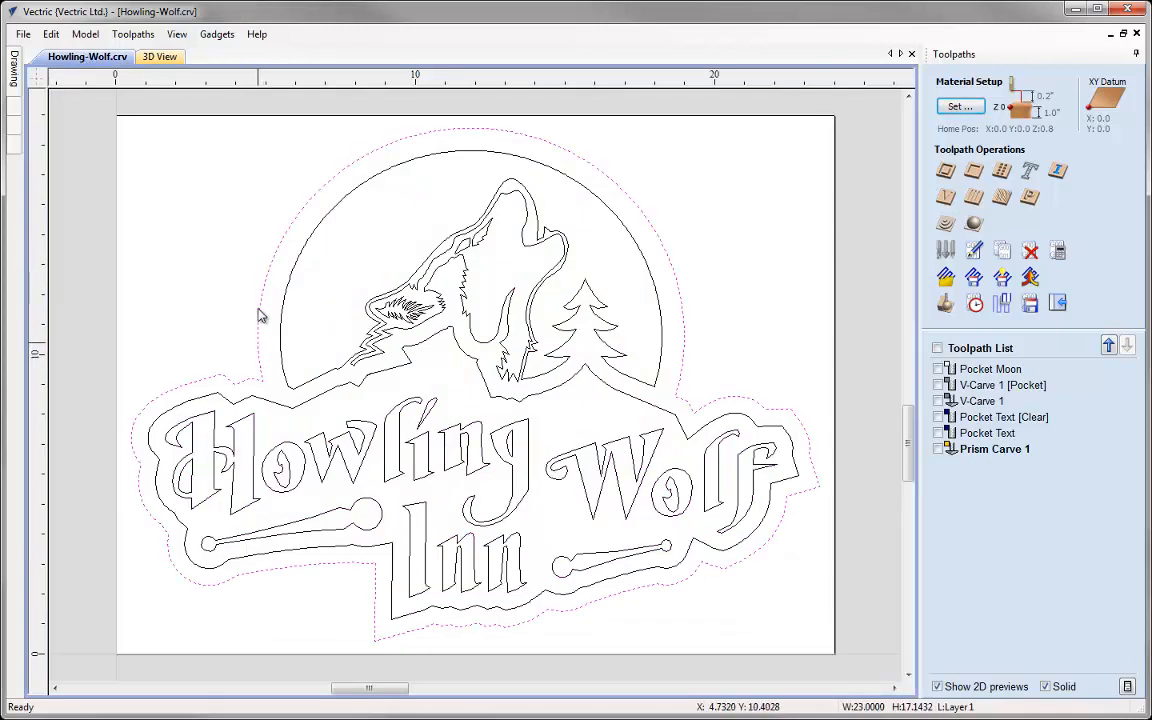
{"action": "left_click", "coordinate": [946, 172]}
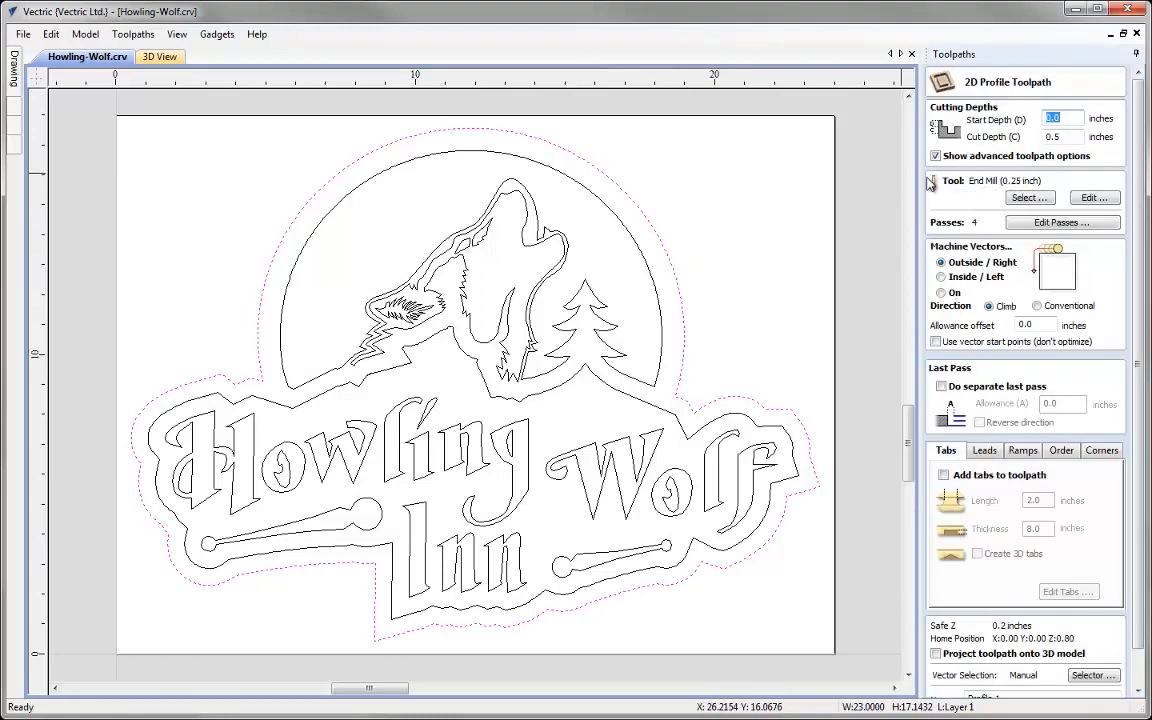
{"action": "double_click", "coordinate": [1066, 137]}
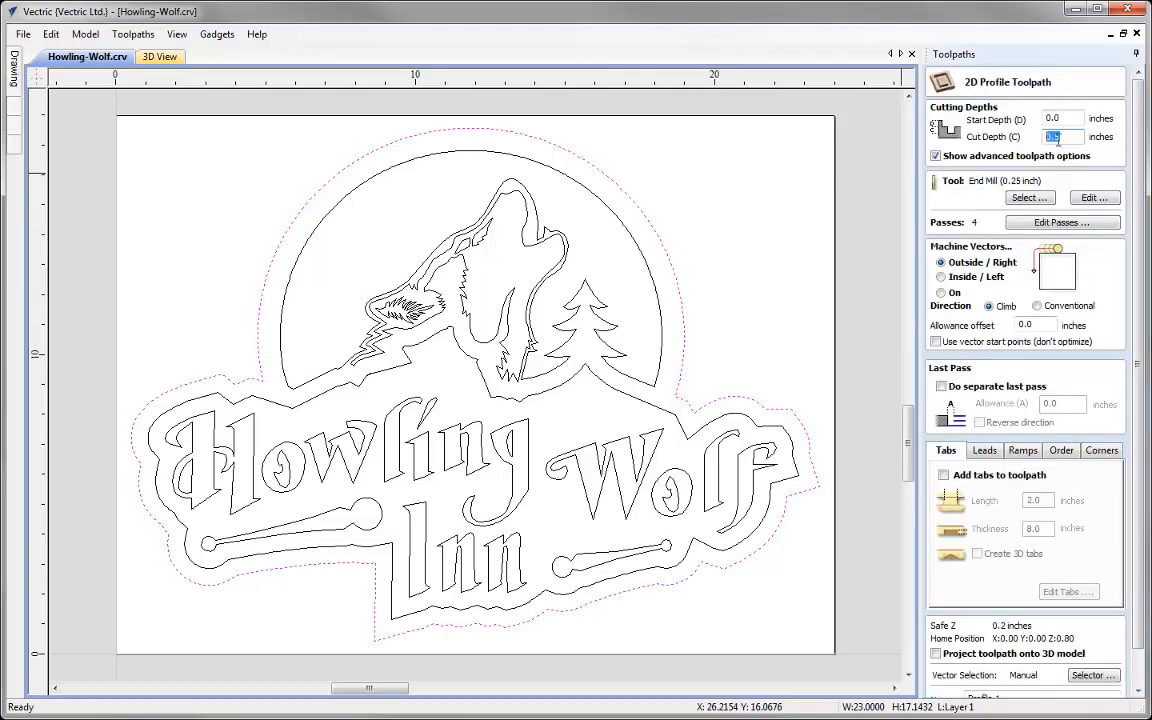
{"action": "type", "text": "1"}
{"action": "left_click", "coordinate": [1029, 197]}
{"action": "double_click", "coordinate": [425, 241]}
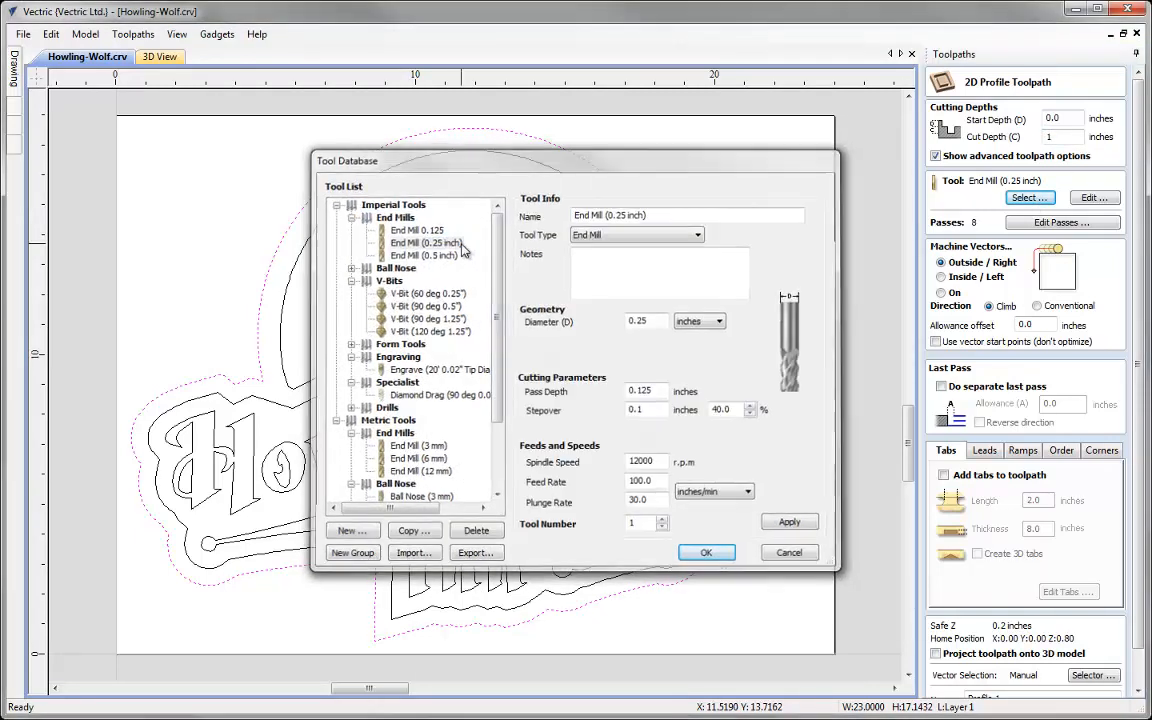
Set the profile end mill's pass depth to 0.25 inches.
{"action": "left_click", "coordinate": [1094, 197]}
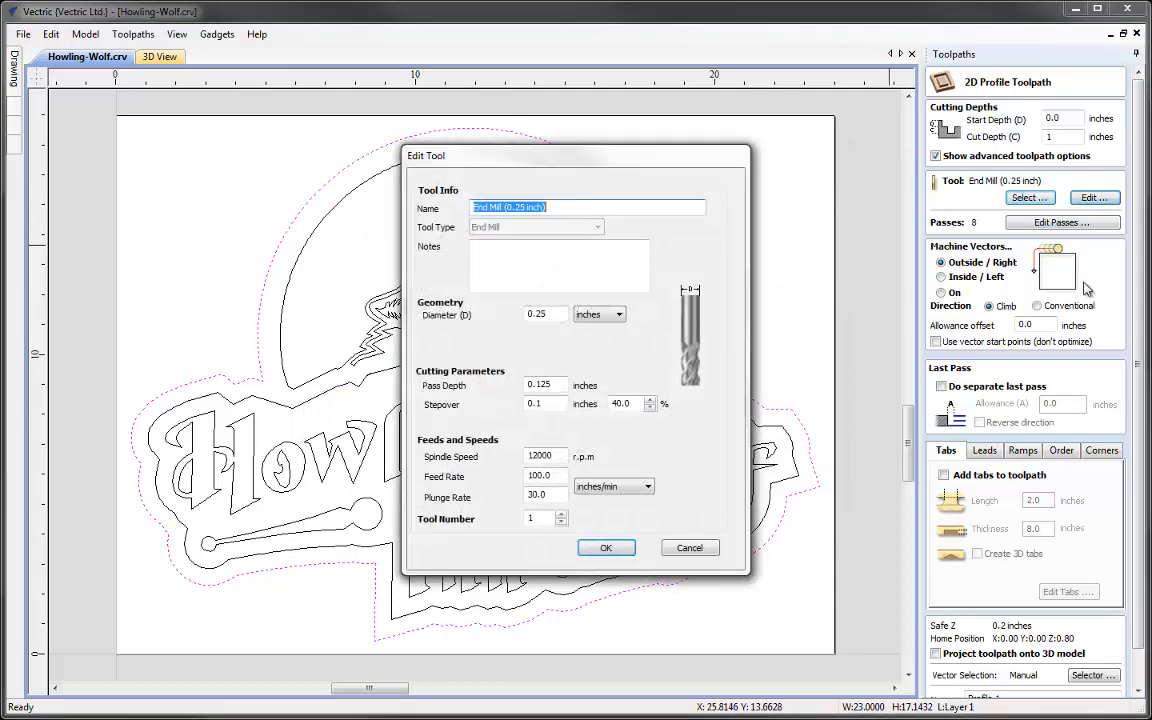
{"action": "double_click", "coordinate": [540, 385]}
{"action": "type", "text": "0.25"}
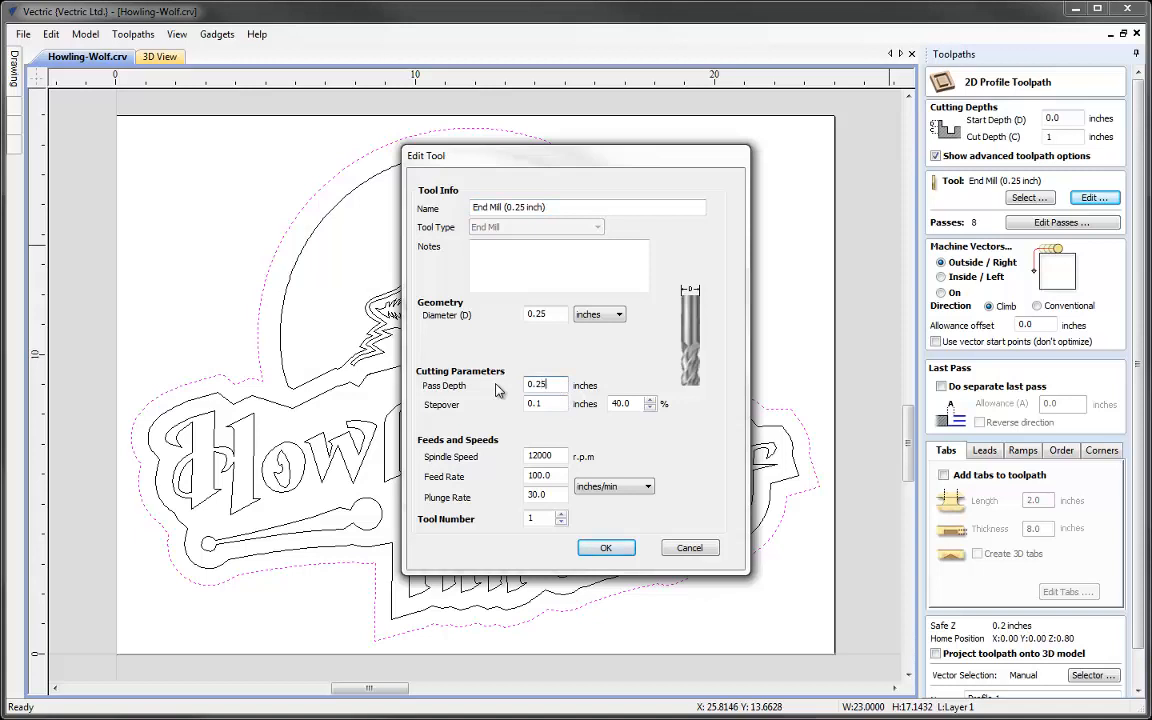
{"action": "left_click", "coordinate": [606, 549]}
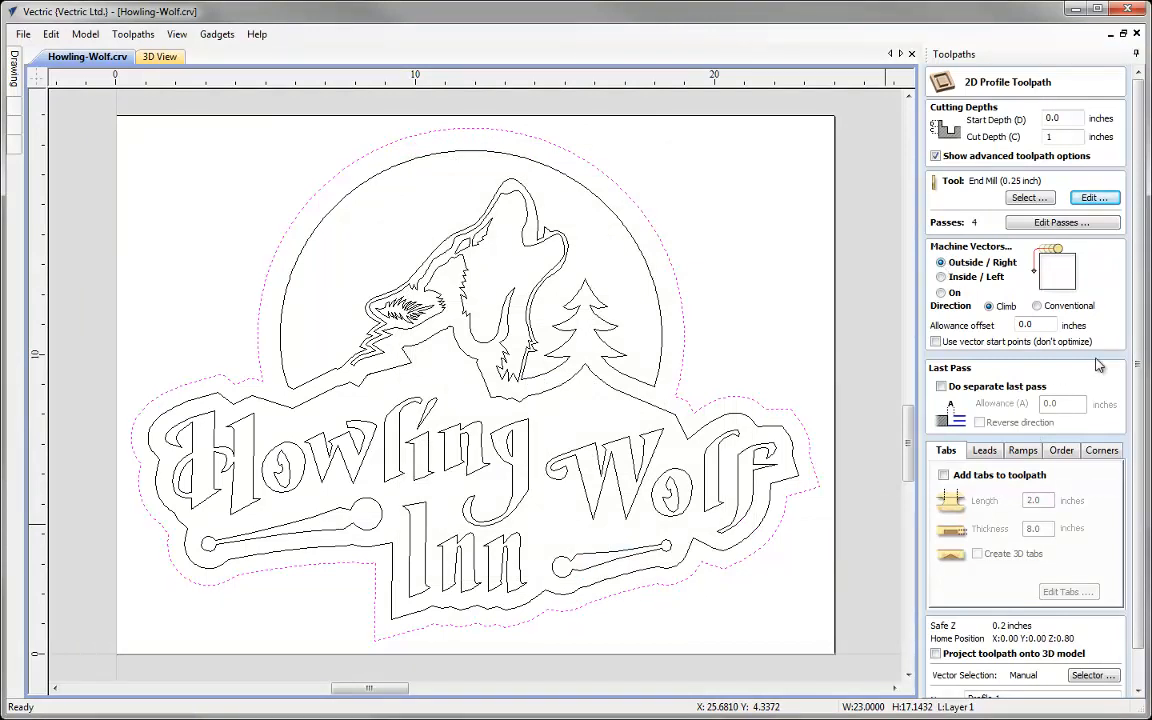
Add a separate last pass with an allowance of 0.05 inches to the outer profile toolpath.
{"action": "scroll", "coordinate": [963, 430], "scroll_direction": "down", "scroll_amount": 2}
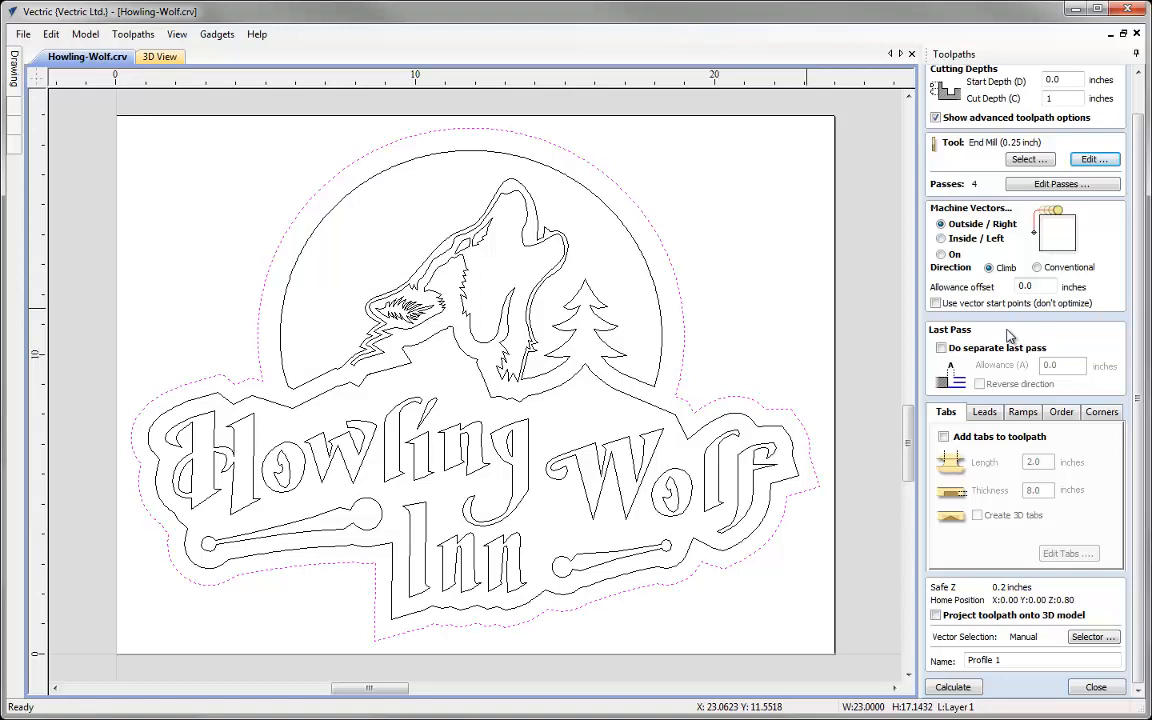
{"action": "left_click", "coordinate": [941, 347]}
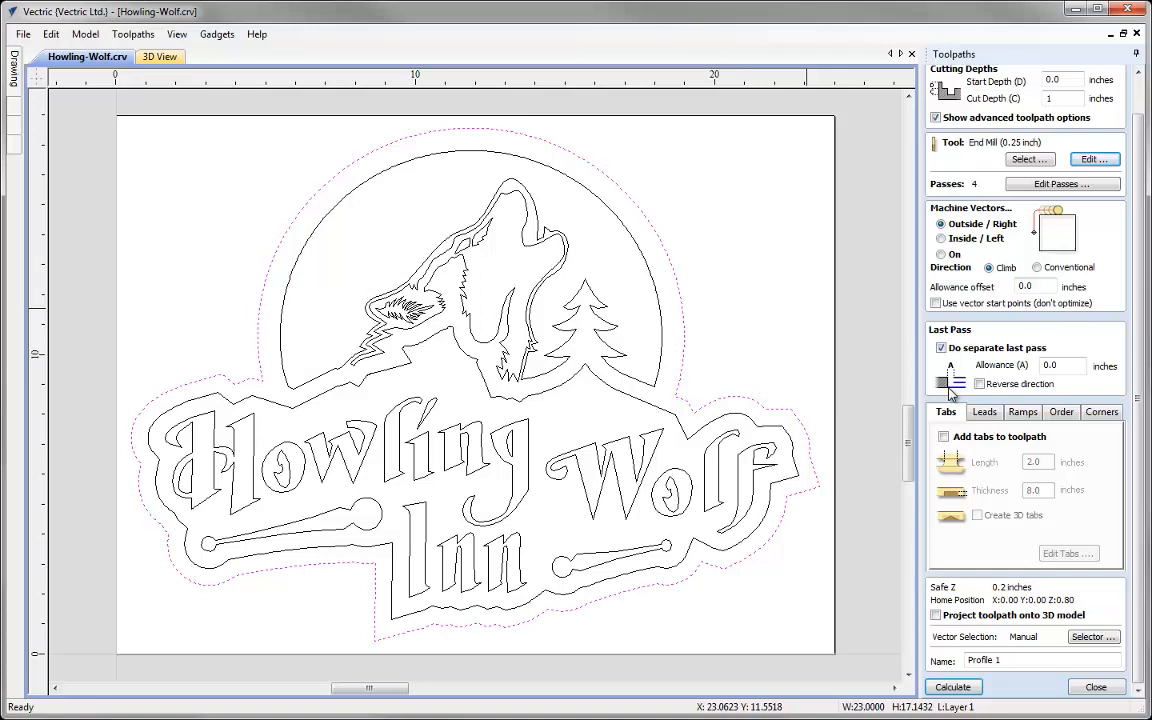
{"action": "left_click", "coordinate": [1065, 370]}
{"action": "type", "text": "5"}
Name the profile toolpath Profile Cutout and calculate it.
{"action": "double_click", "coordinate": [1006, 660]}
{"action": "type", "text": "Cutout"}
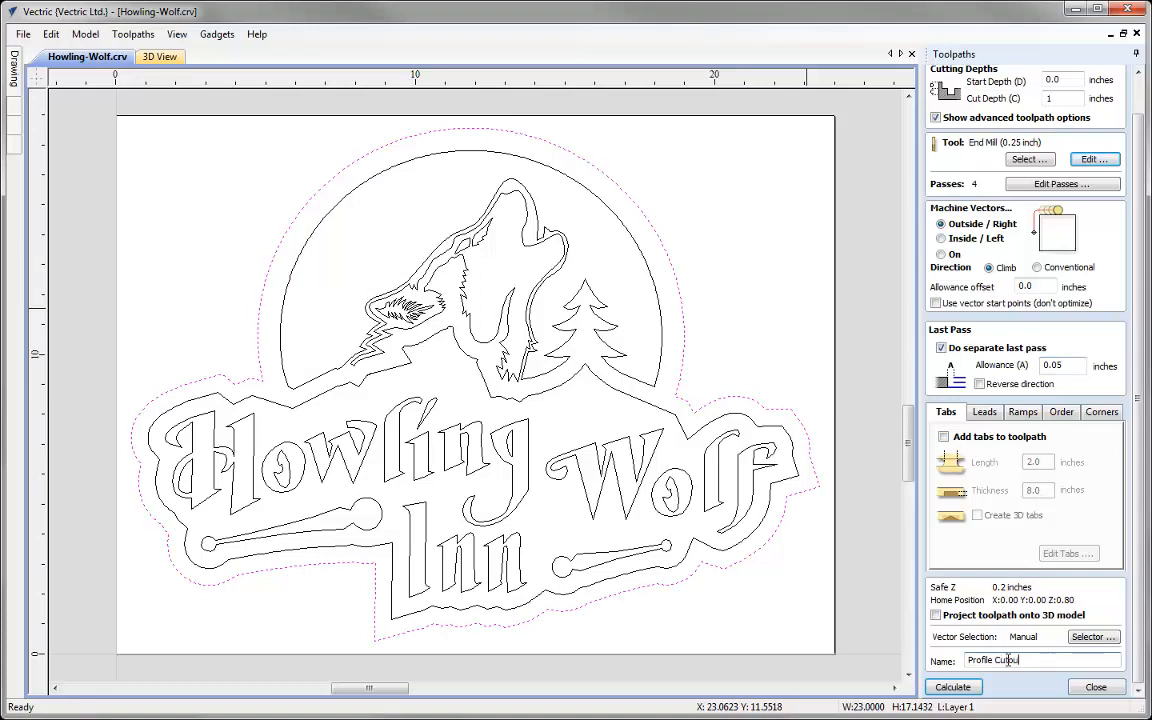
{"action": "left_click", "coordinate": [955, 688]}
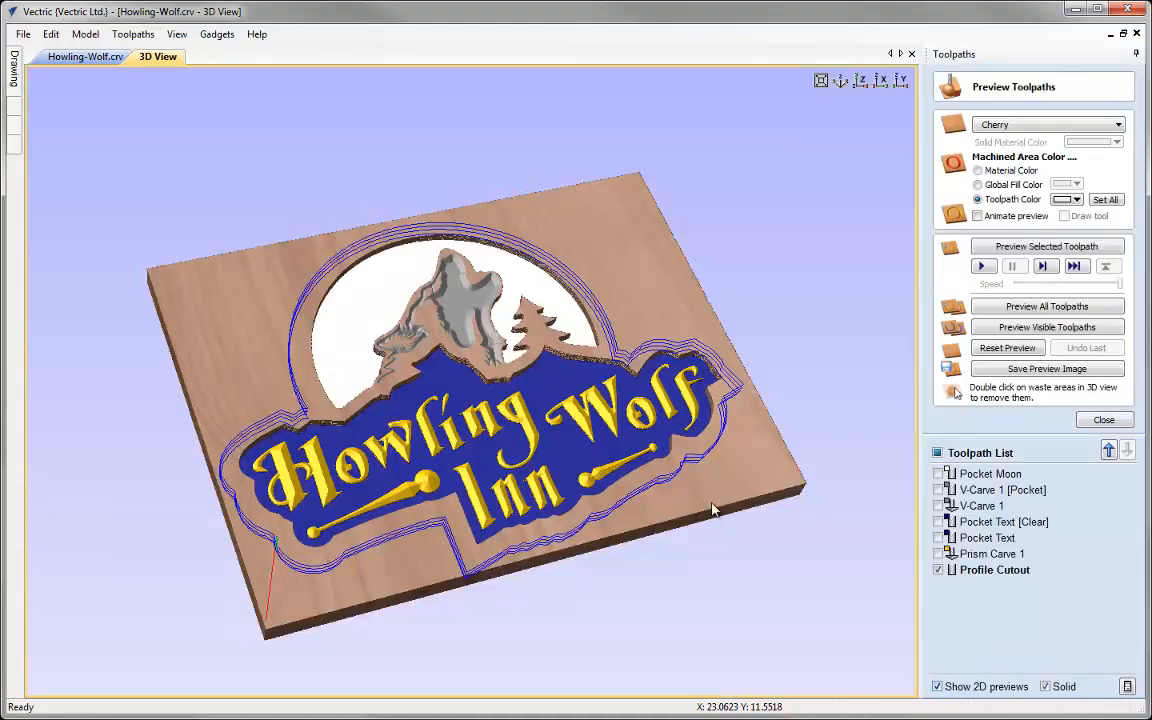
Preview the Profile Cutout toolpath and remove the waste material around the sign.
{"action": "left_click_drag", "start_coordinate": [640, 500], "coordinate": [545, 523]}
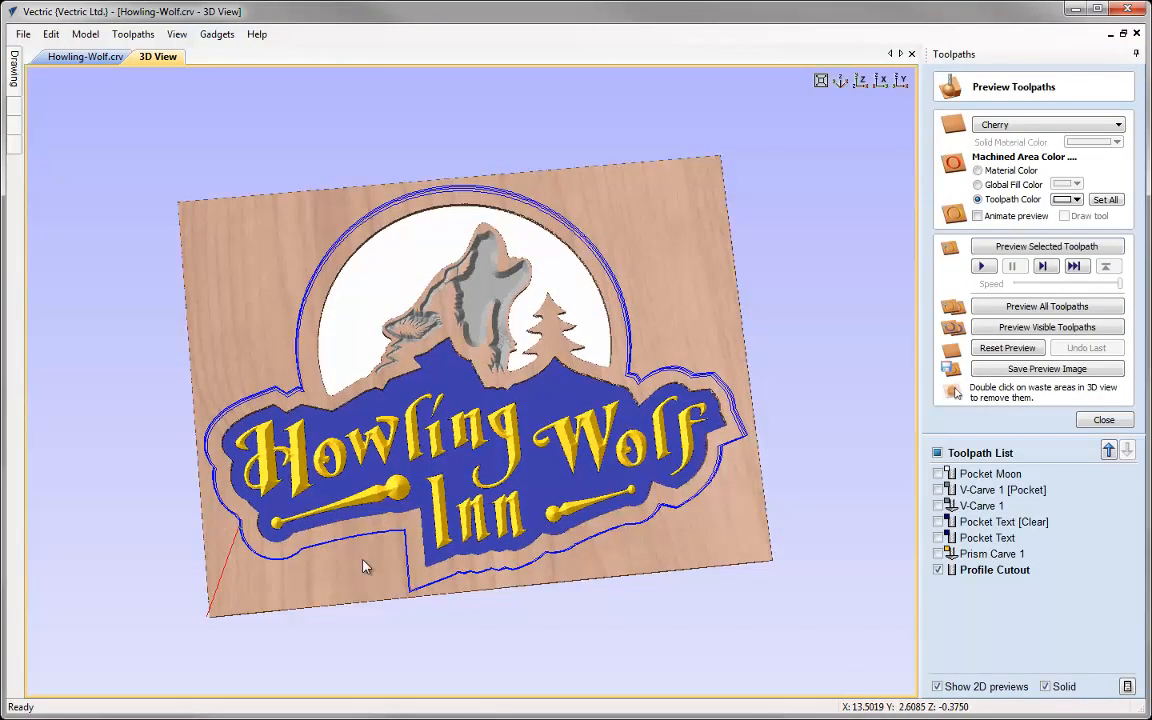
{"action": "scroll", "coordinate": [447, 385], "scroll_direction": "up", "scroll_amount": 5}
{"action": "scroll", "coordinate": [435, 520], "scroll_direction": "up", "scroll_amount": 4}
{"action": "left_click_drag", "start_coordinate": [437, 556], "coordinate": [424, 488]}
{"action": "scroll", "coordinate": [424, 488], "scroll_direction": "up", "scroll_amount": 3}
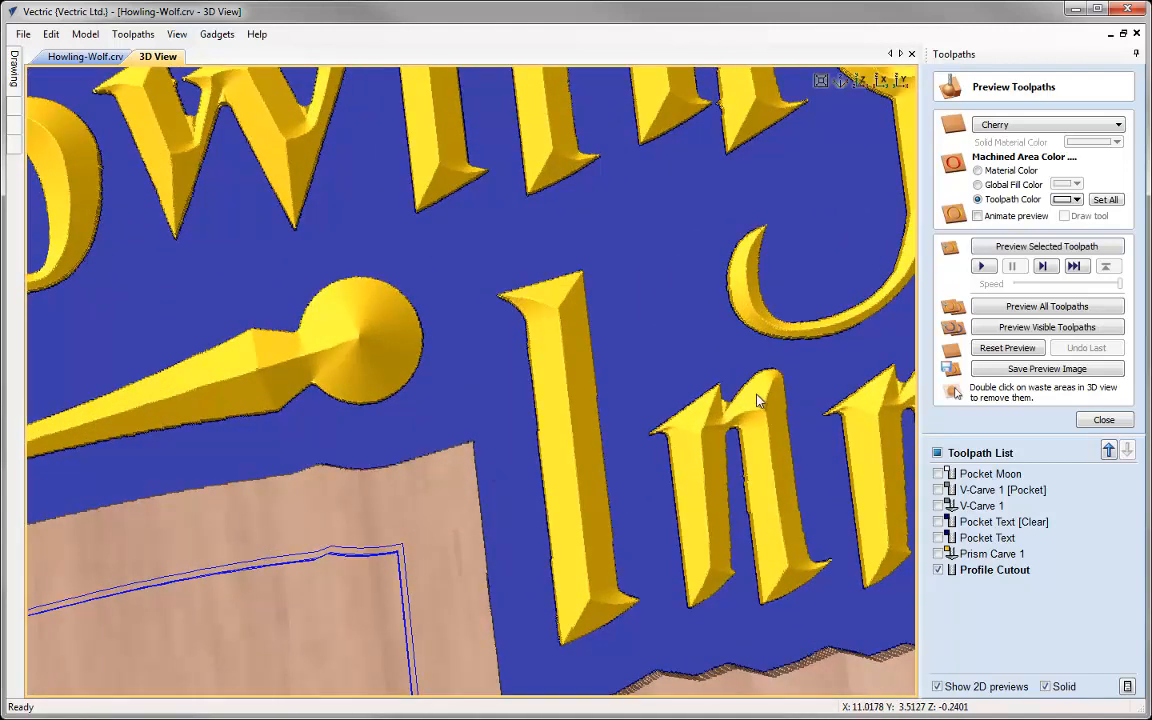
{"action": "left_click", "coordinate": [839, 84]}
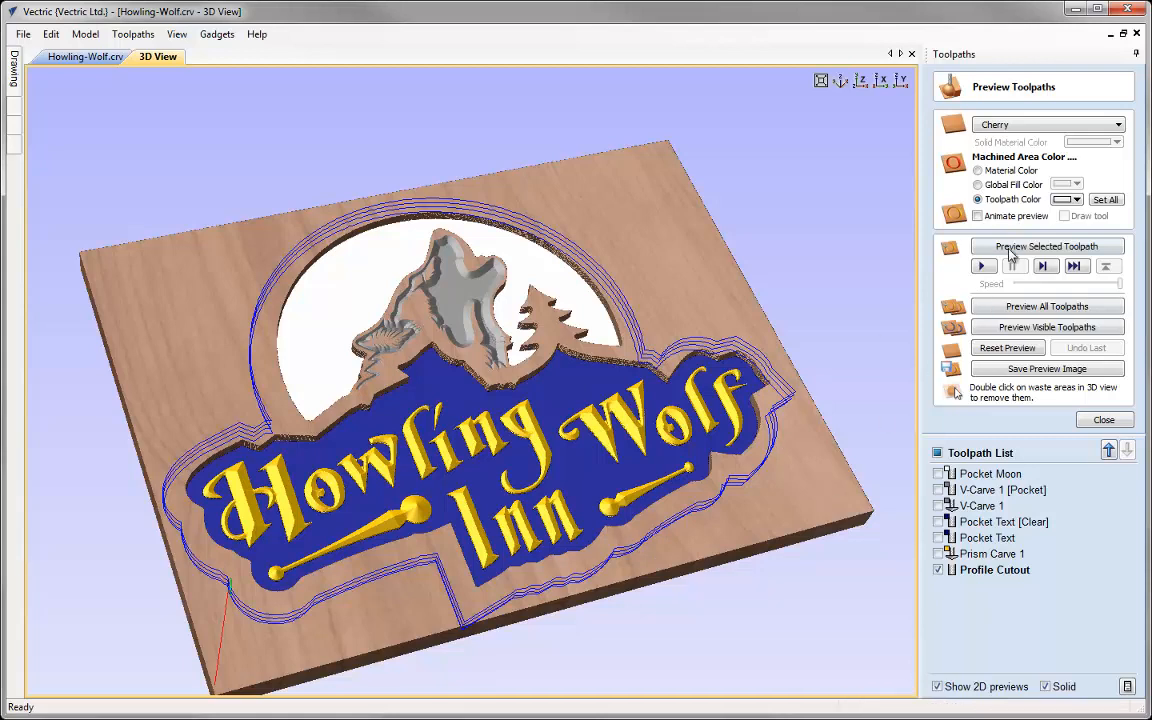
{"action": "left_click", "coordinate": [1046, 246]}
{"action": "left_click_drag", "start_coordinate": [480, 600], "coordinate": [602, 479]}
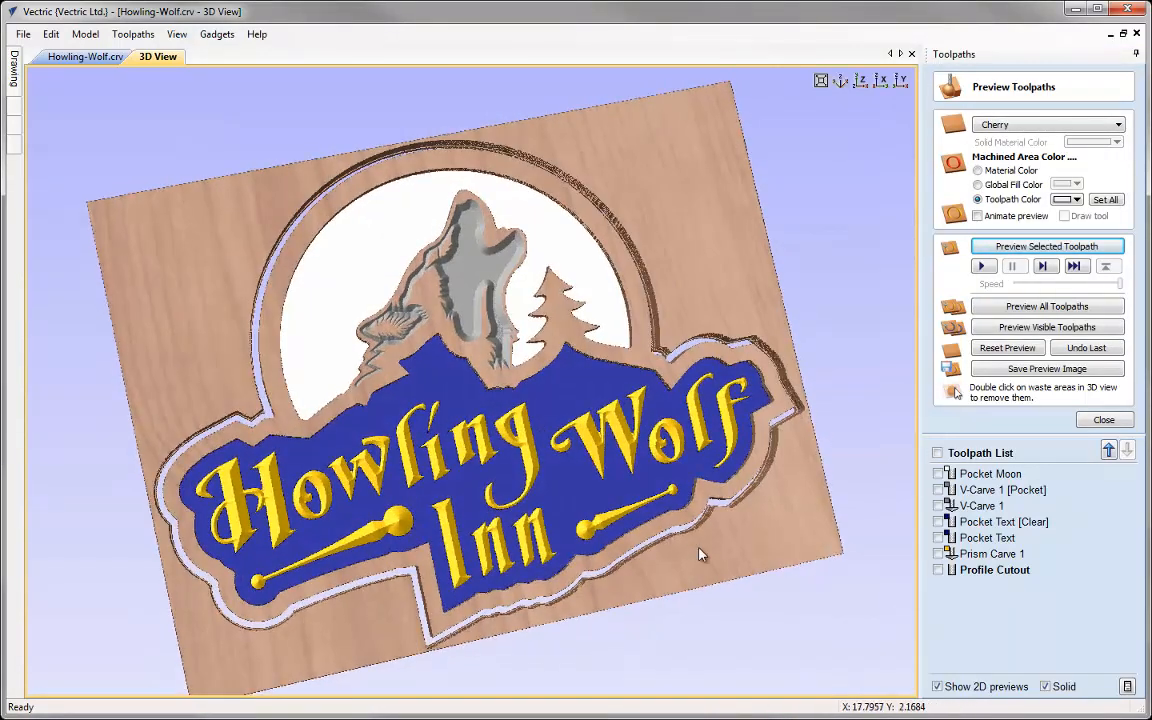
{"action": "double_click", "coordinate": [697, 276]}
{"action": "left_click_drag", "start_coordinate": [697, 568], "coordinate": [596, 533]}
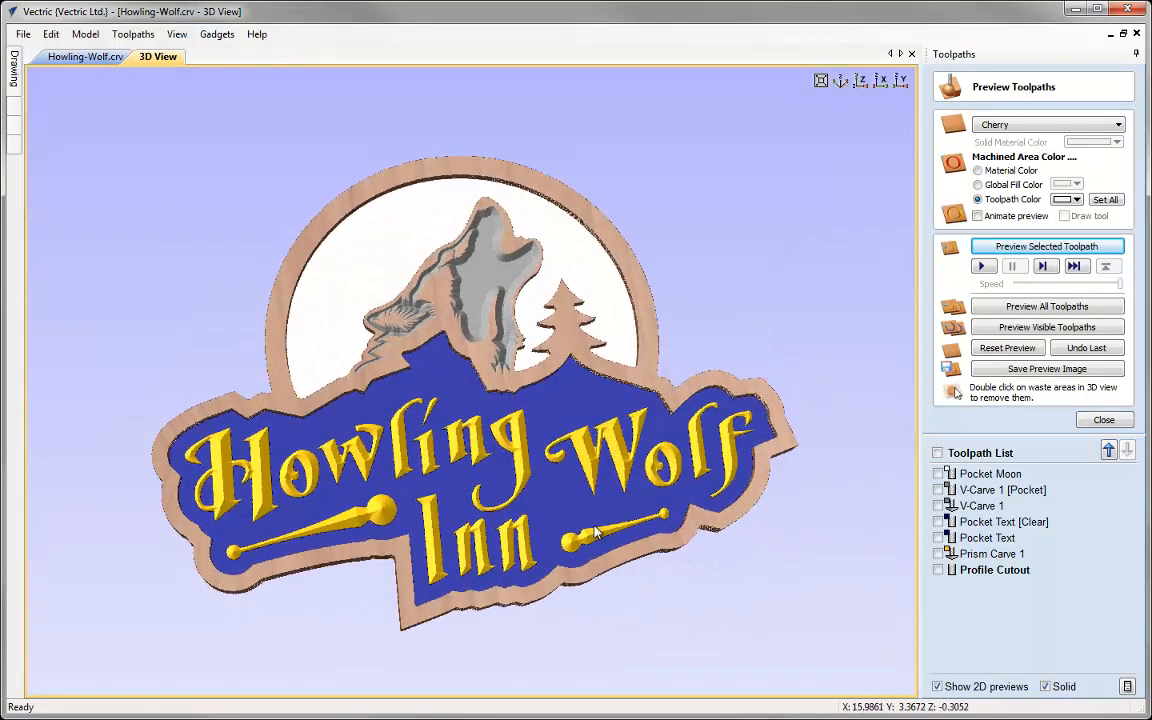
{"action": "scroll", "coordinate": [548, 515], "scroll_direction": "up", "scroll_amount": 4}
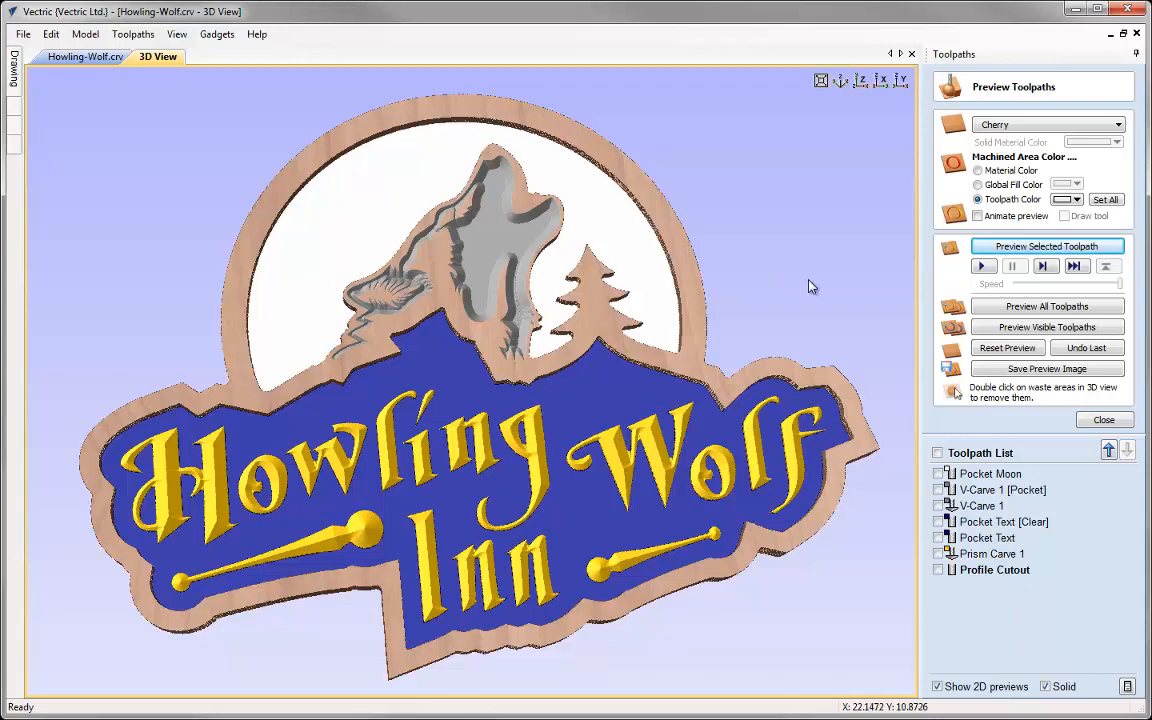
Switch the preview material from Cherry to a solid color and make it black.
{"action": "left_click", "coordinate": [1090, 127]}
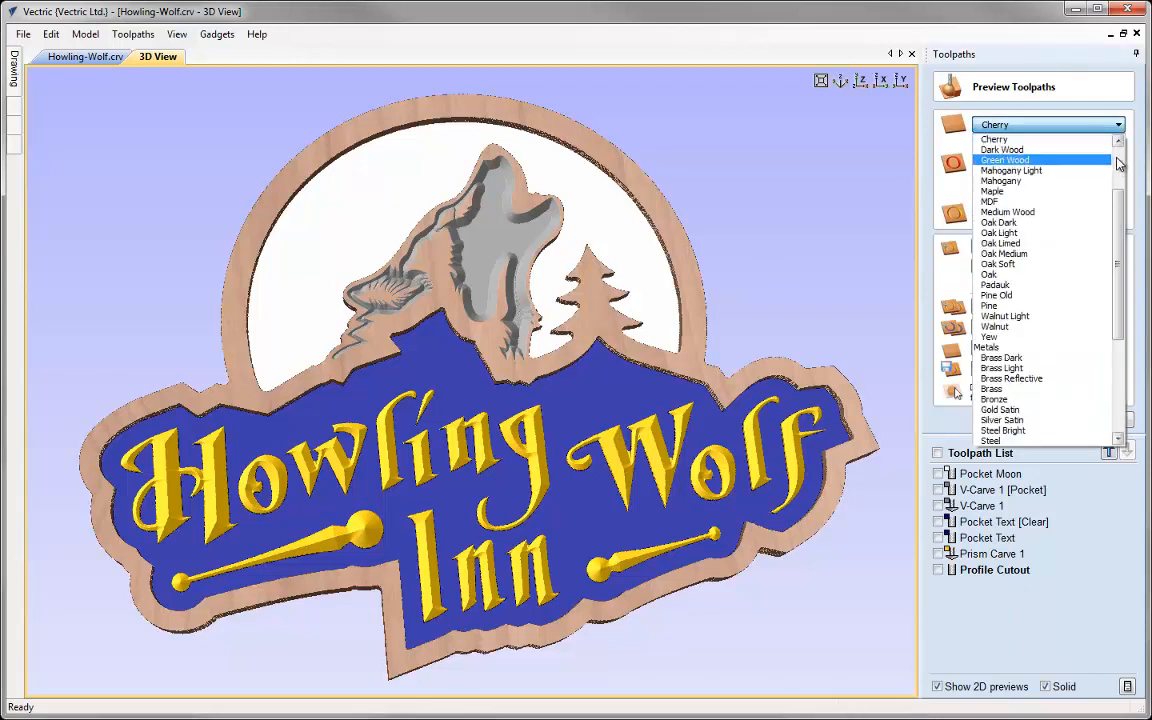
{"action": "scroll", "coordinate": [1010, 150], "scroll_direction": "up", "scroll_amount": 3}
{"action": "left_click", "coordinate": [1005, 139]}
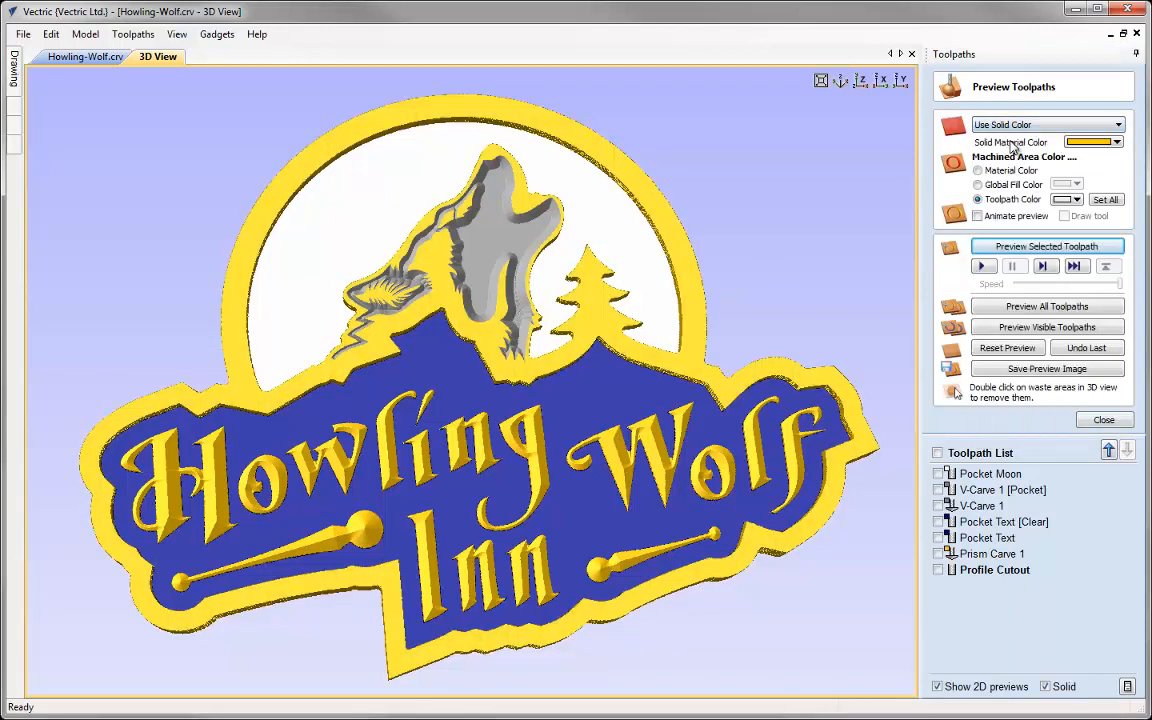
{"action": "left_click", "coordinate": [1100, 142]}
{"action": "left_click", "coordinate": [1040, 184]}
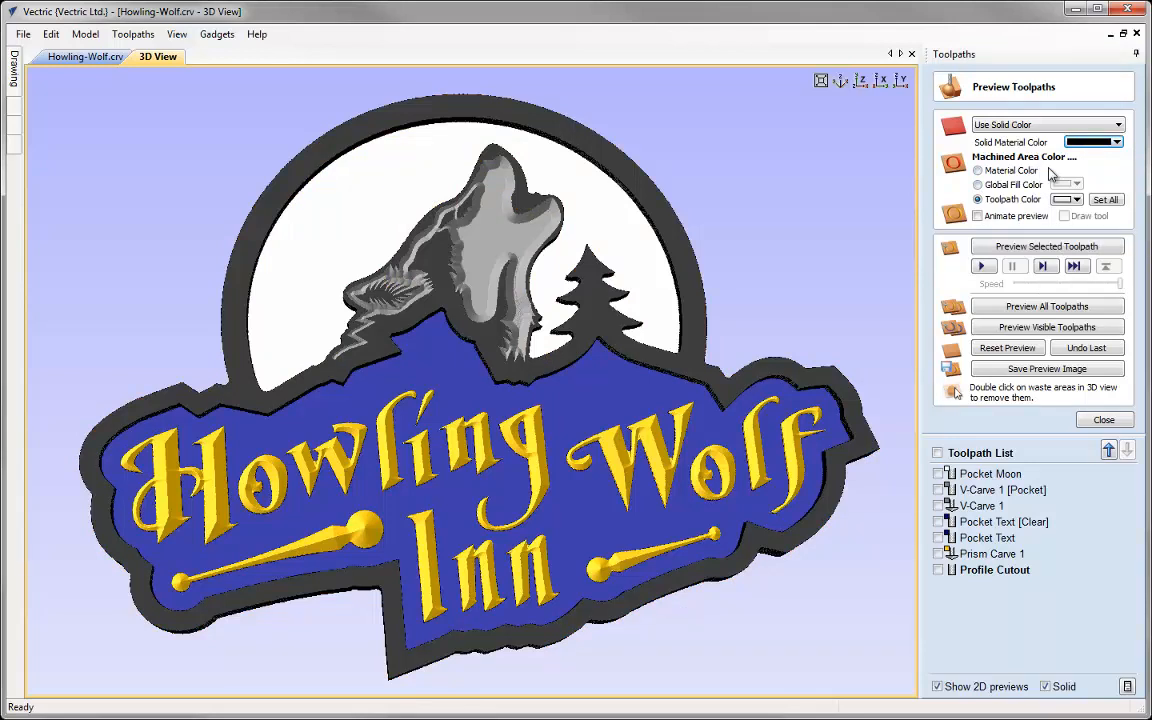
{"action": "left_click", "coordinate": [1045, 370]}
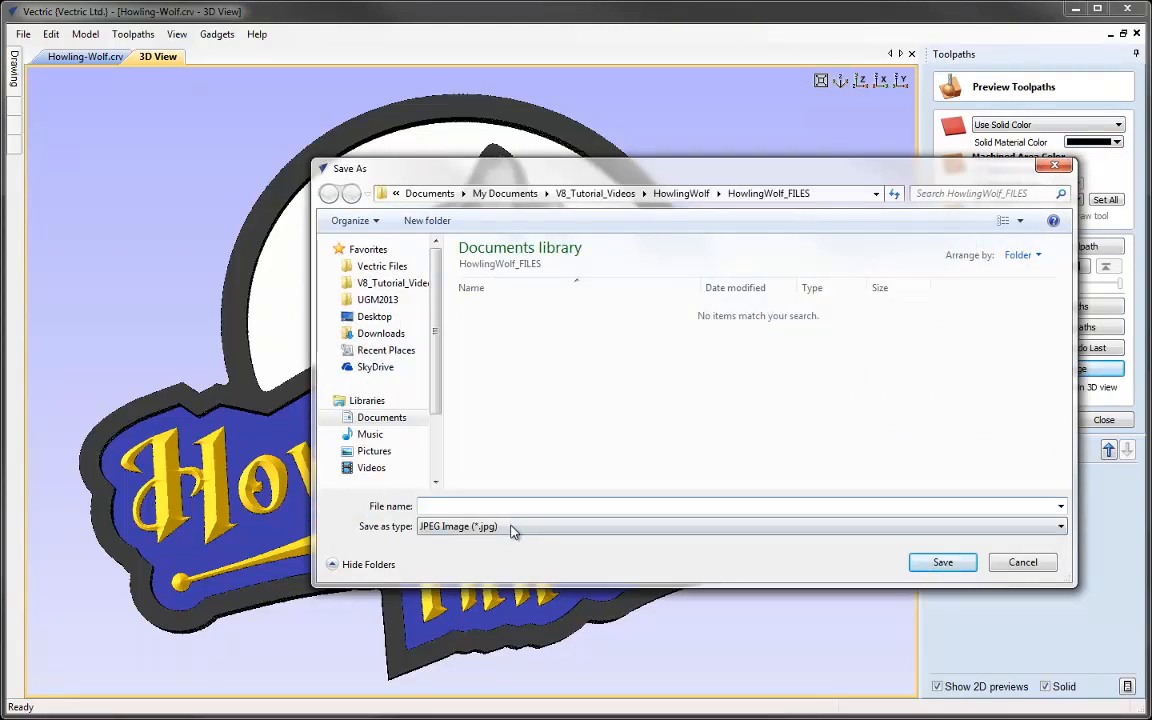
{"action": "left_click", "coordinate": [512, 527]}
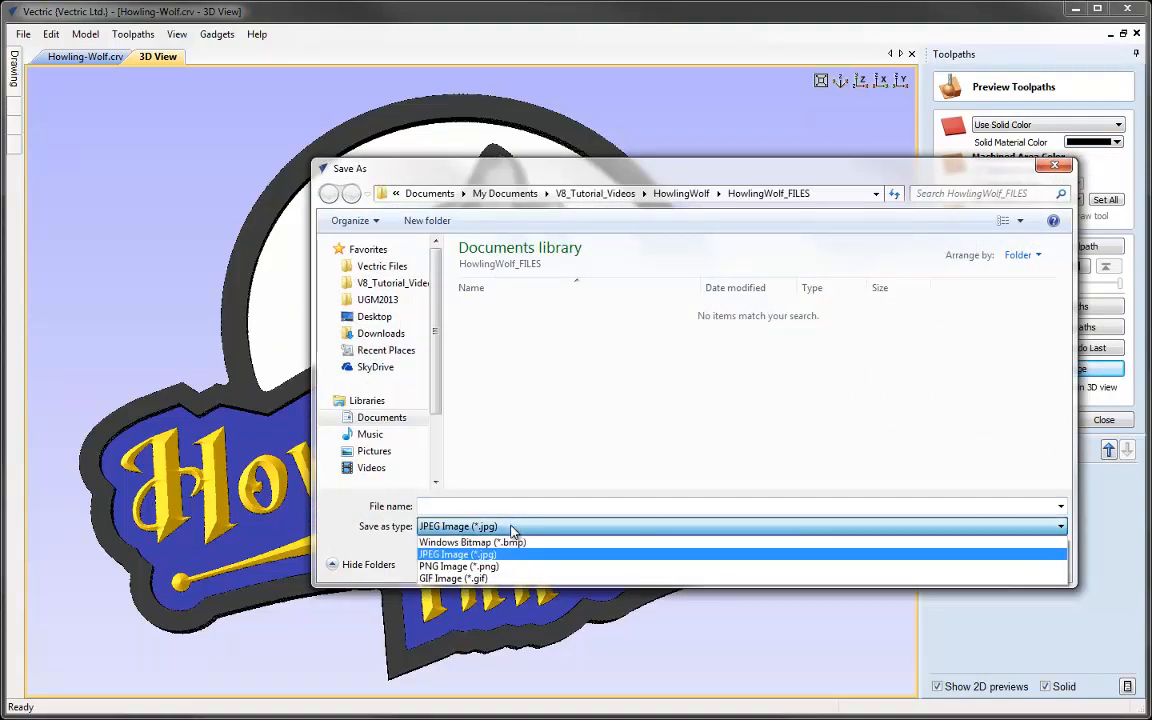
{"action": "left_click", "coordinate": [854, 468]}
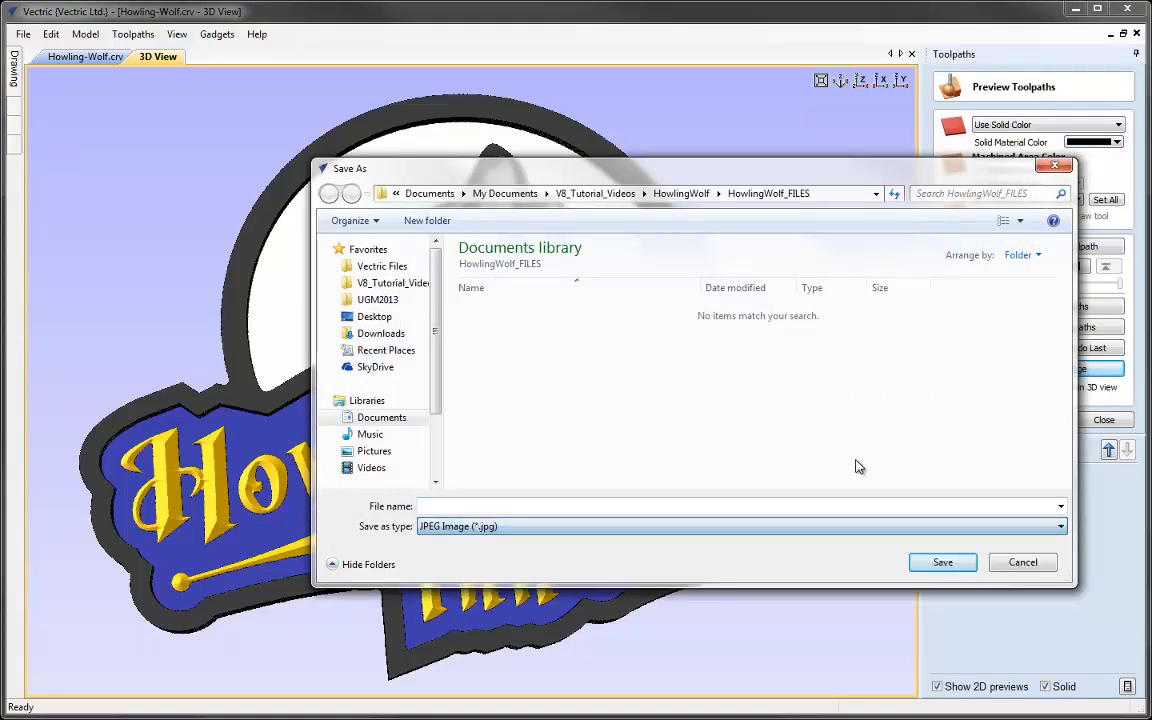
{"action": "left_click", "coordinate": [1023, 563]}
Set the machined area color of the Pocket Text [Clear] and Pocket Text toolpaths to dark green.
{"action": "mouse_move", "coordinate": [1034, 570]}
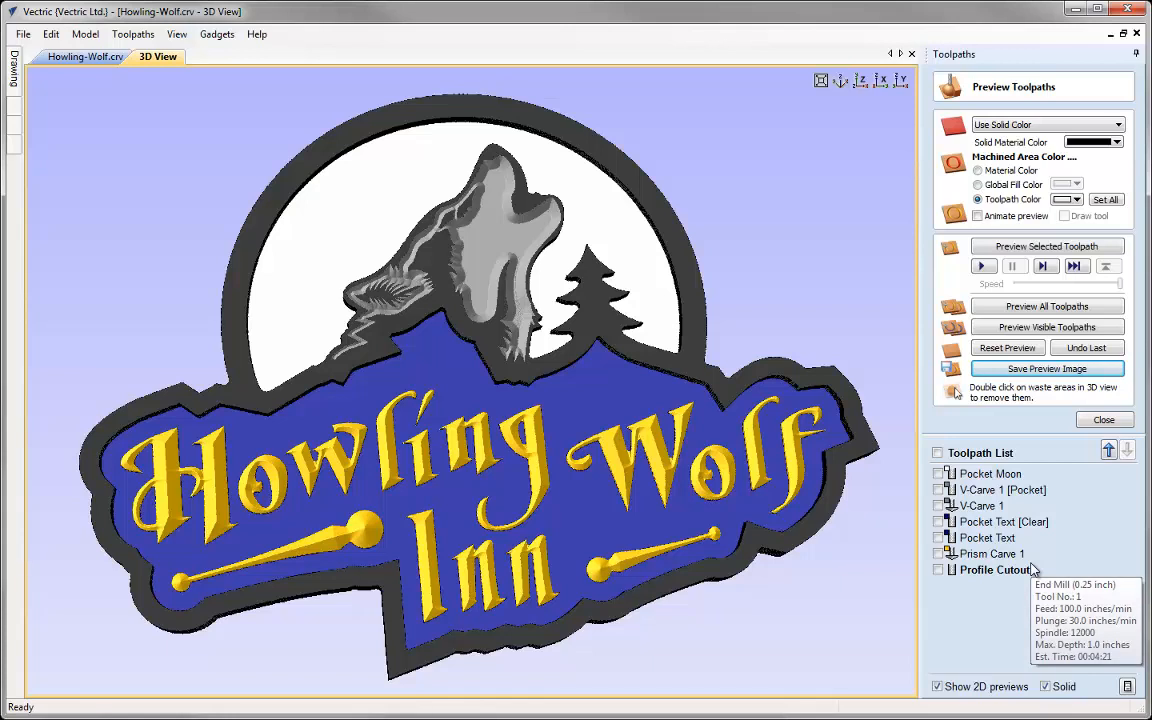
{"action": "left_click", "coordinate": [980, 522]}
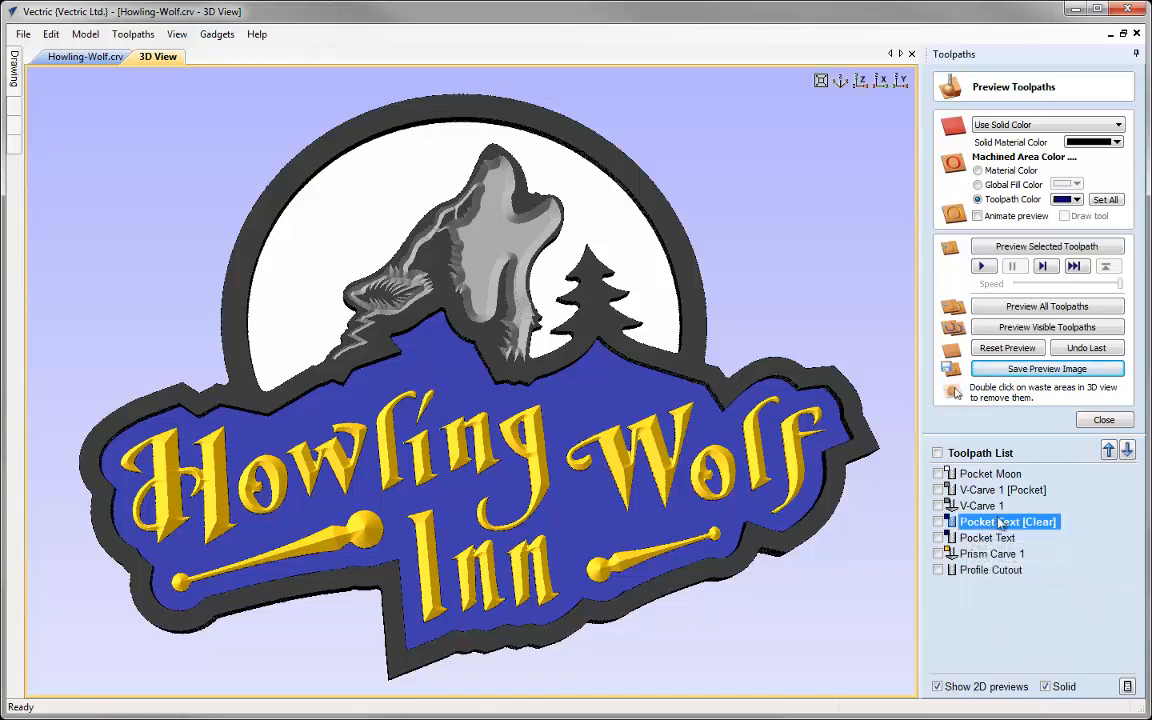
{"action": "left_click", "coordinate": [1072, 200]}
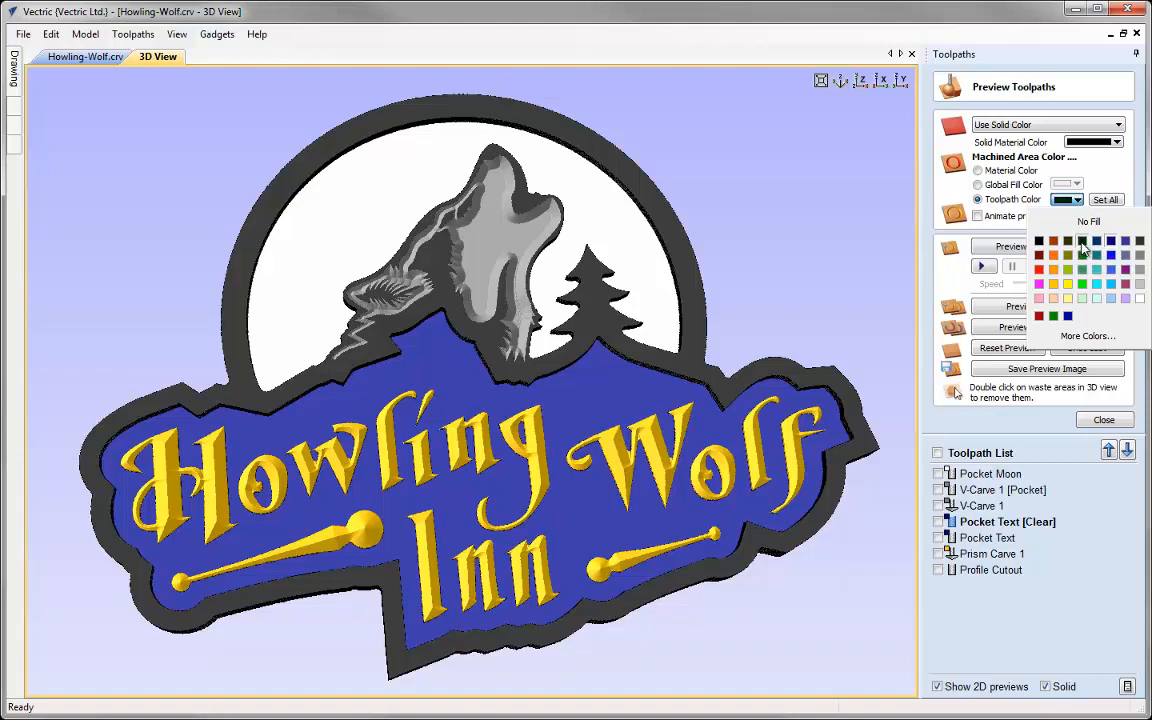
{"action": "left_click", "coordinate": [975, 235]}
{"action": "left_click", "coordinate": [985, 538]}
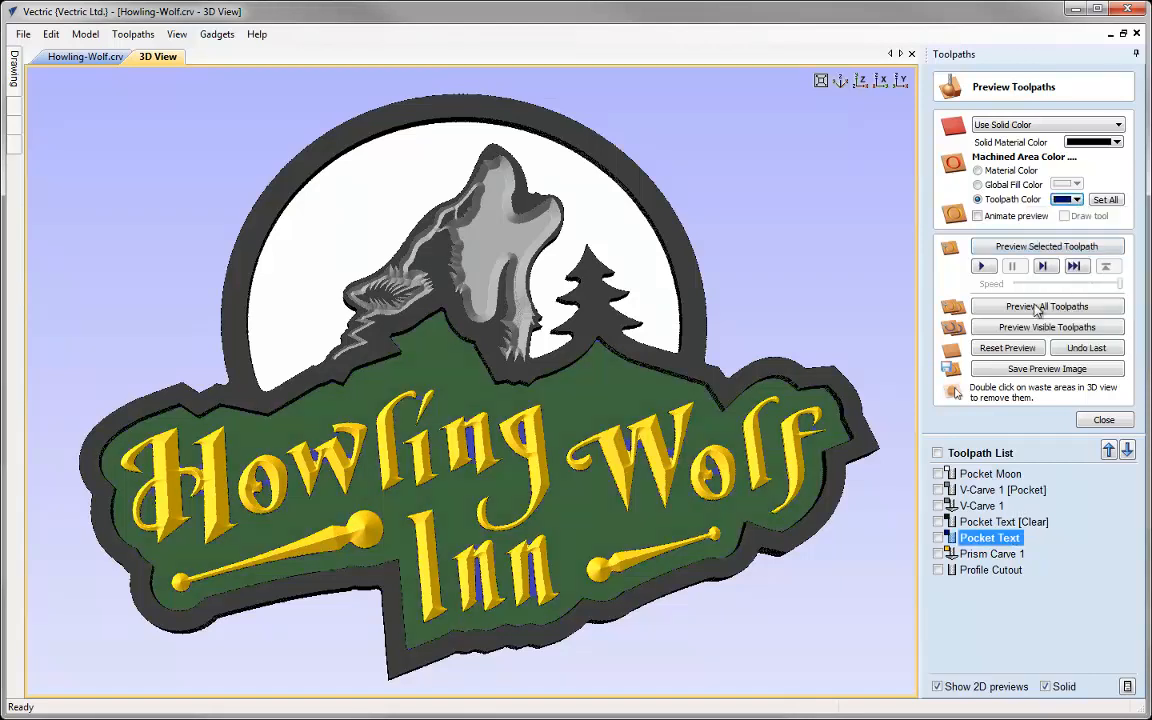
{"action": "left_click", "coordinate": [1072, 200]}
{"action": "left_click", "coordinate": [1081, 242]}
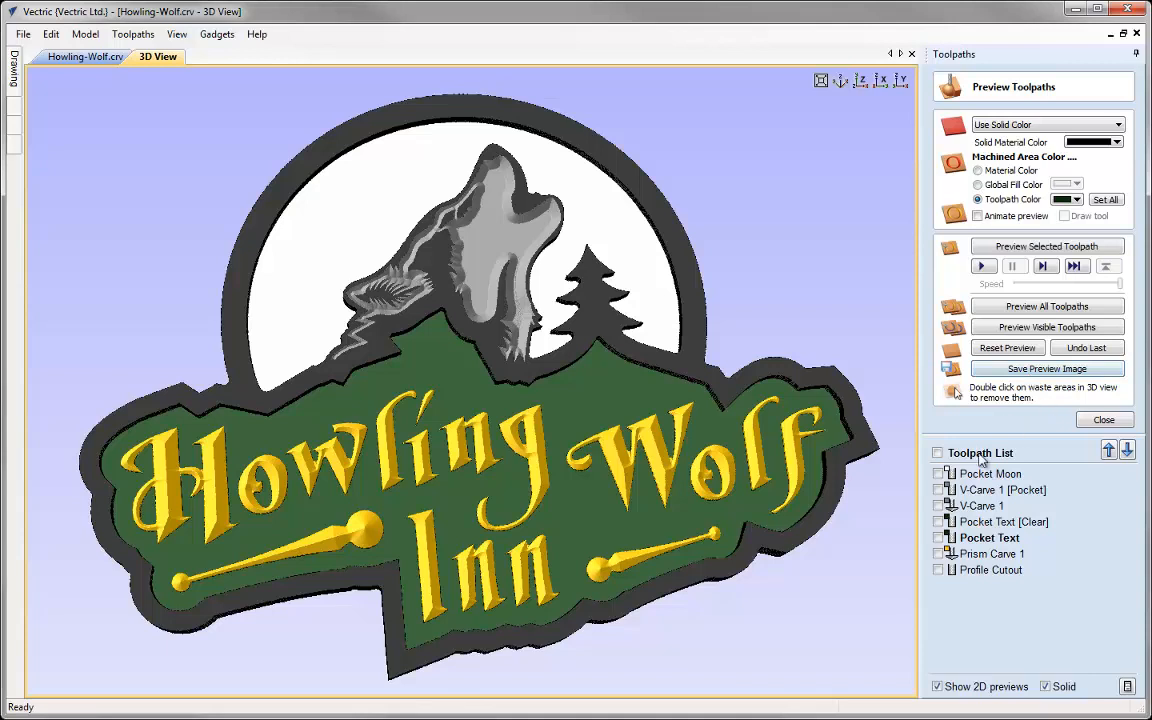
Return the 3D view of the recolored sign to isometric and close the toolpath preview.
{"action": "left_click_drag", "start_coordinate": [548, 560], "coordinate": [602, 456]}
{"action": "right_click_drag", "start_coordinate": [602, 456], "coordinate": [590, 371]}
{"action": "scroll", "coordinate": [590, 377], "scroll_direction": "down", "scroll_amount": 5}
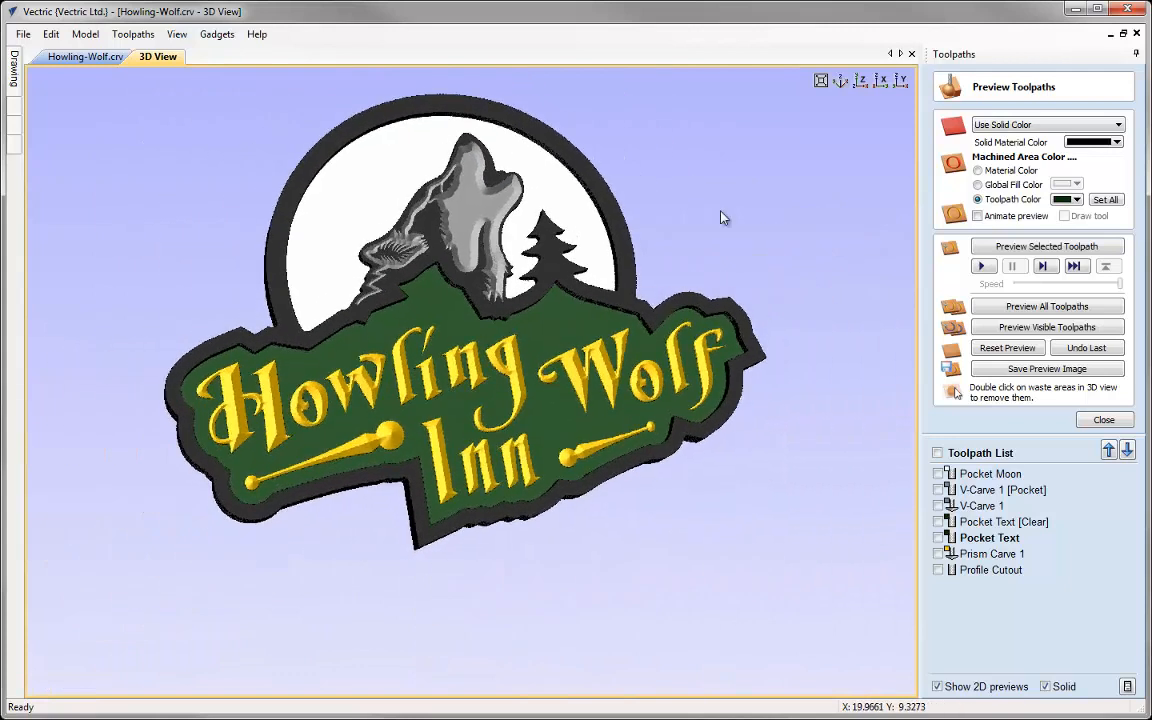
{"action": "left_click", "coordinate": [841, 81]}
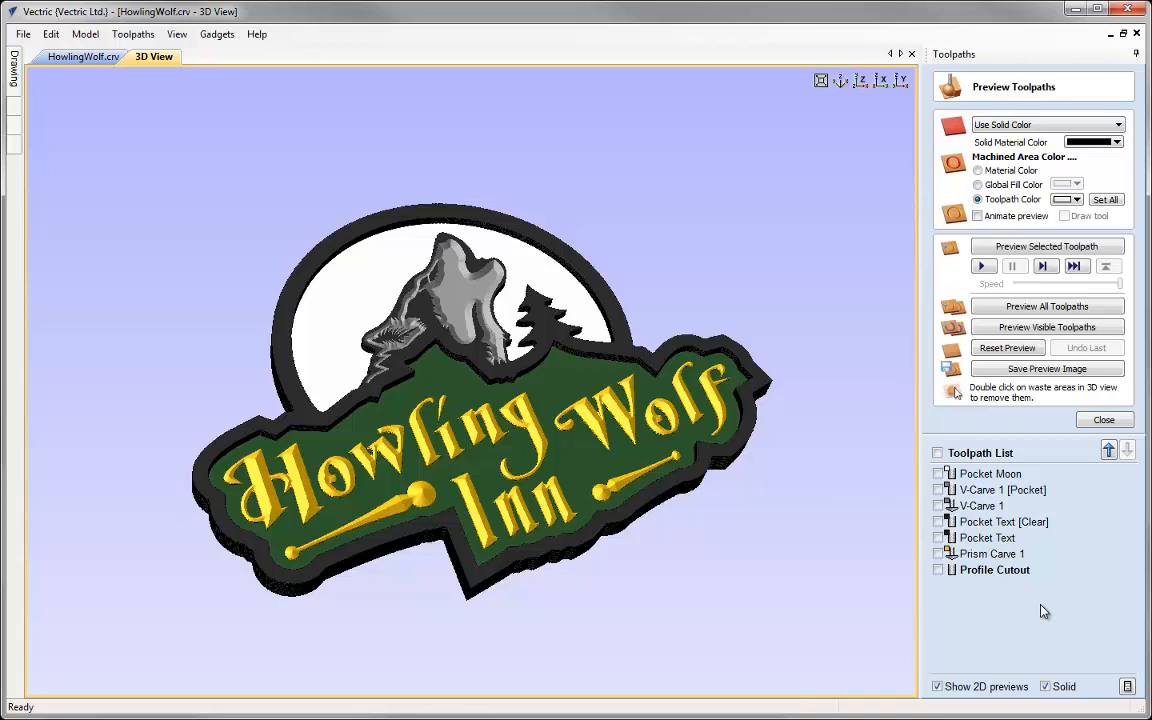
{"action": "left_click", "coordinate": [1083, 422]}
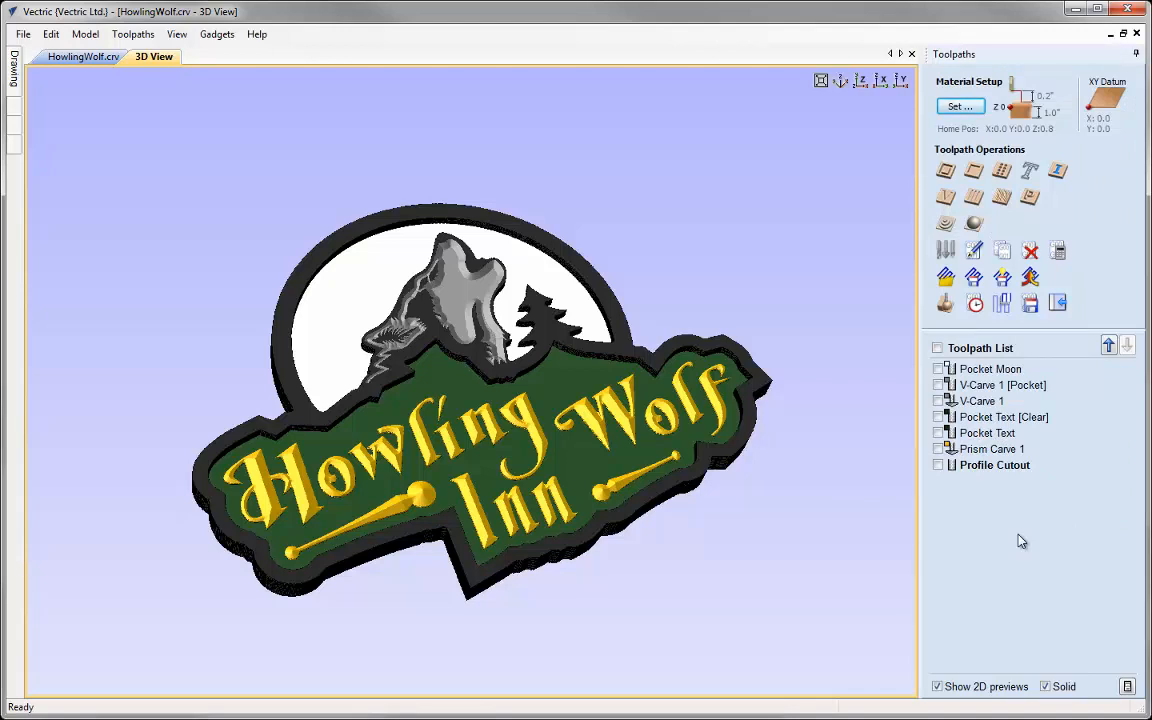
Show only the Pocket Moon, V-Carve 1 [Pocket] and Pocket Text [Clear] toolpaths and set all visible toolpaths to output to one file.
{"action": "mouse_move", "coordinate": [1007, 372]}
{"action": "mouse_move", "coordinate": [983, 410]}
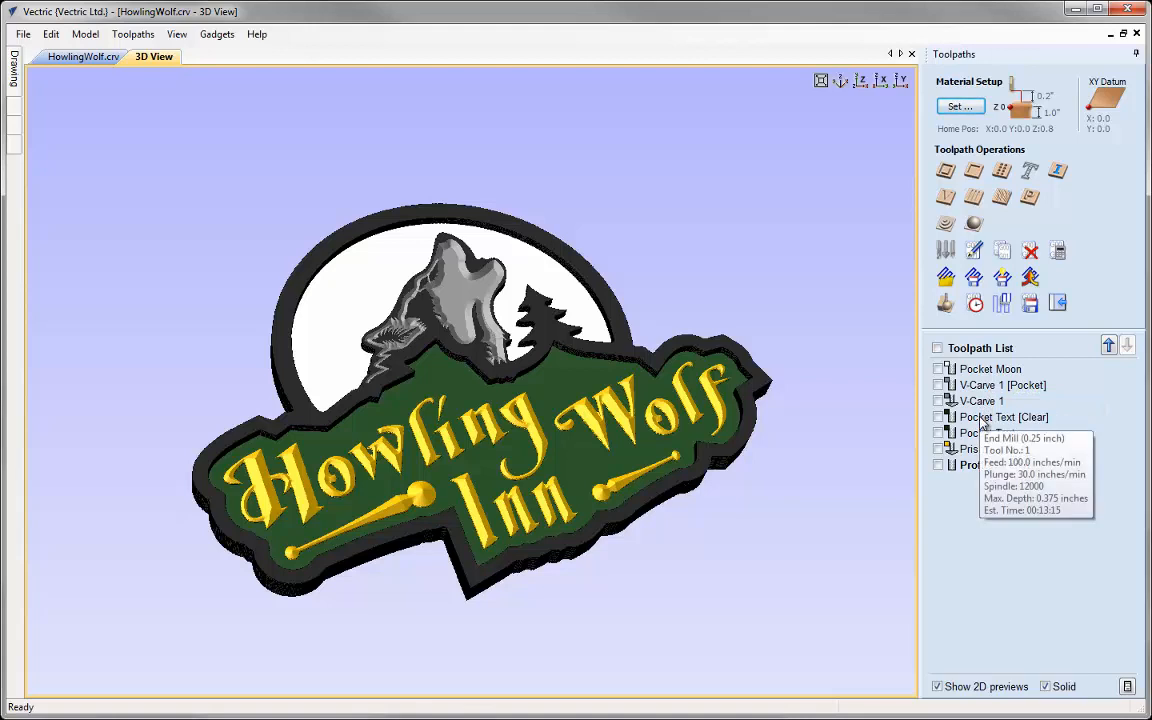
{"action": "mouse_move", "coordinate": [977, 445]}
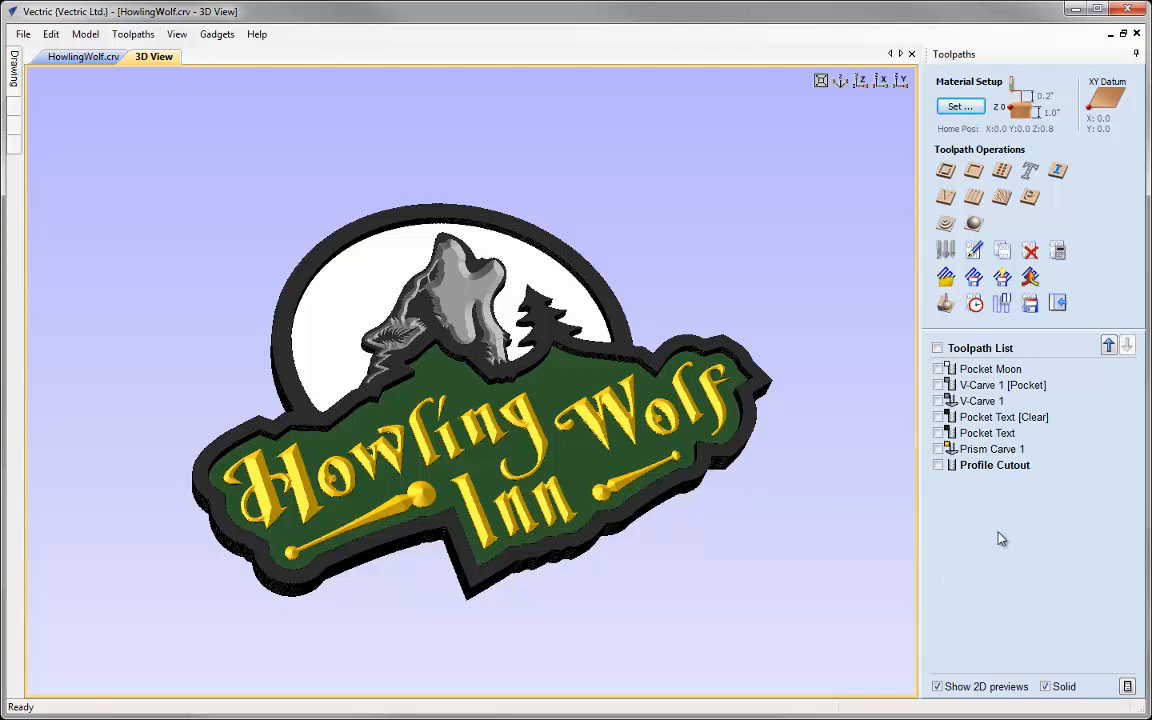
{"action": "left_click", "coordinate": [938, 370]}
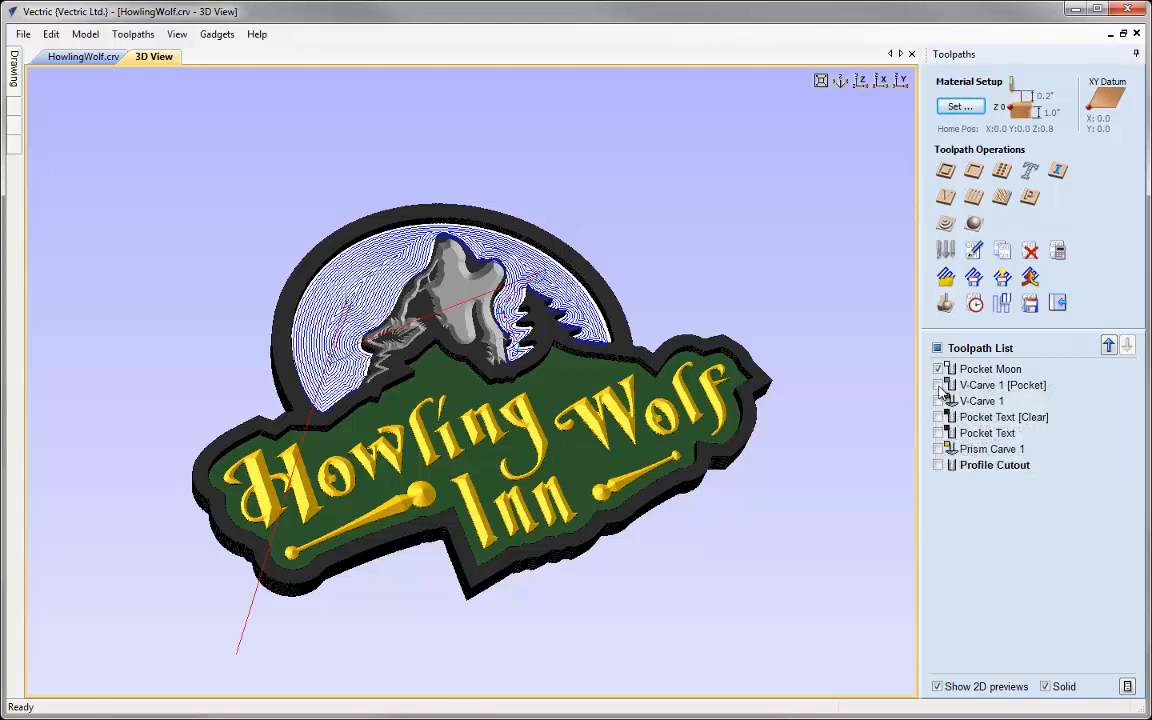
{"action": "left_click", "coordinate": [939, 386]}
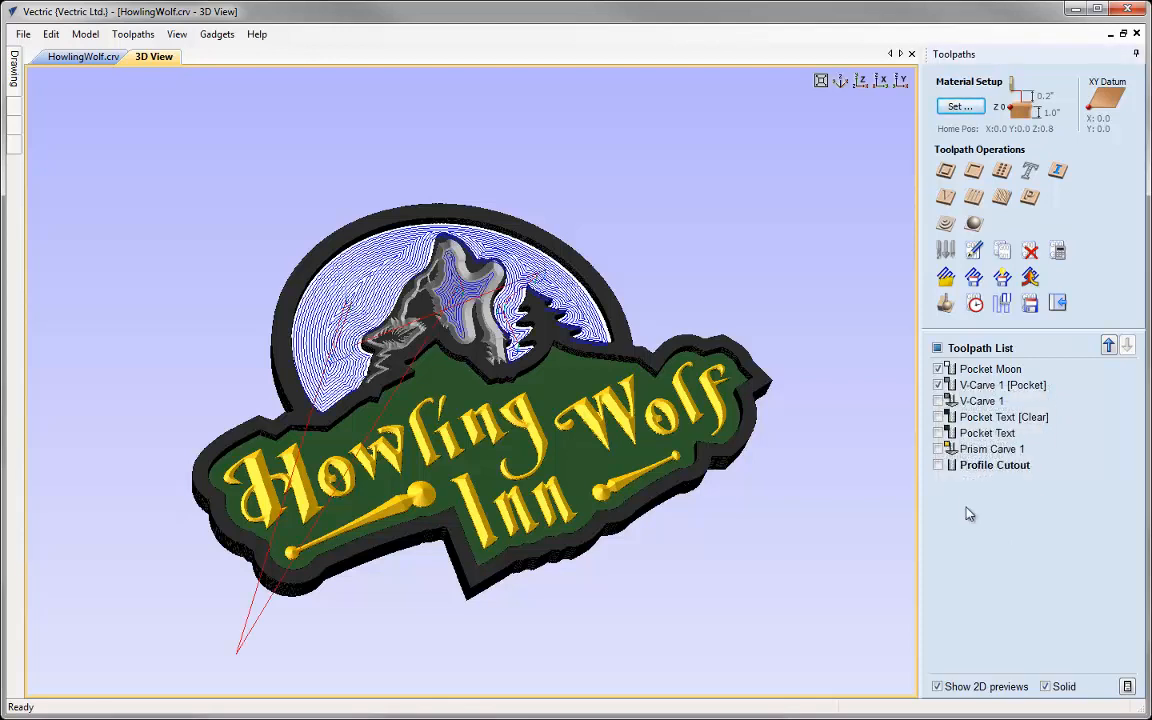
{"action": "left_click", "coordinate": [938, 417]}
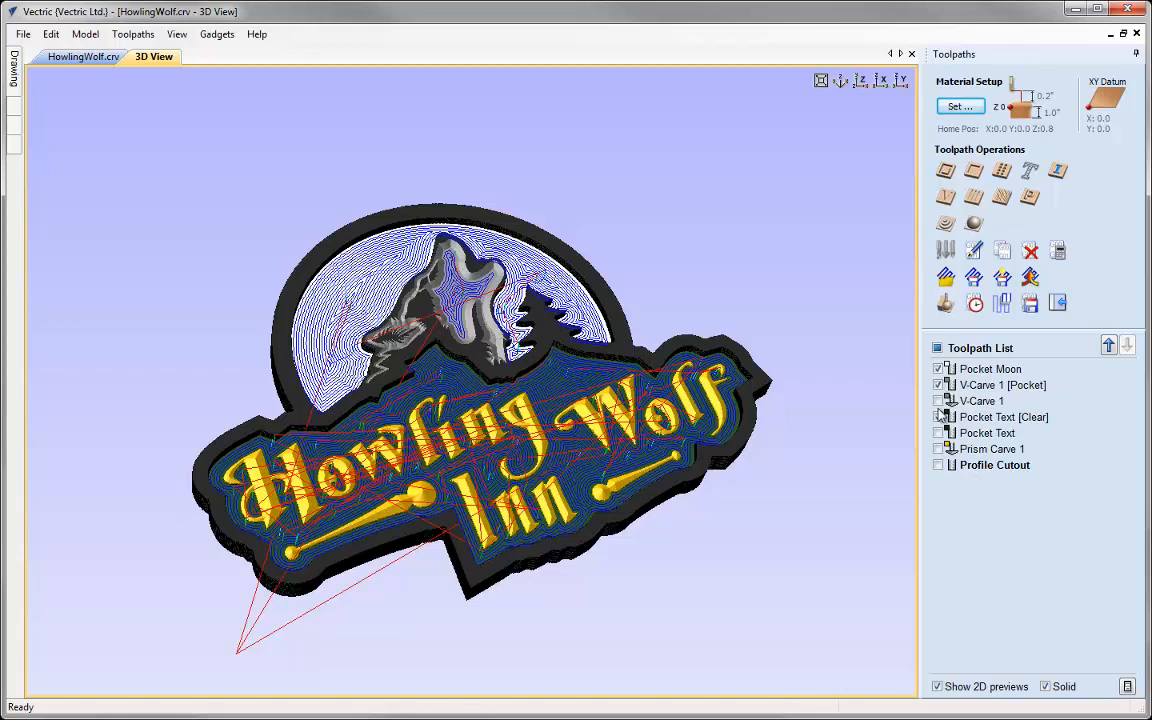
{"action": "left_click", "coordinate": [1030, 304]}
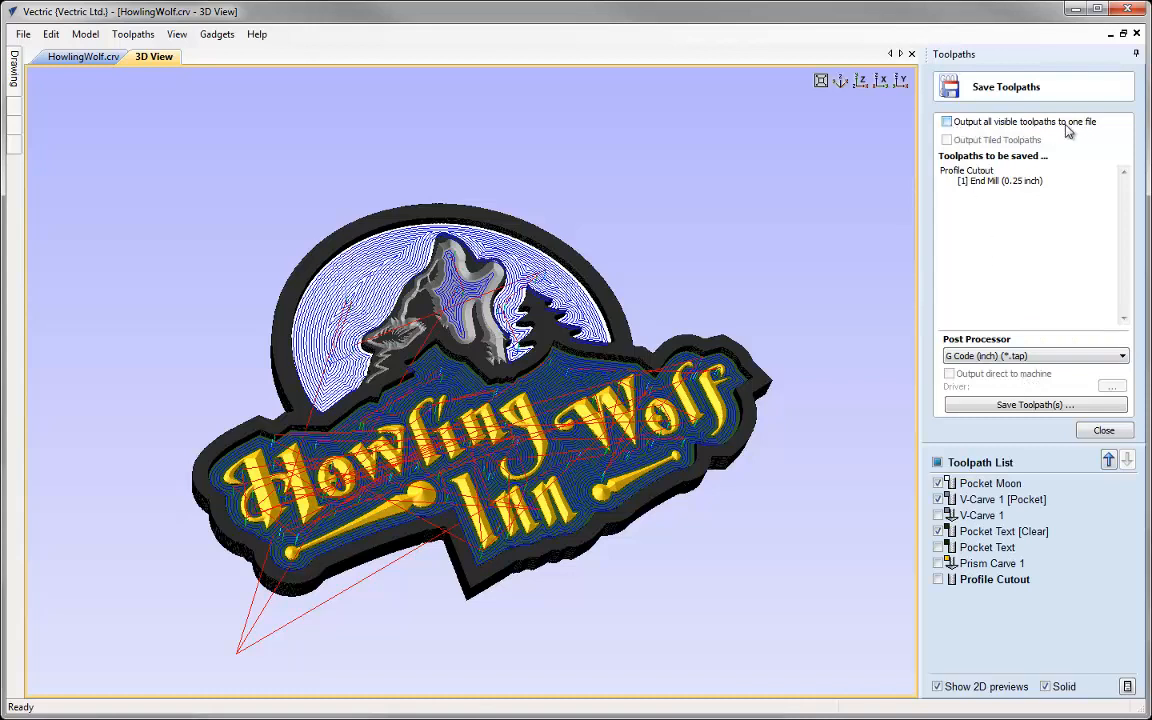
{"action": "left_click", "coordinate": [947, 122]}
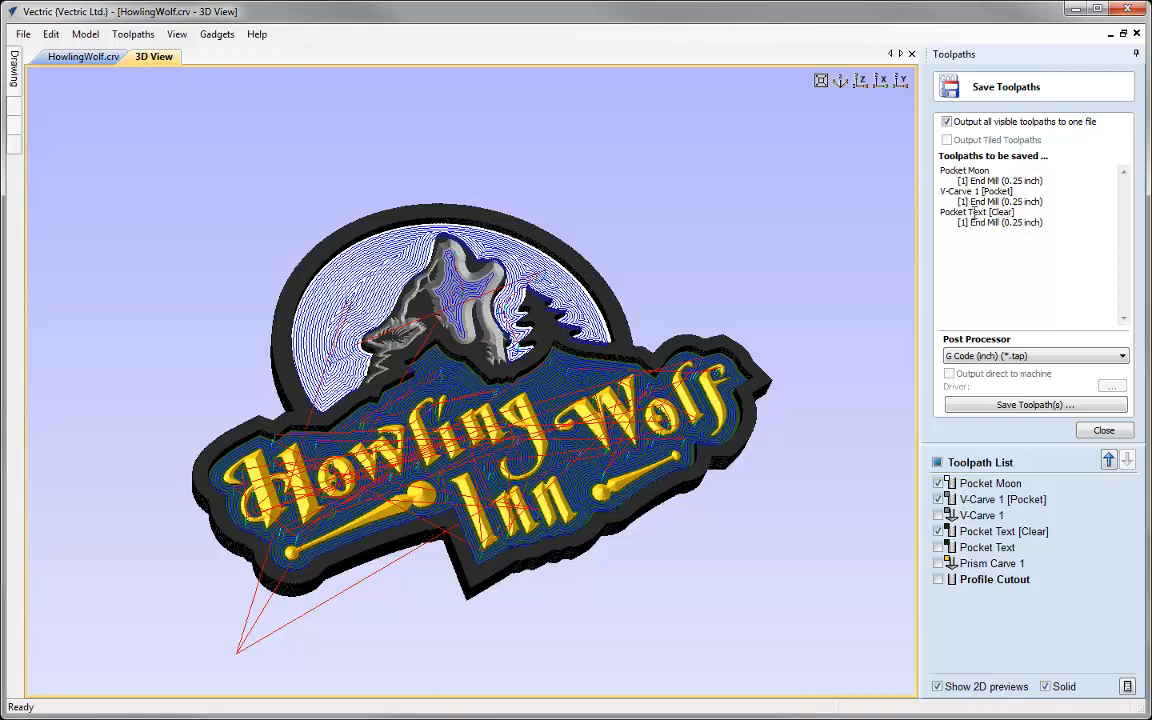
{"action": "left_click", "coordinate": [1012, 356]}
{"action": "left_click", "coordinate": [1012, 356]}
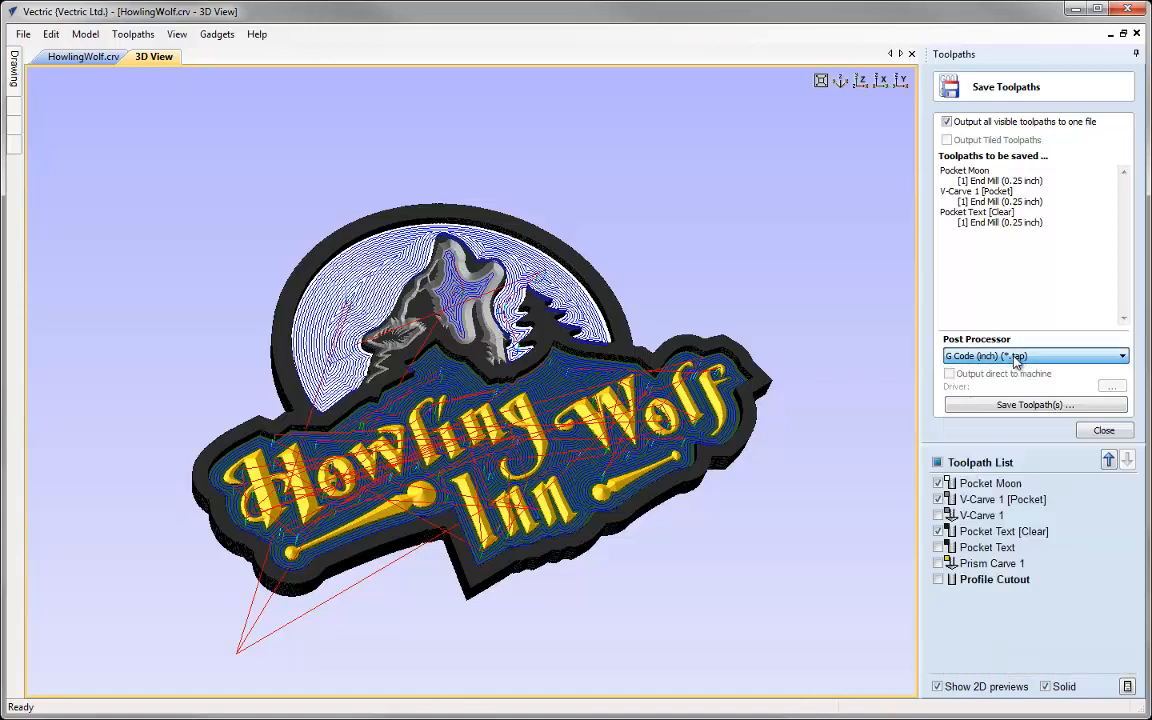
{"action": "left_click", "coordinate": [1018, 405]}
{"action": "left_click", "coordinate": [1046, 560]}
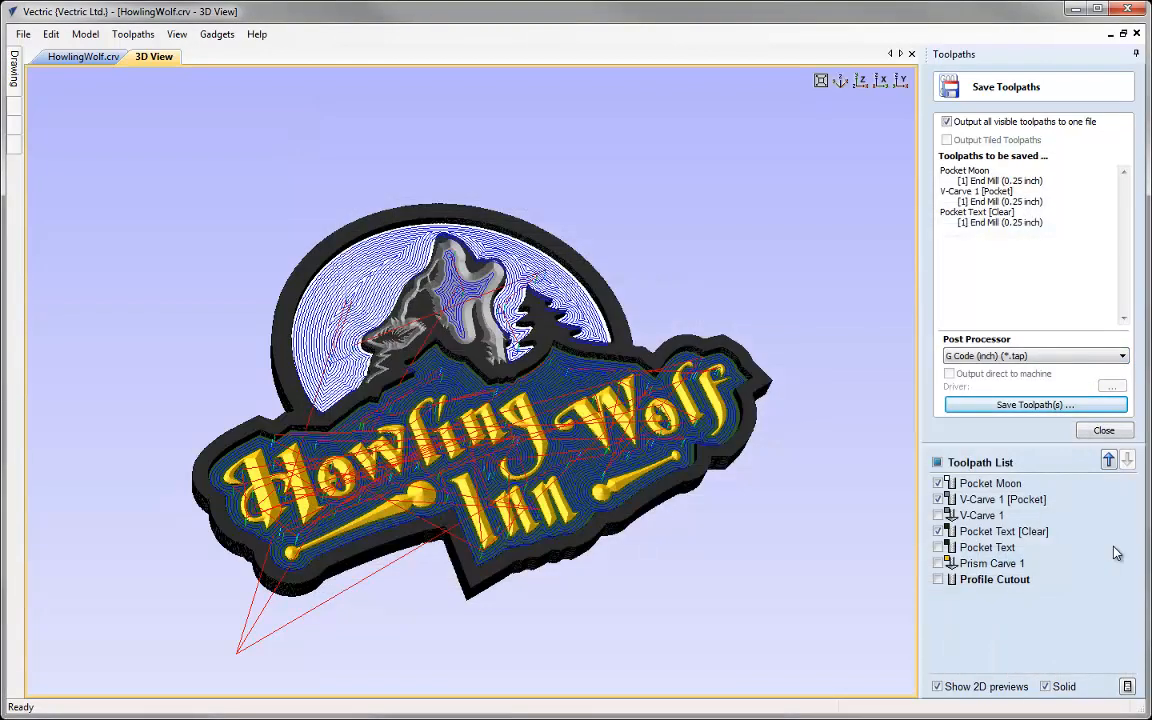
Hide the V-Carve 1 [Pocket], Pocket Moon and Pocket Text [Clear] toolpaths so they are excluded from the output.
{"action": "left_click", "coordinate": [938, 499]}
{"action": "left_click", "coordinate": [938, 483]}
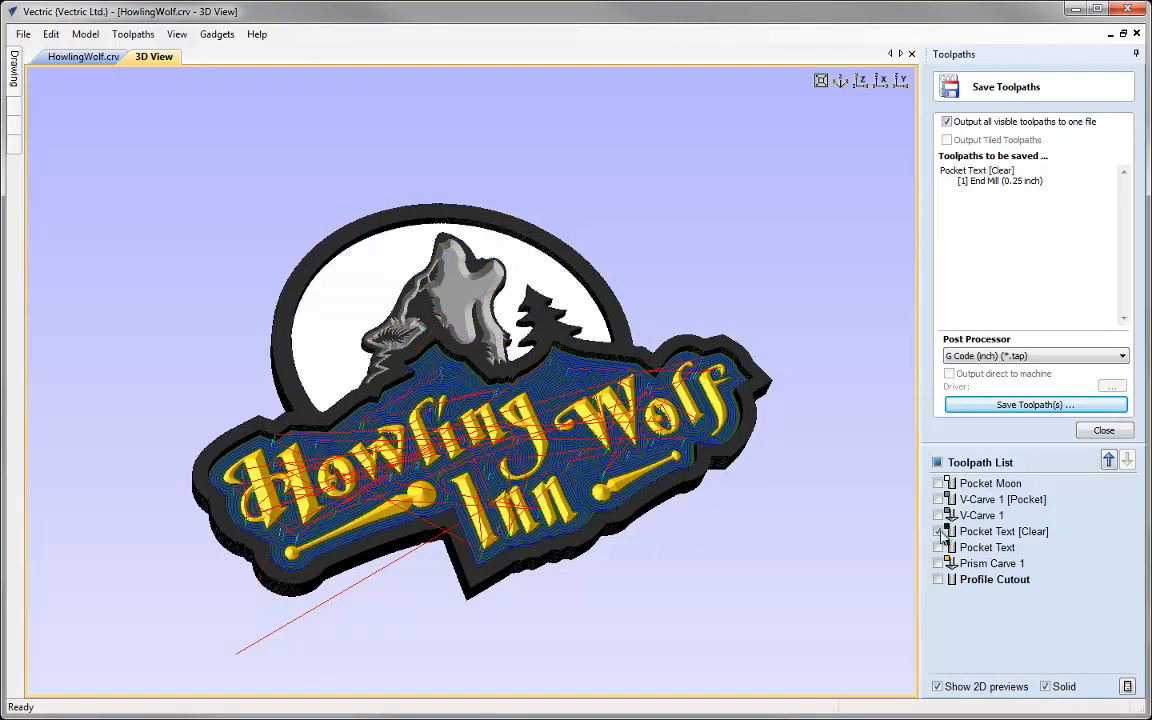
{"action": "left_click", "coordinate": [938, 530]}
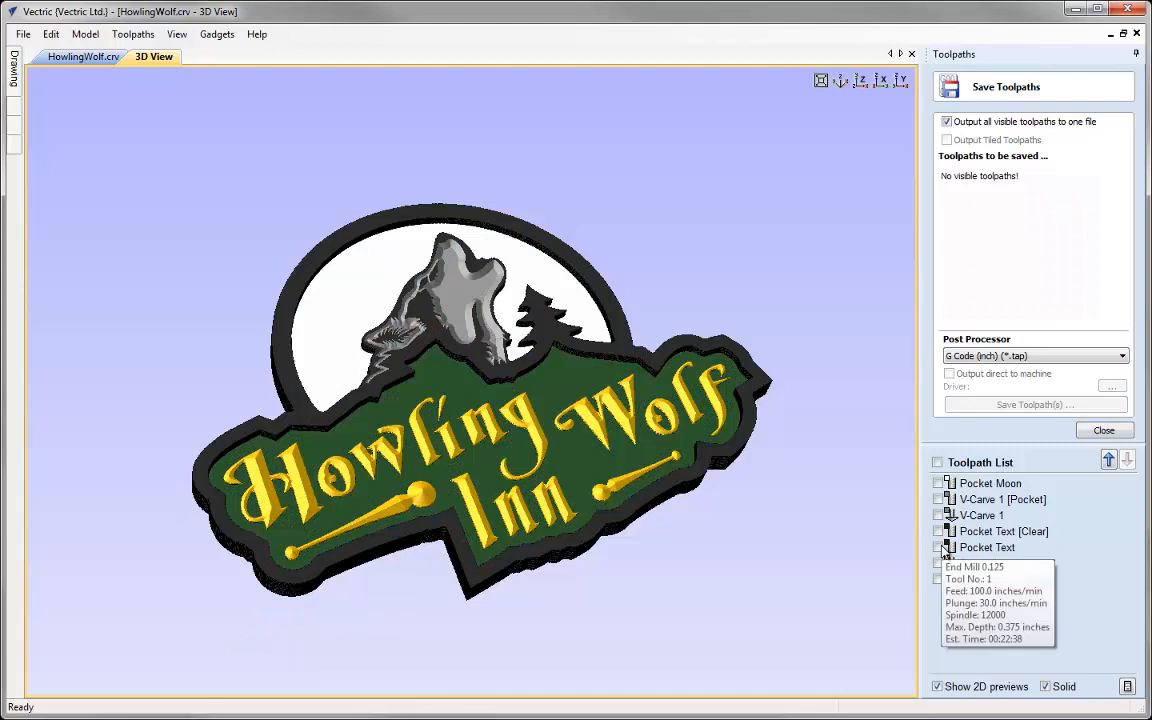
Show Pocket Text alone for output, and replace it with the two V-Bit toolpaths, V-Carve 1 and Prism Carve 1.
{"action": "left_click", "coordinate": [939, 548]}
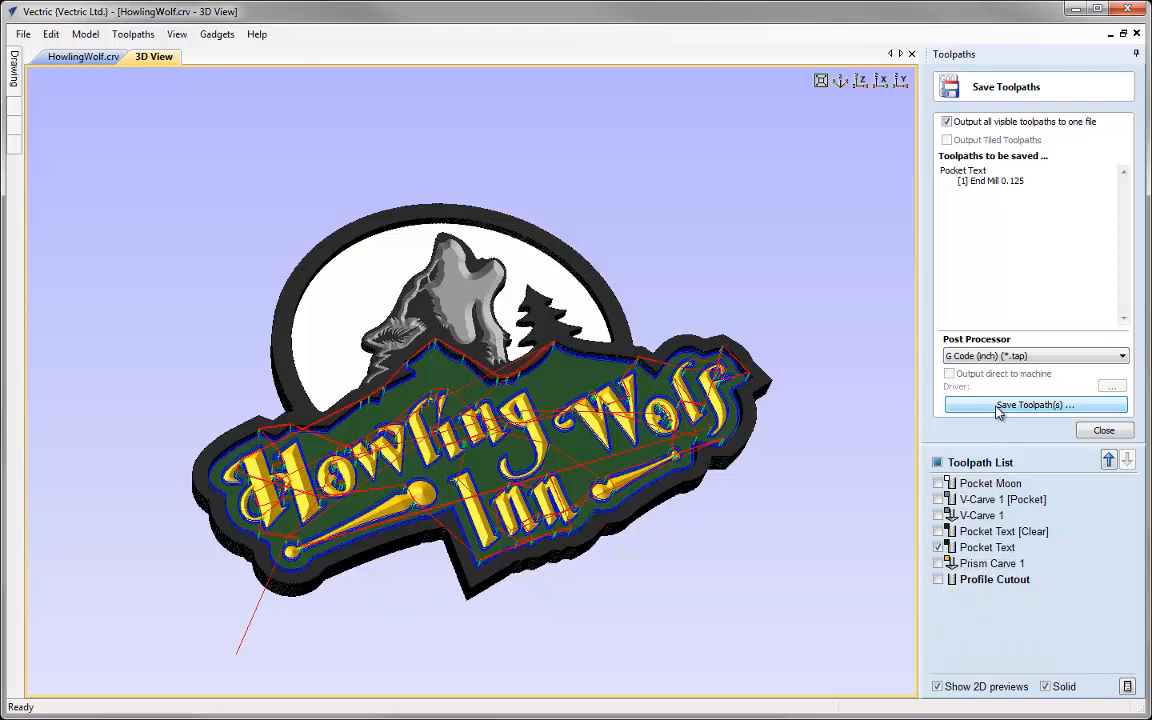
{"action": "left_click", "coordinate": [938, 548]}
{"action": "left_click", "coordinate": [938, 515]}
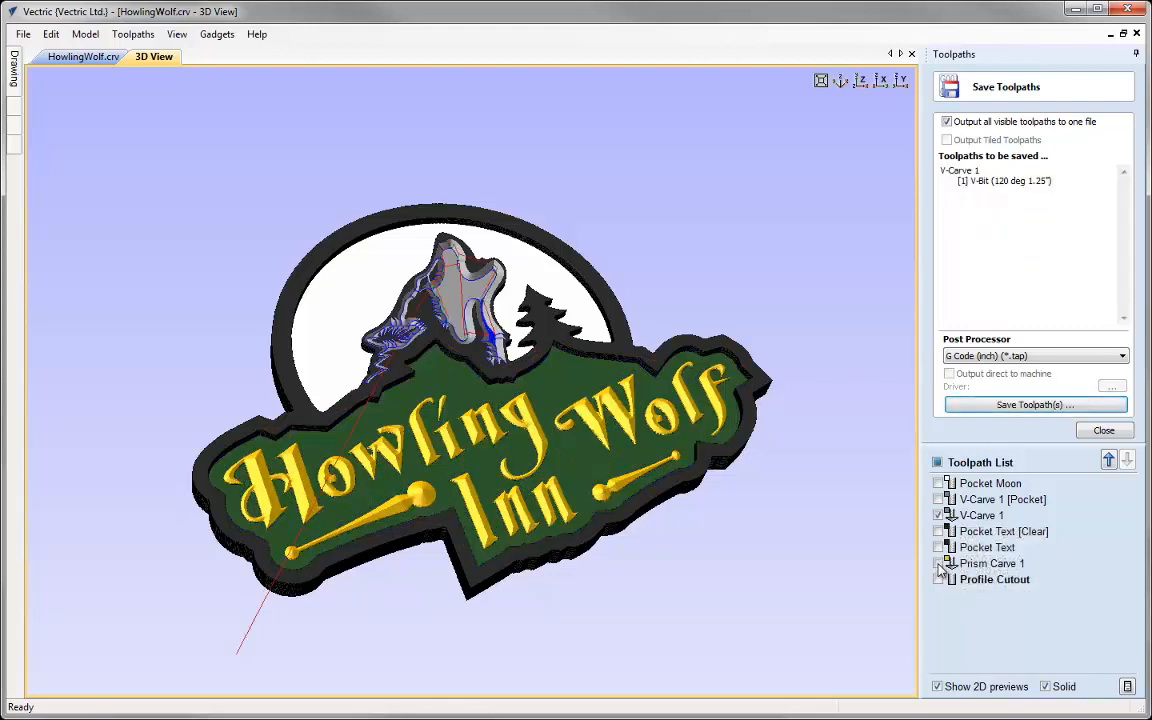
{"action": "left_click", "coordinate": [938, 563]}
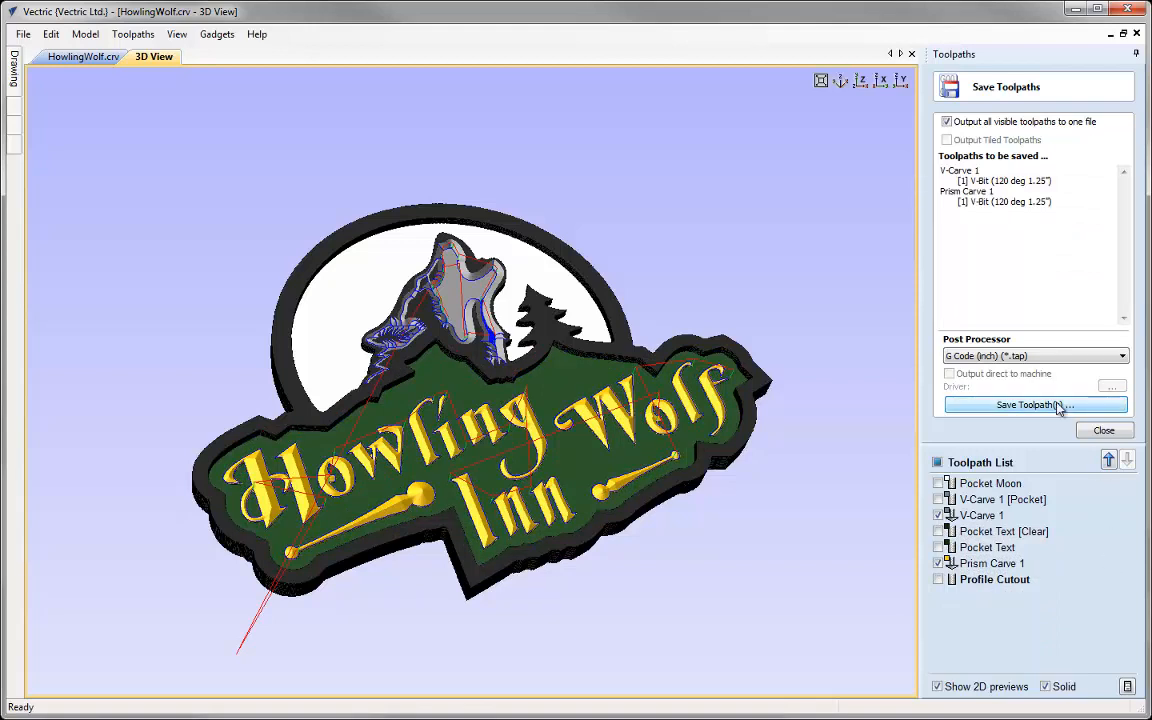
Leave only the Profile Cutout toolpath visible for output and close the toolpath saving form.
{"action": "left_click", "coordinate": [938, 563]}
{"action": "left_click", "coordinate": [938, 515]}
{"action": "left_click", "coordinate": [938, 579]}
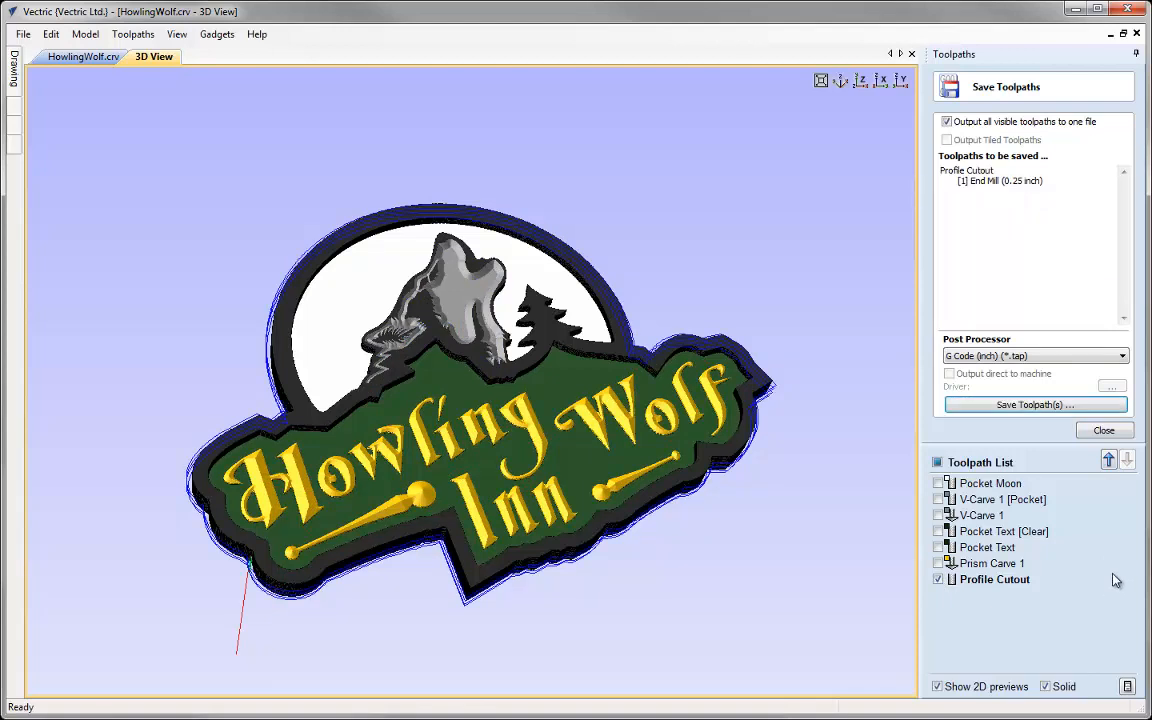
{"action": "left_click", "coordinate": [1085, 431]}
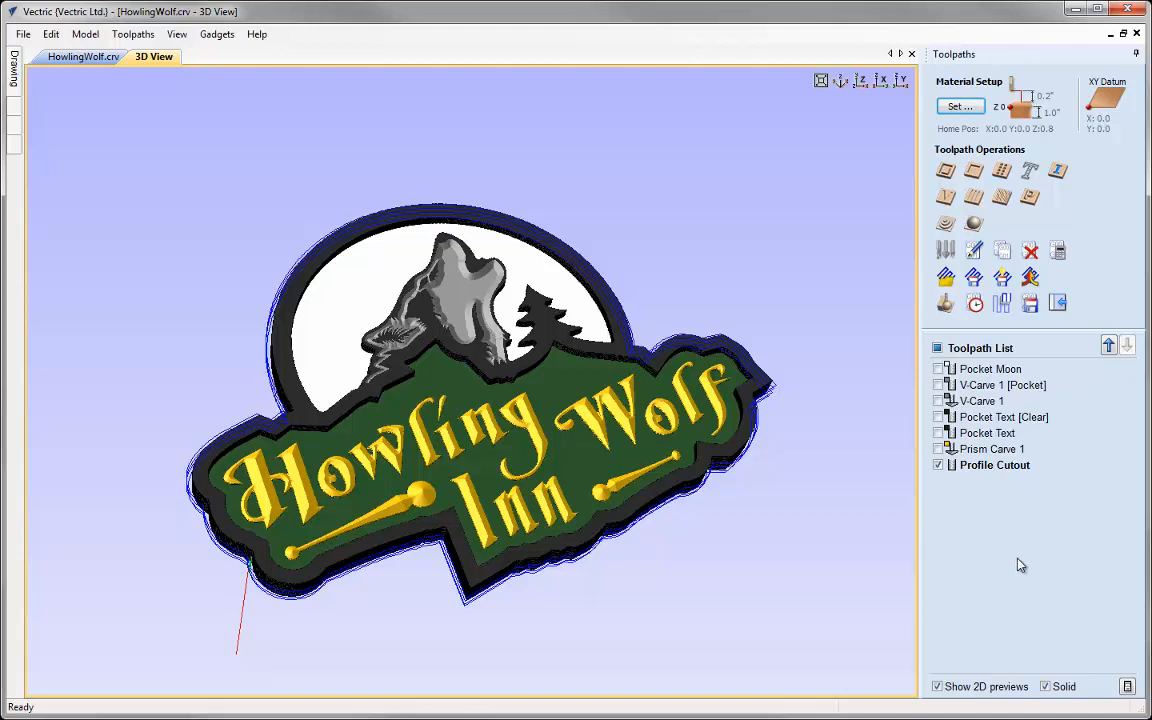
Save a copy of the sign project as HowlingWolf_TOOLPATH.crv in the HowlingWolf_FILES folder.
{"action": "left_click", "coordinate": [22, 34]}
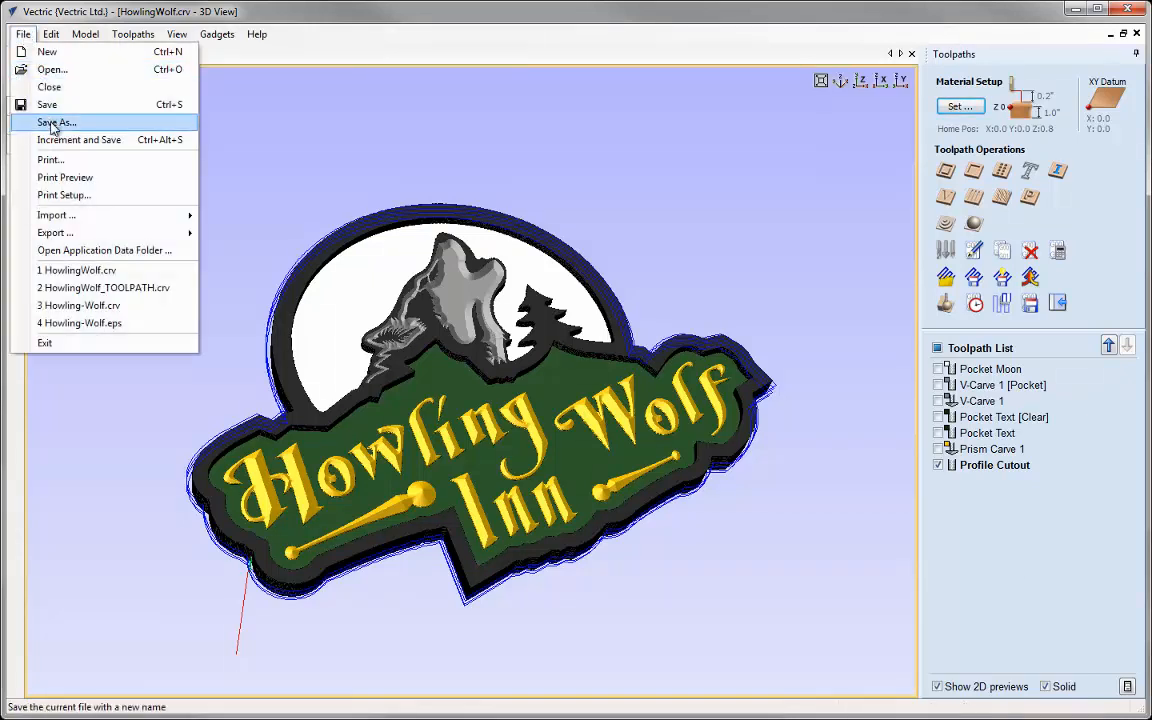
{"action": "left_click", "coordinate": [56, 121]}
{"action": "left_click", "coordinate": [476, 506]}
{"action": "type", "text": "_TOOLPAT"}
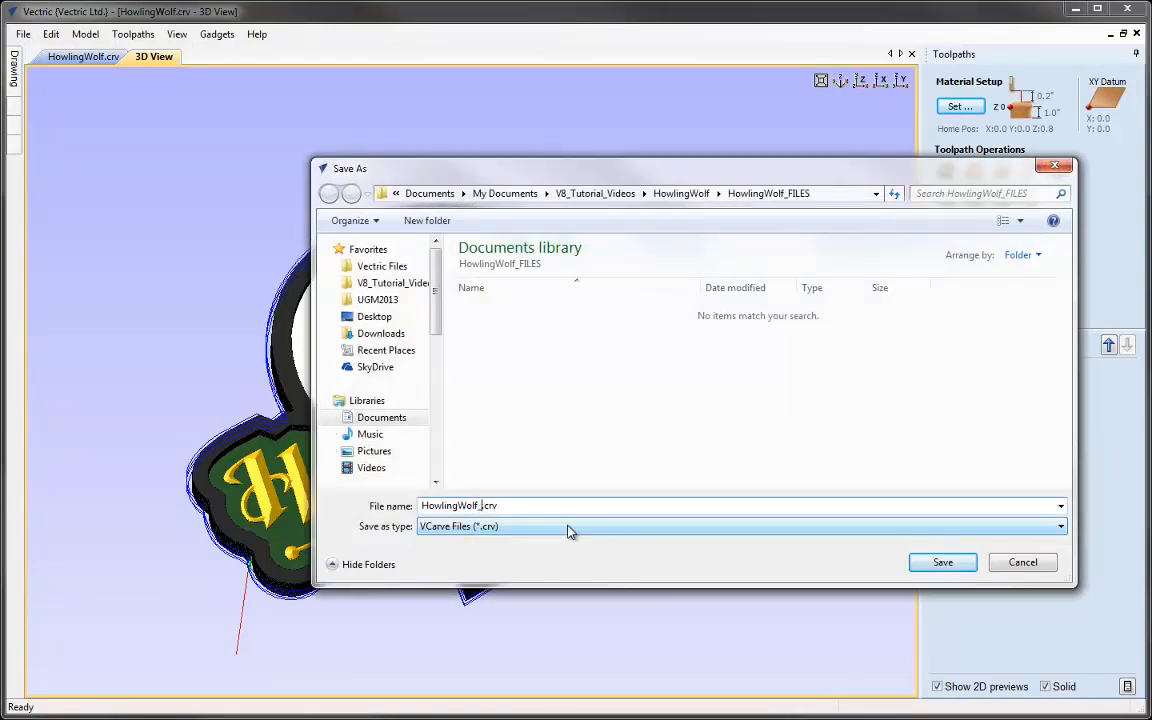
{"action": "type", "text": "H"}
{"action": "left_click", "coordinate": [942, 564]}
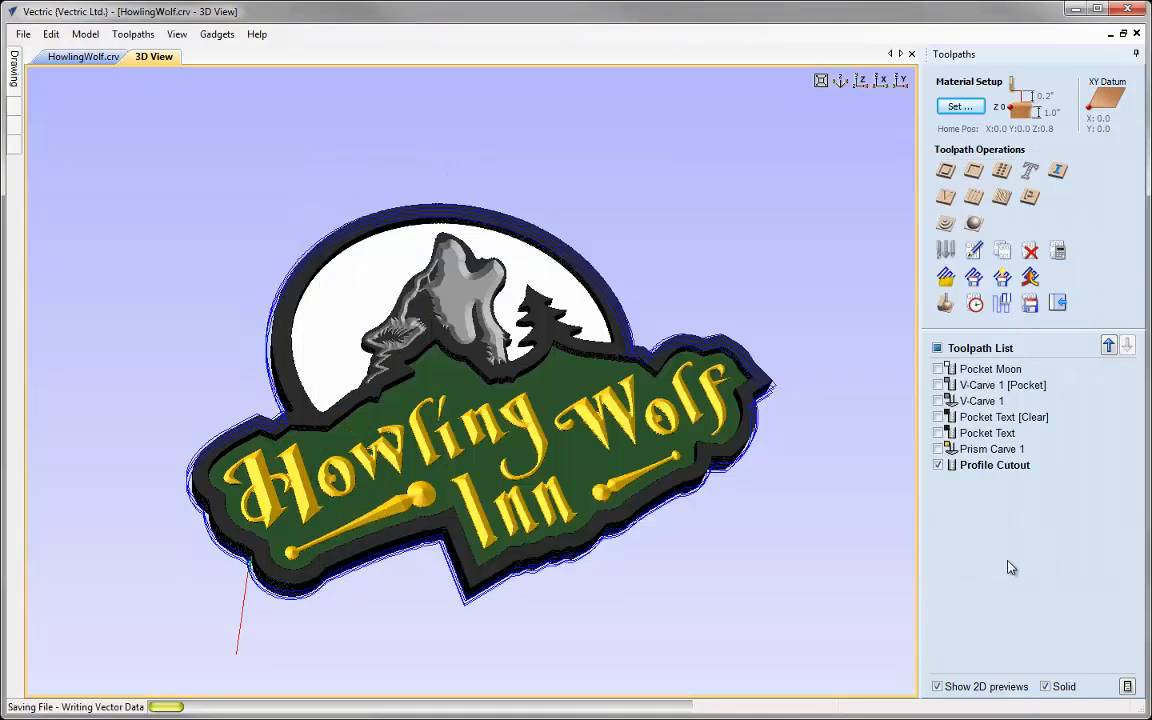